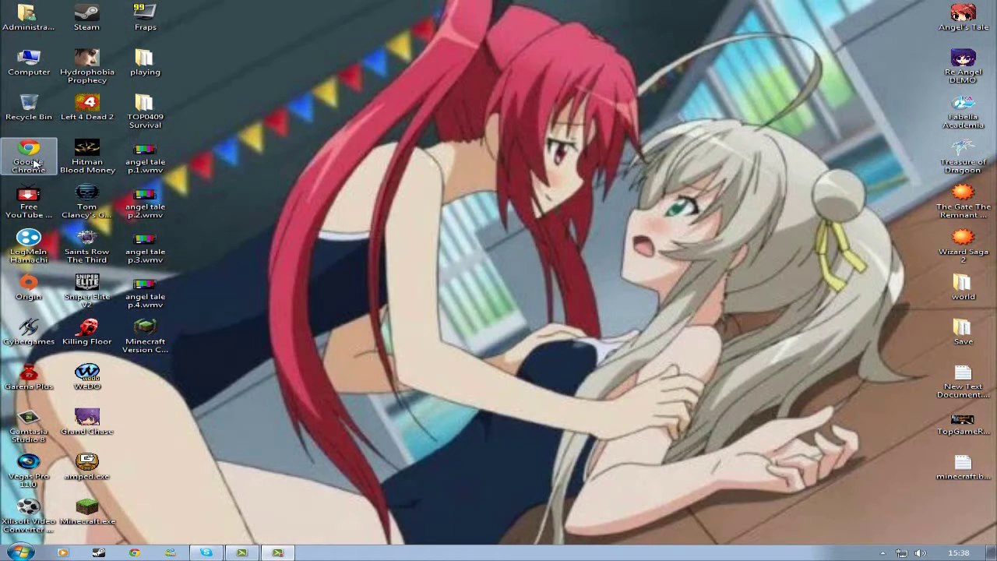
Open the Google Chrome browser and go to the bukkit.org website
{"action": "double_click", "coordinate": [35, 162]}
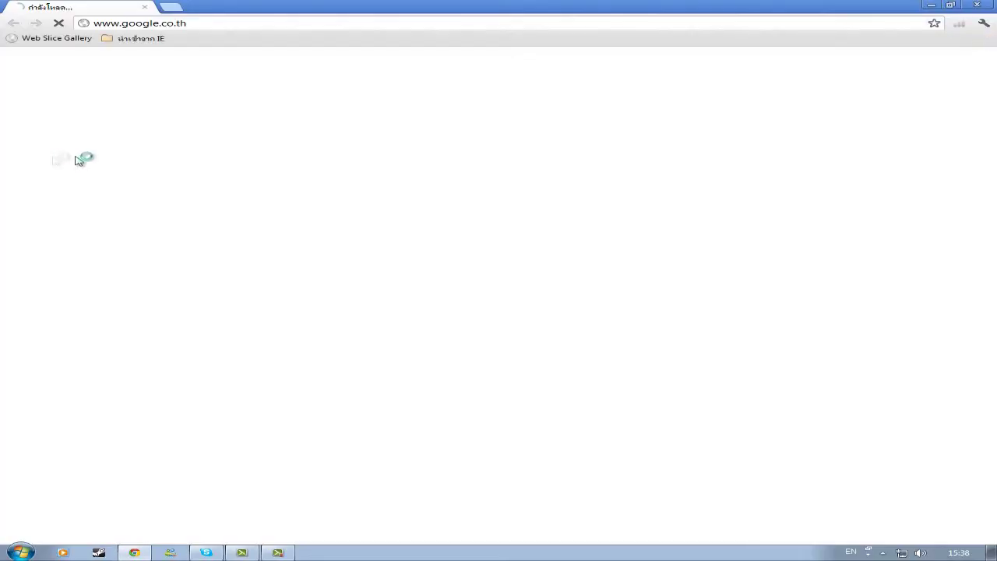
{"action": "left_click", "coordinate": [285, 21]}
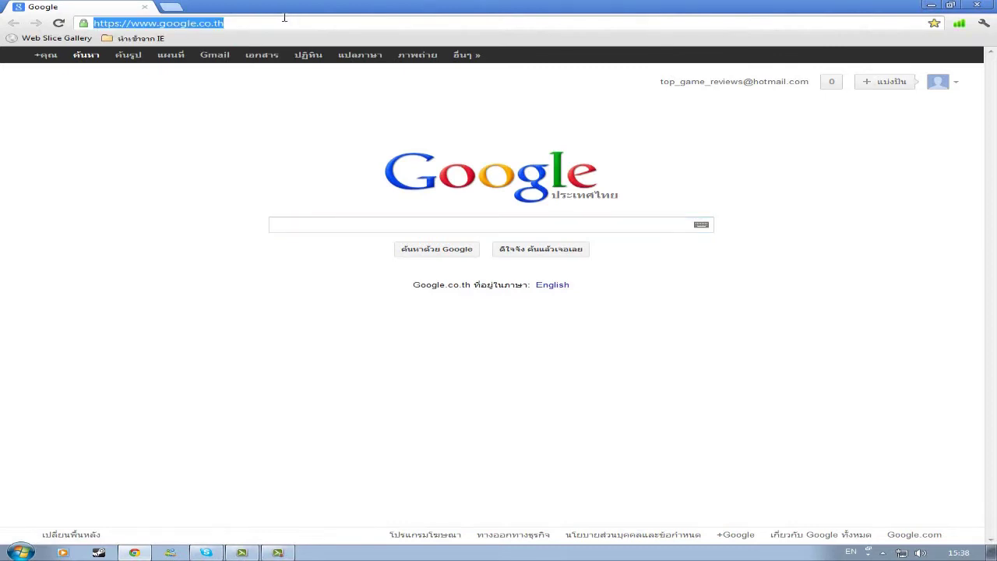
{"action": "type", "text": "b"}
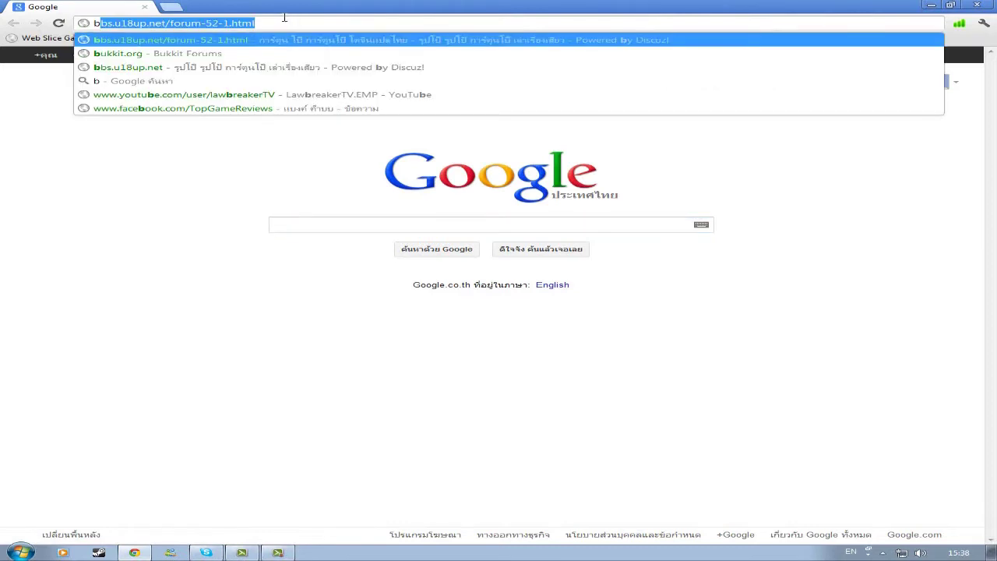
{"action": "type", "text": "ukkit"}
{"action": "key", "text": "Return"}
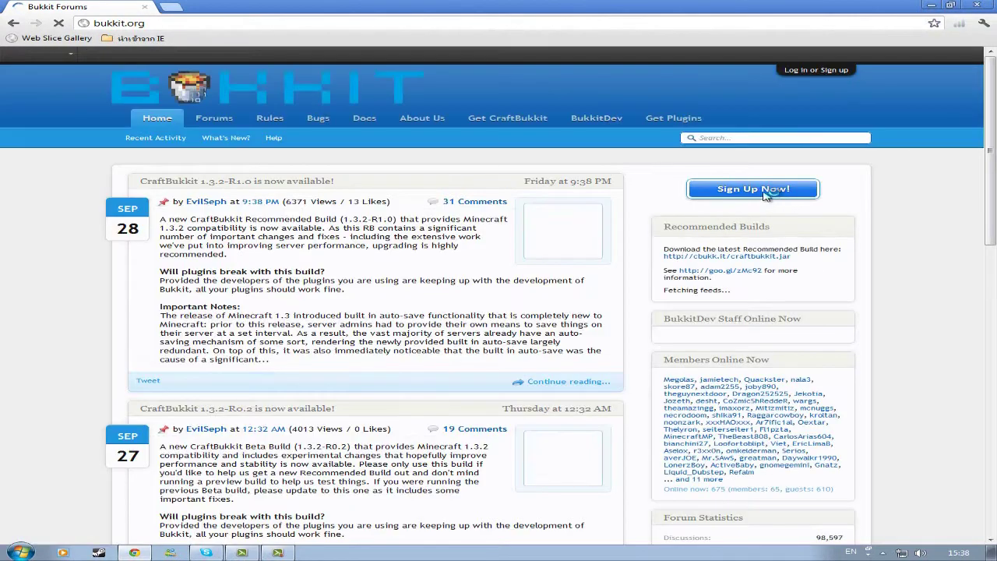
Download the recommended build craftbukkit-1.3.2-R1.0.jar to the Downloads folder, close the browser and minimize the download progress window
{"action": "left_click", "coordinate": [770, 260]}
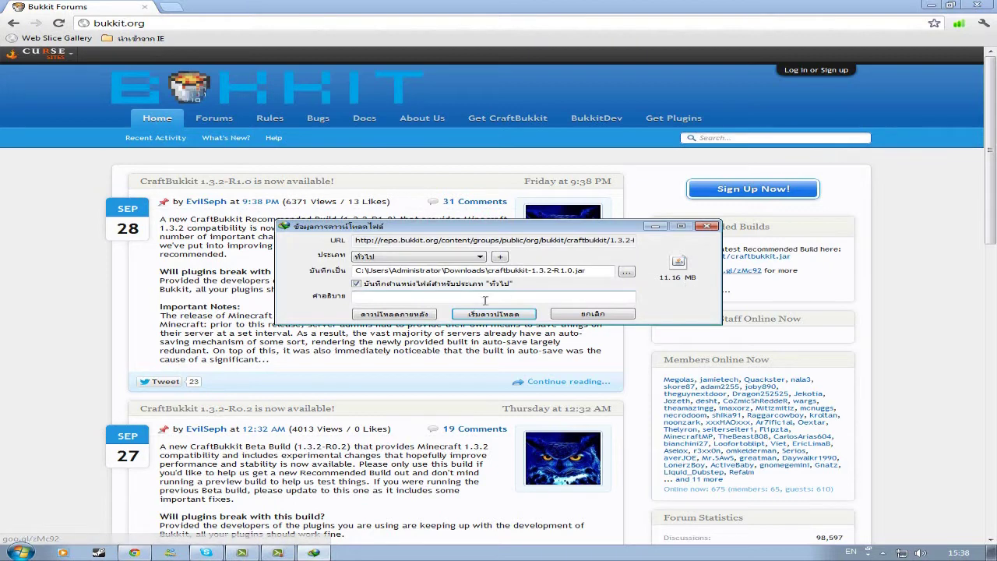
{"action": "left_click", "coordinate": [493, 314]}
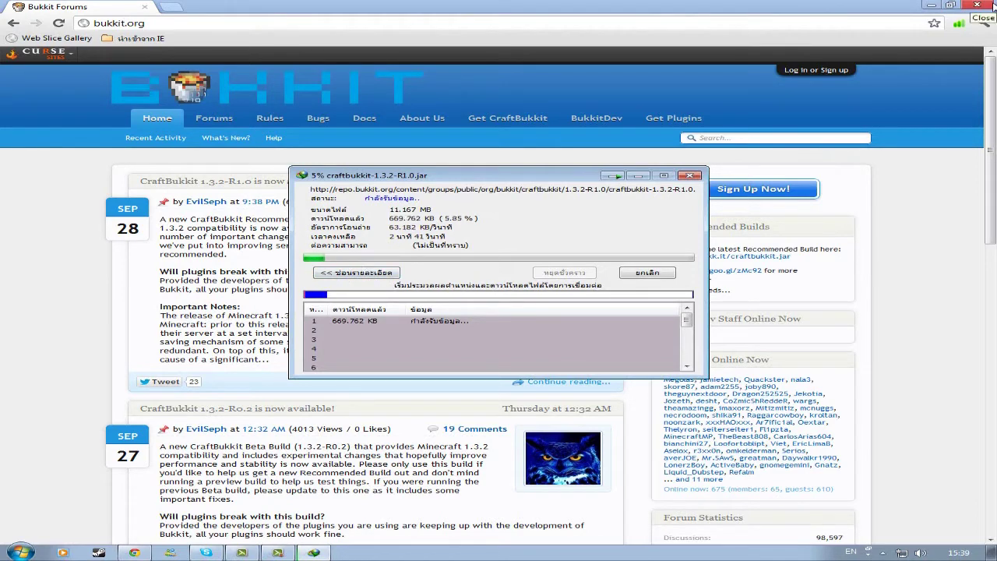
{"action": "left_click", "coordinate": [991, 5]}
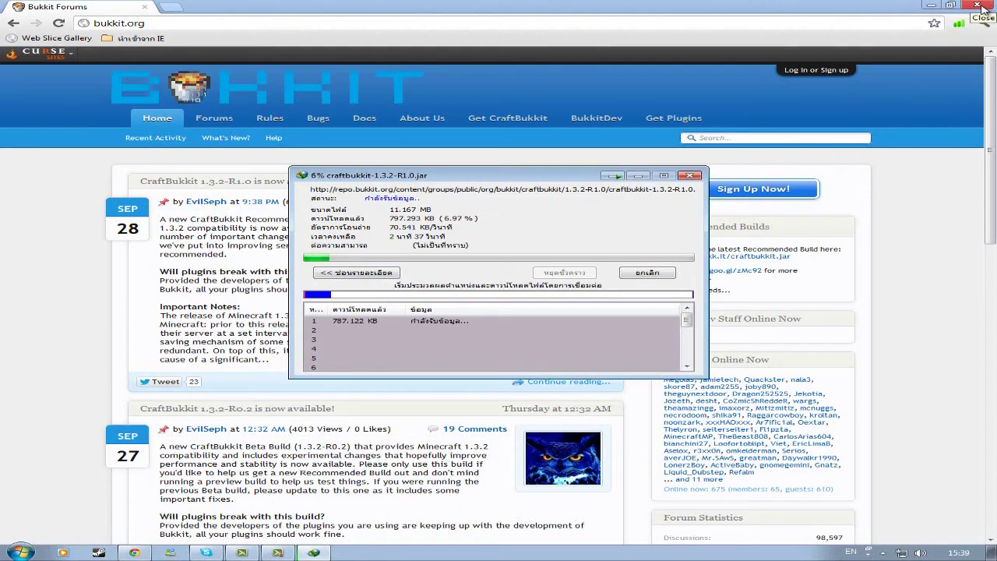
{"action": "mouse_move", "coordinate": [564, 166]}
{"action": "left_mouse_down"}
{"action": "mouse_move", "coordinate": [567, 137]}
{"action": "mouse_move", "coordinate": [566, 169]}
{"action": "left_mouse_up"}
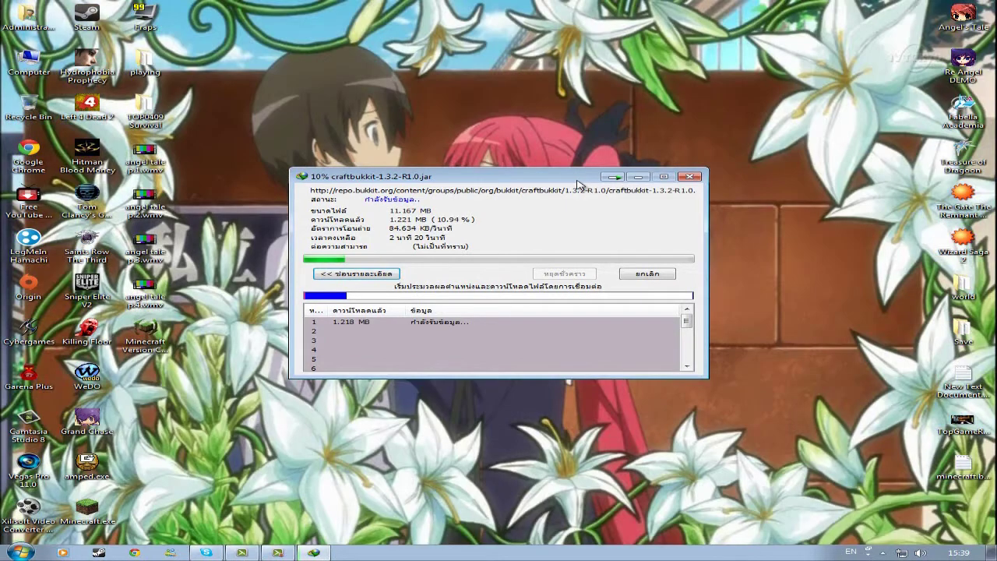
{"action": "left_click", "coordinate": [638, 178]}
Create a desktop folder named "server minecraft 1.3.2" and place it below the Minecraft Version shortcut
{"action": "right_click", "coordinate": [518, 201]}
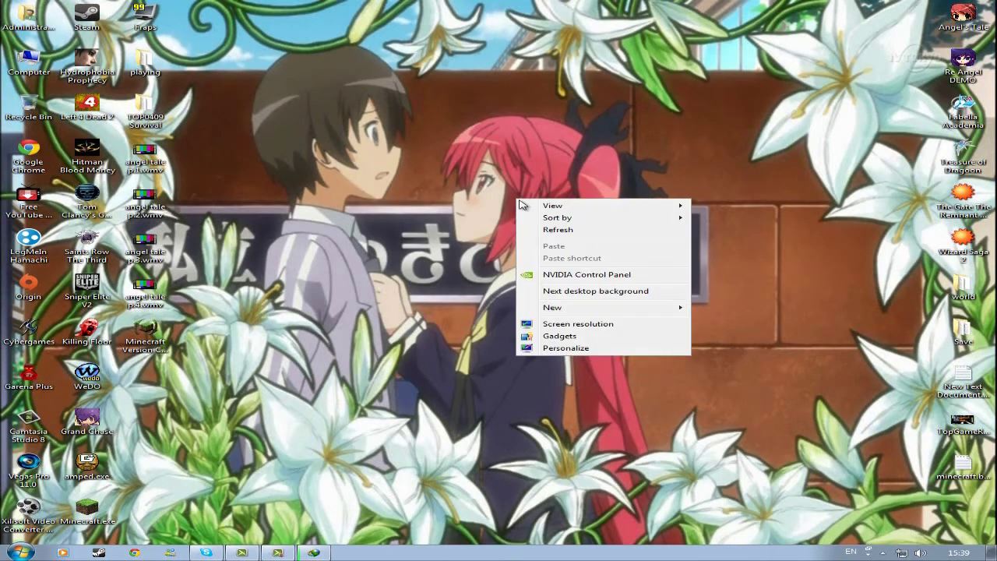
{"action": "mouse_move", "coordinate": [607, 311]}
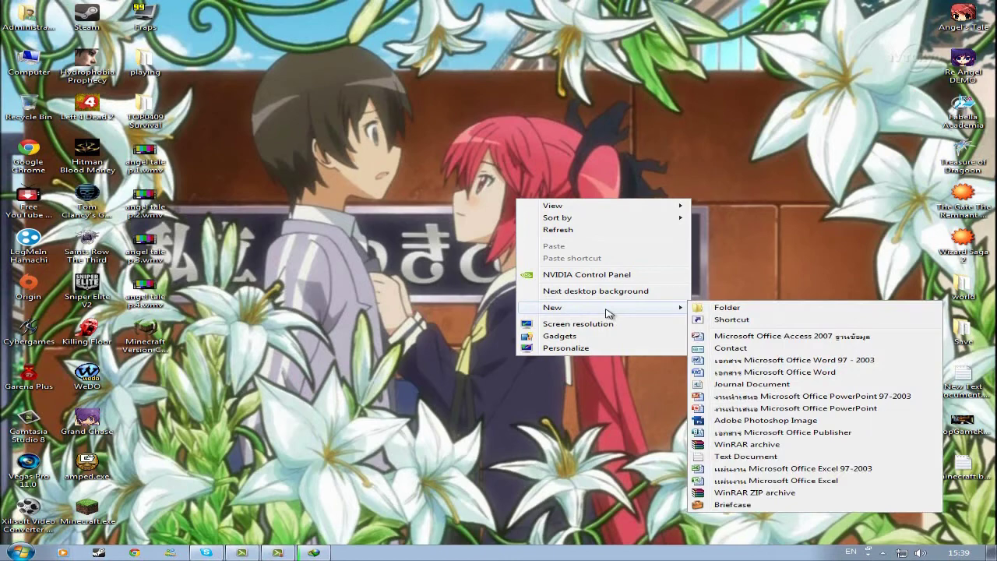
{"action": "left_click", "coordinate": [740, 310]}
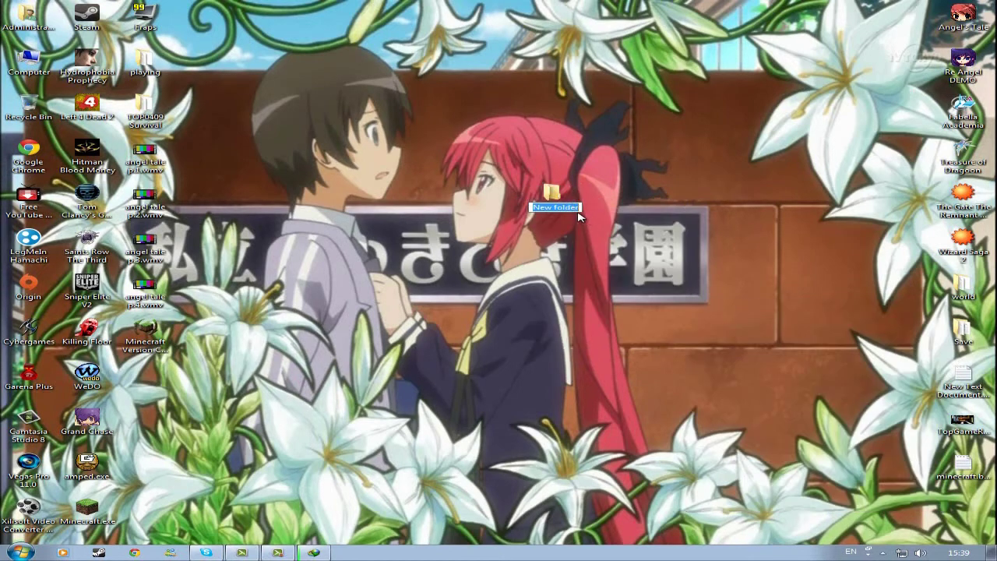
{"action": "type", "text": "server minec"}
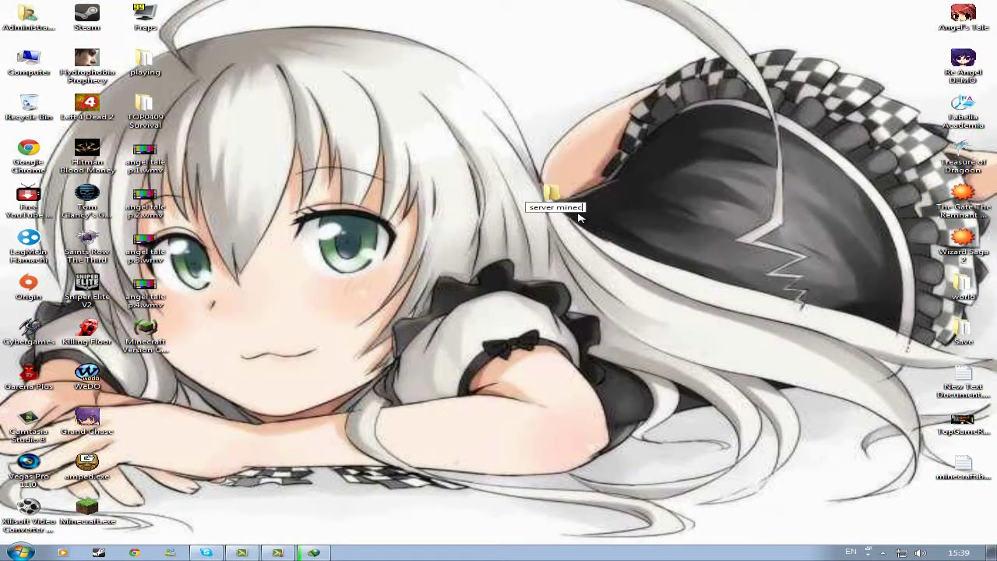
{"action": "type", "text": "raft 1.3.2"}
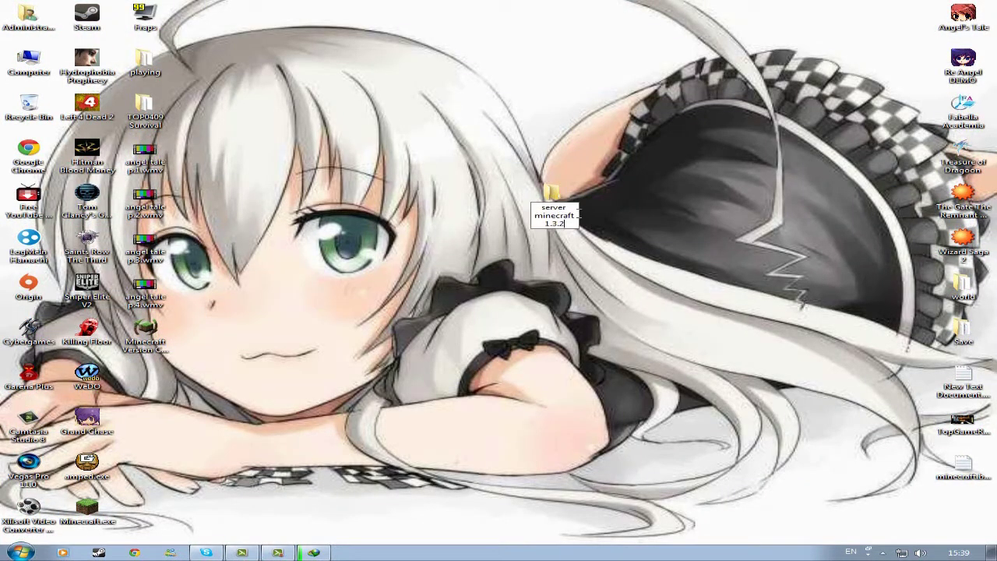
{"action": "key", "text": "Return"}
{"action": "left_click_drag", "start_coordinate": [554, 209], "coordinate": [143, 377]}
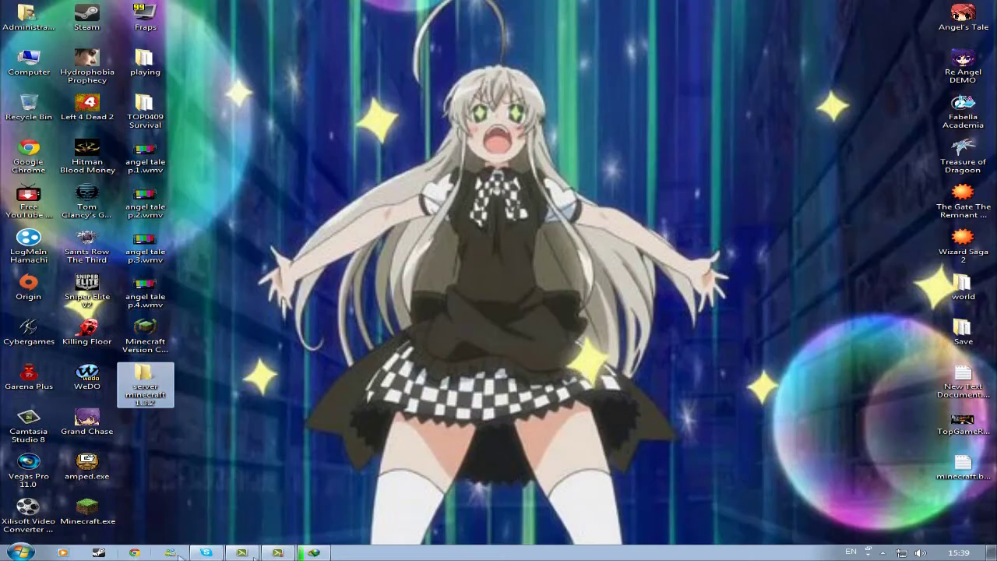
Check the progress of the CraftBukkit download and minimize its window again
{"action": "left_click", "coordinate": [313, 552]}
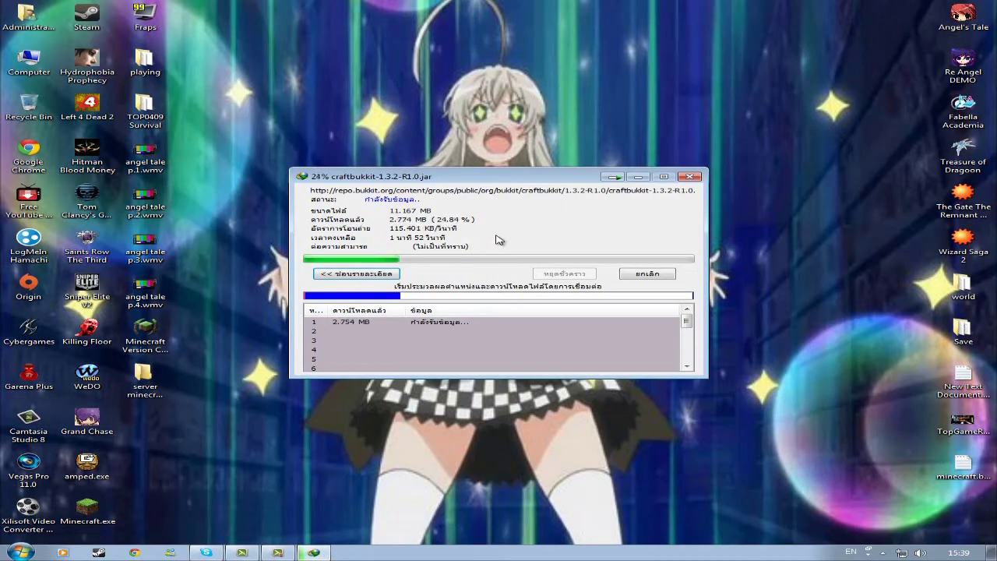
{"action": "left_click", "coordinate": [638, 177]}
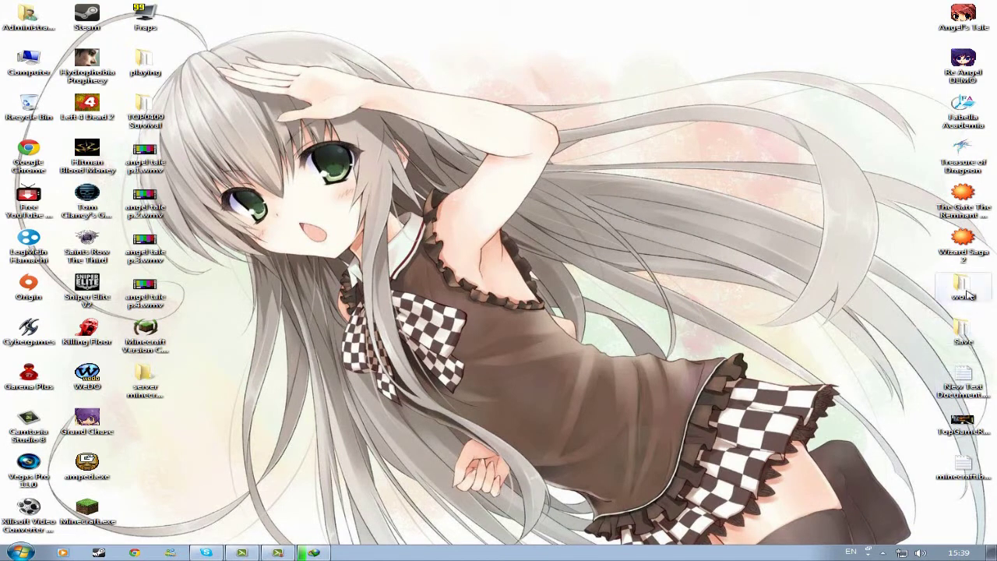
{"action": "left_click", "coordinate": [151, 289]}
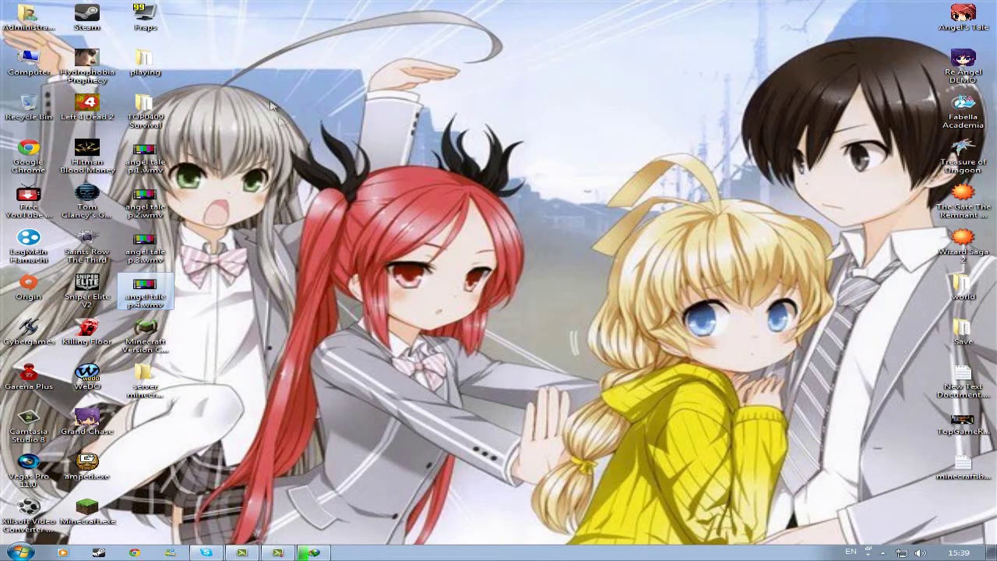
Switch to Steam, look through the friends list and close the list
{"action": "left_click", "coordinate": [98, 552]}
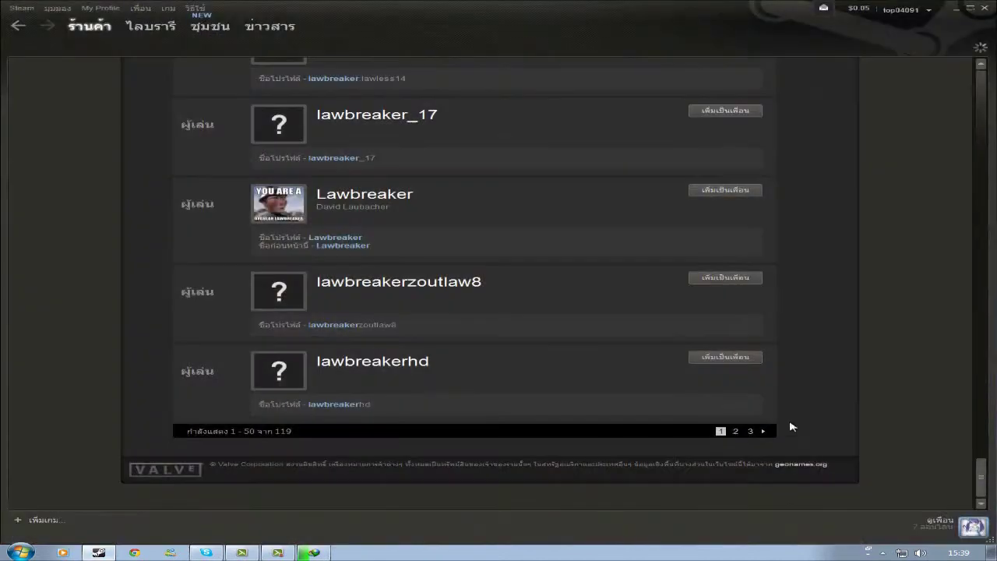
{"action": "left_click", "coordinate": [942, 530]}
{"action": "left_click_drag", "start_coordinate": [608, 270], "coordinate": [606, 179]}
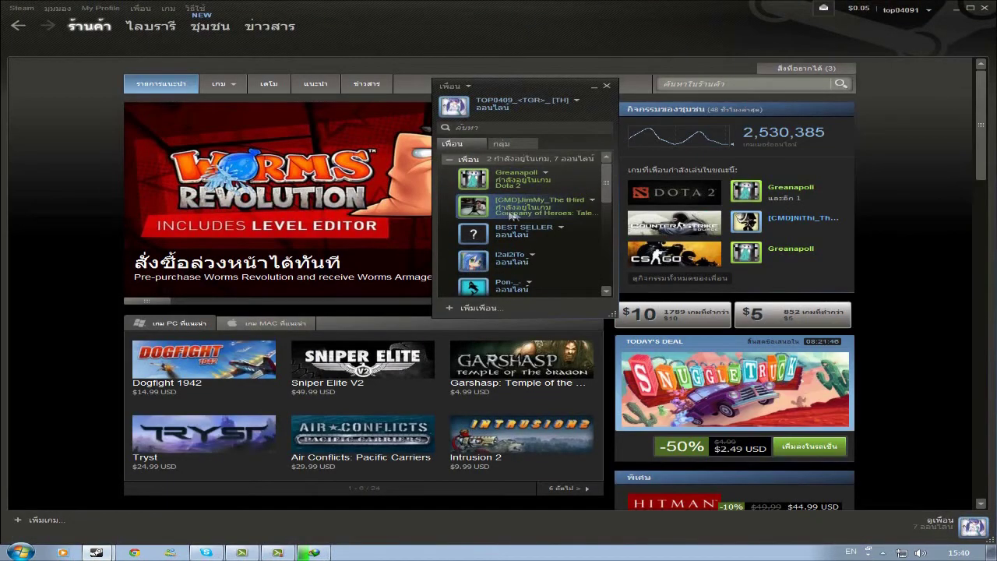
{"action": "scroll", "coordinate": [525, 229], "scroll_direction": "down", "scroll_amount": 1}
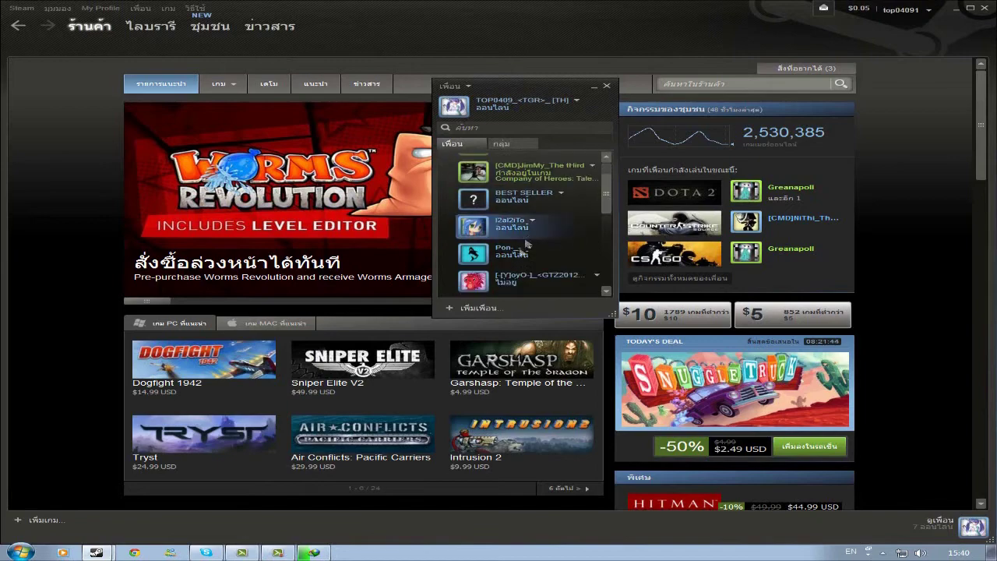
{"action": "mouse_move", "coordinate": [609, 201]}
{"action": "left_mouse_down"}
{"action": "mouse_move", "coordinate": [607, 260]}
{"action": "mouse_move", "coordinate": [620, 187]}
{"action": "left_mouse_up"}
{"action": "left_click", "coordinate": [606, 87]}
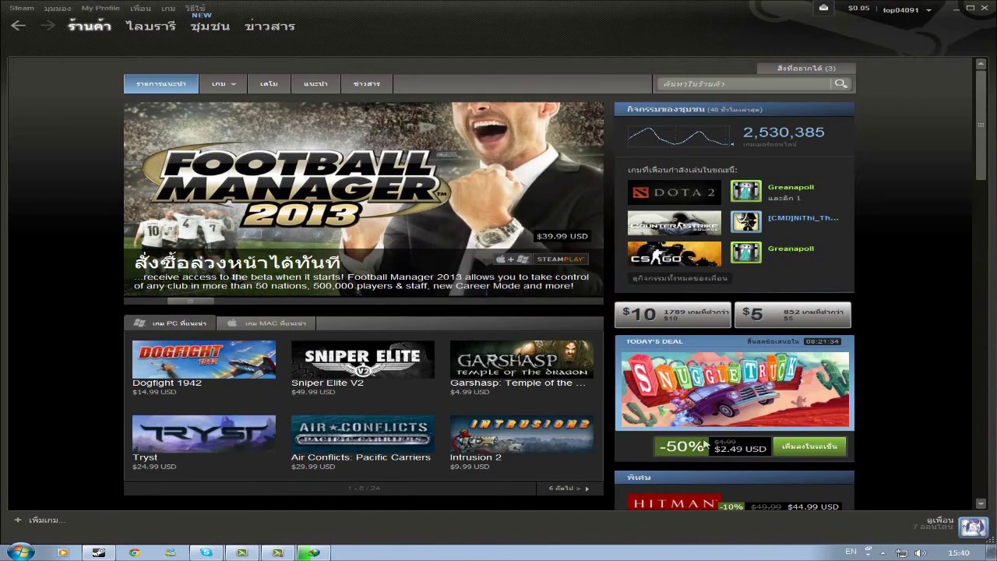
Switch to Skype, clear Steam from the screen, look through the contact list and close the Skype window
{"action": "left_click", "coordinate": [207, 553]}
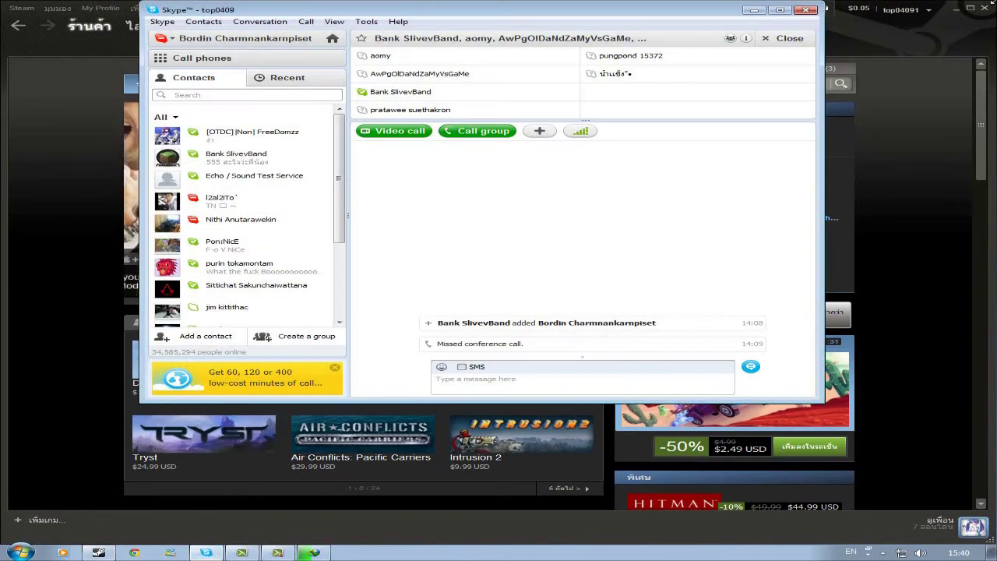
{"action": "key", "text": "super+Home"}
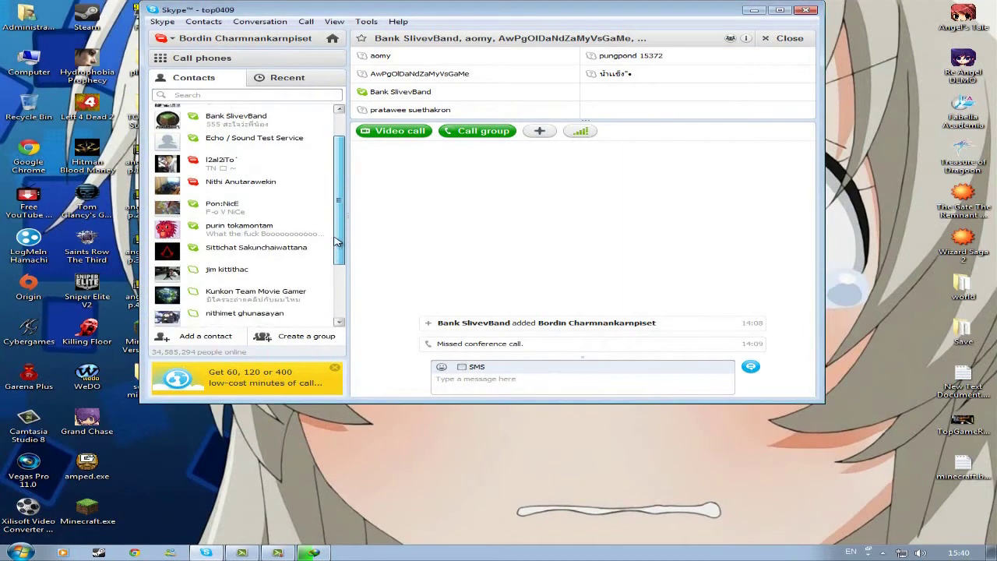
{"action": "scroll", "coordinate": [327, 263], "scroll_direction": "down", "scroll_amount": 2}
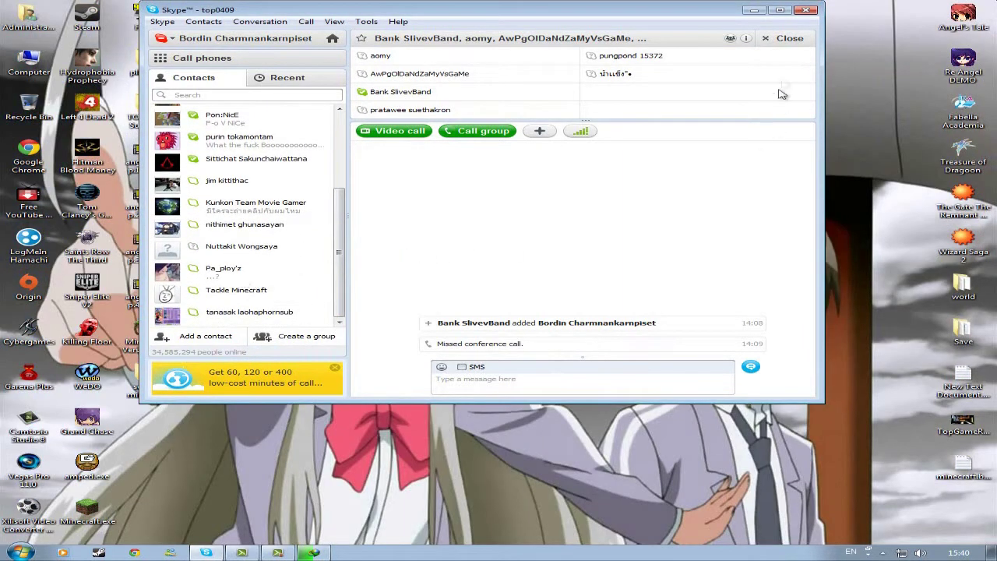
{"action": "left_click", "coordinate": [807, 10]}
{"action": "right_click", "coordinate": [447, 236]}
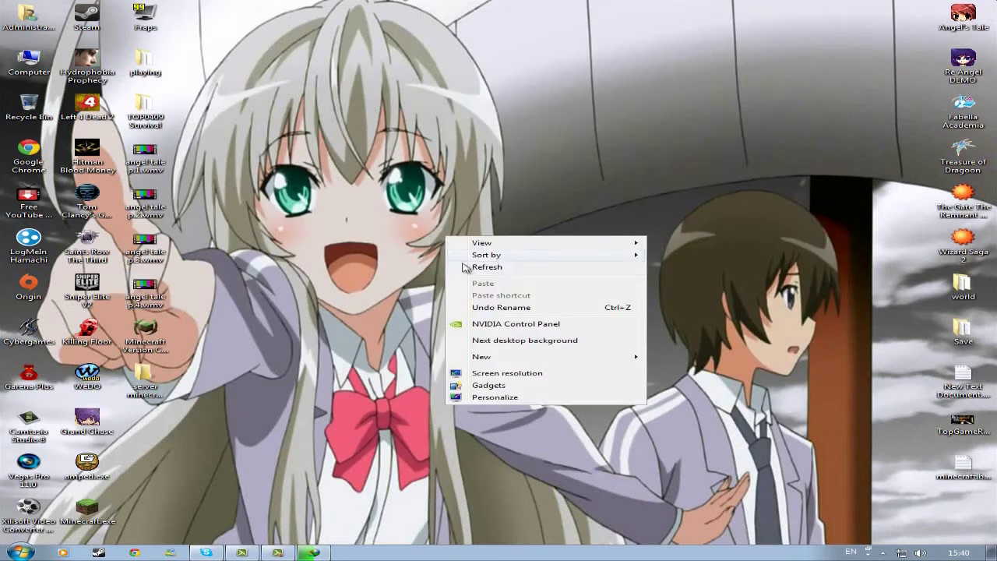
{"action": "left_click", "coordinate": [465, 267]}
{"action": "left_click", "coordinate": [882, 552]}
{"action": "left_click", "coordinate": [882, 552]}
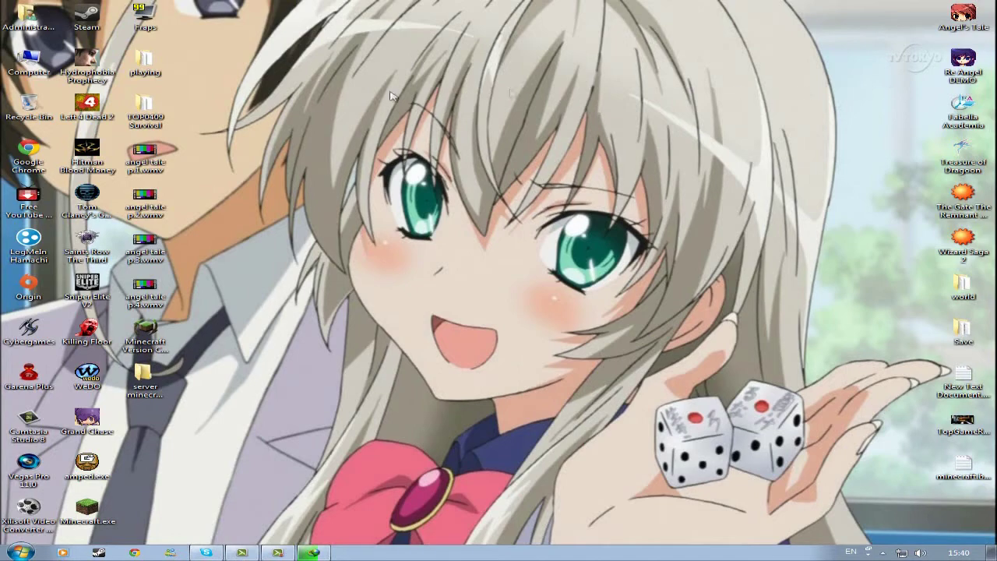
{"action": "left_click", "coordinate": [882, 553]}
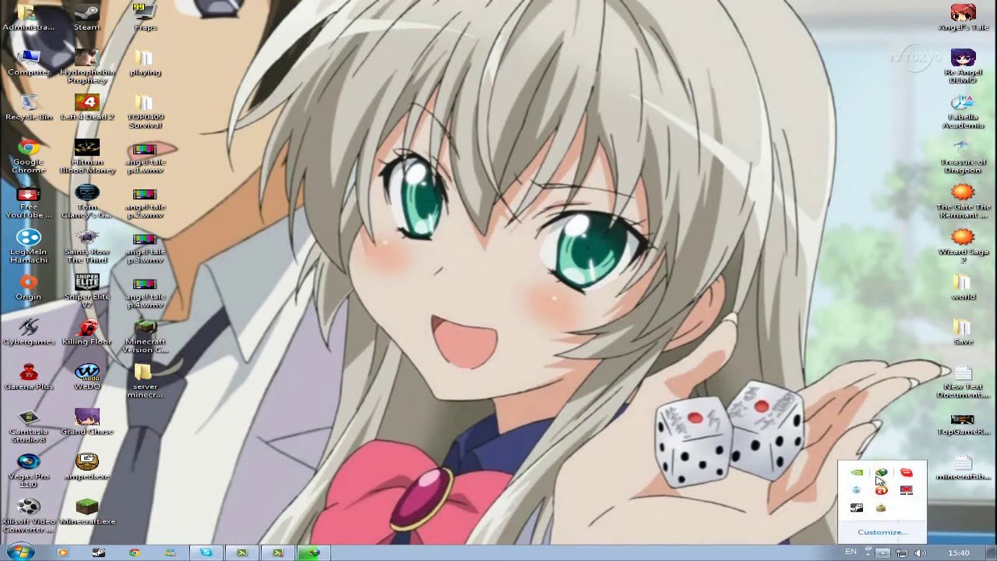
{"action": "left_click", "coordinate": [880, 553]}
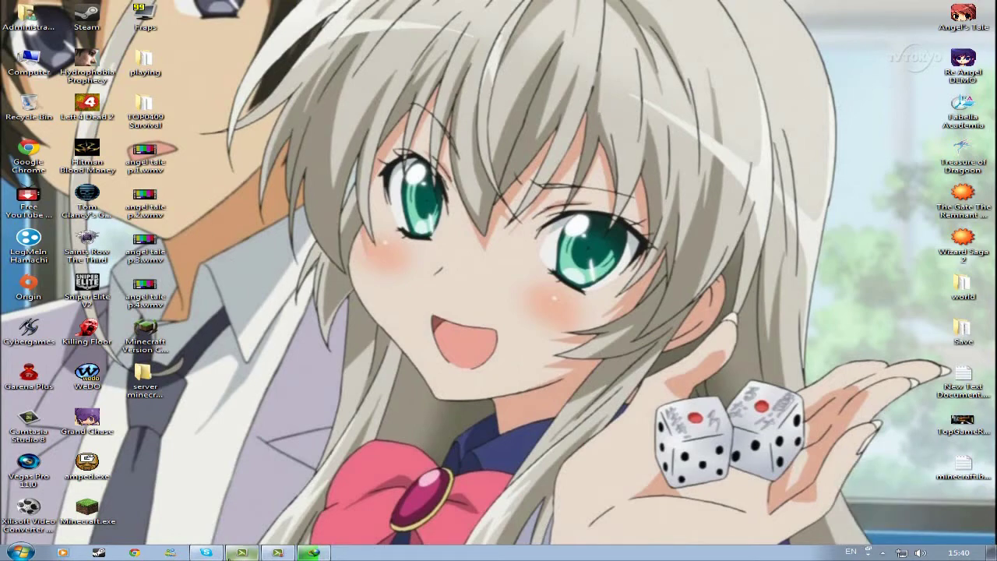
Bring Skype back up, check the contact list and close the window
{"action": "left_click", "coordinate": [205, 552]}
{"action": "scroll", "coordinate": [323, 225], "scroll_direction": "up", "scroll_amount": 5}
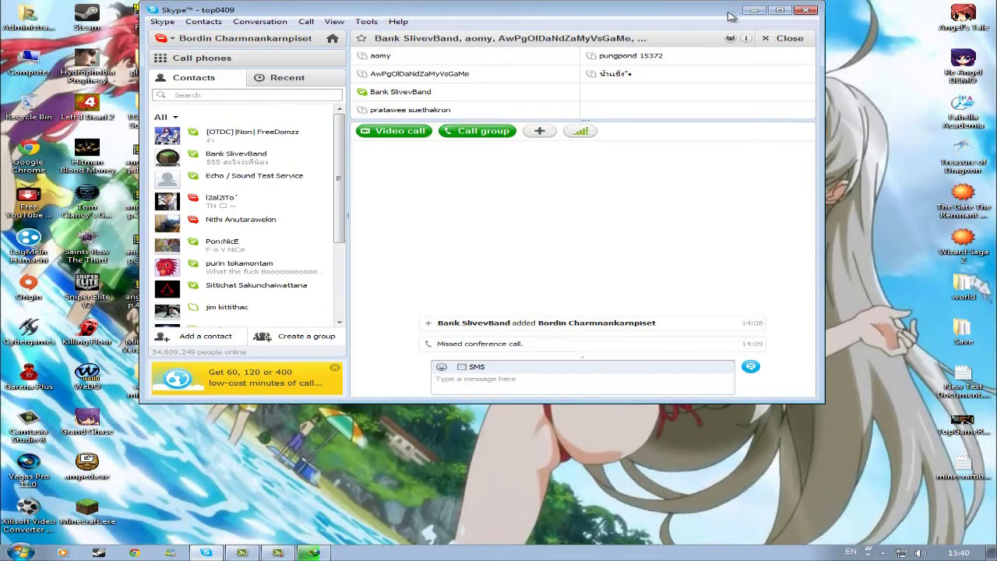
{"action": "left_click", "coordinate": [795, 12]}
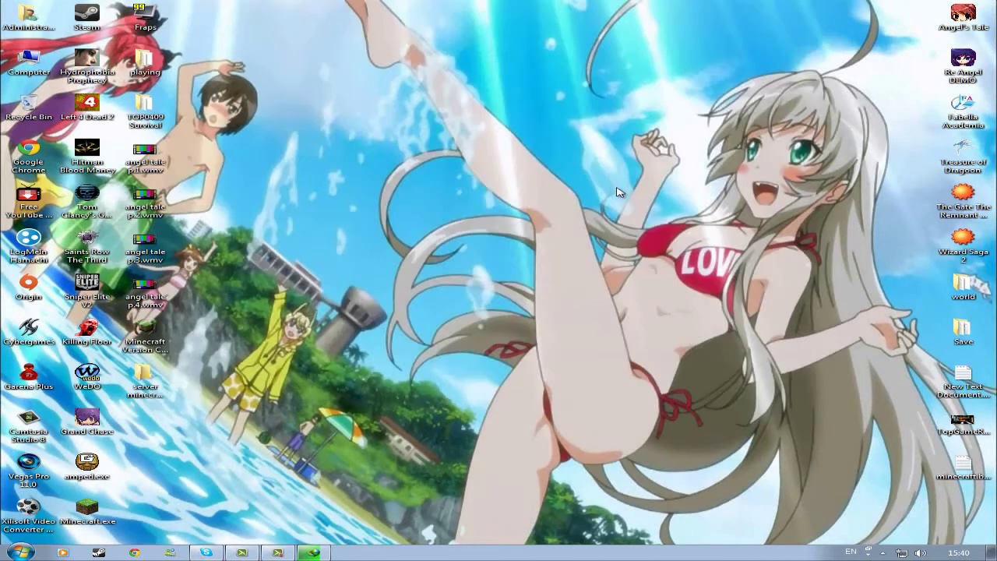
Return to Steam, check which friends are online, and close both the friends list and the Steam window
{"action": "left_click", "coordinate": [99, 552]}
{"action": "left_click", "coordinate": [973, 523]}
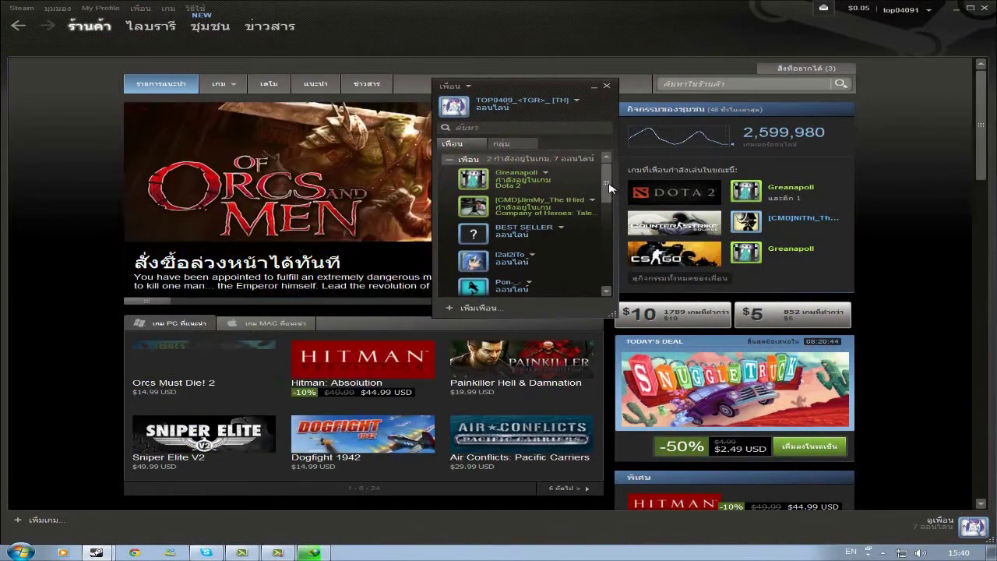
{"action": "scroll", "coordinate": [610, 189], "scroll_direction": "down", "scroll_amount": 2}
{"action": "left_click", "coordinate": [606, 86]}
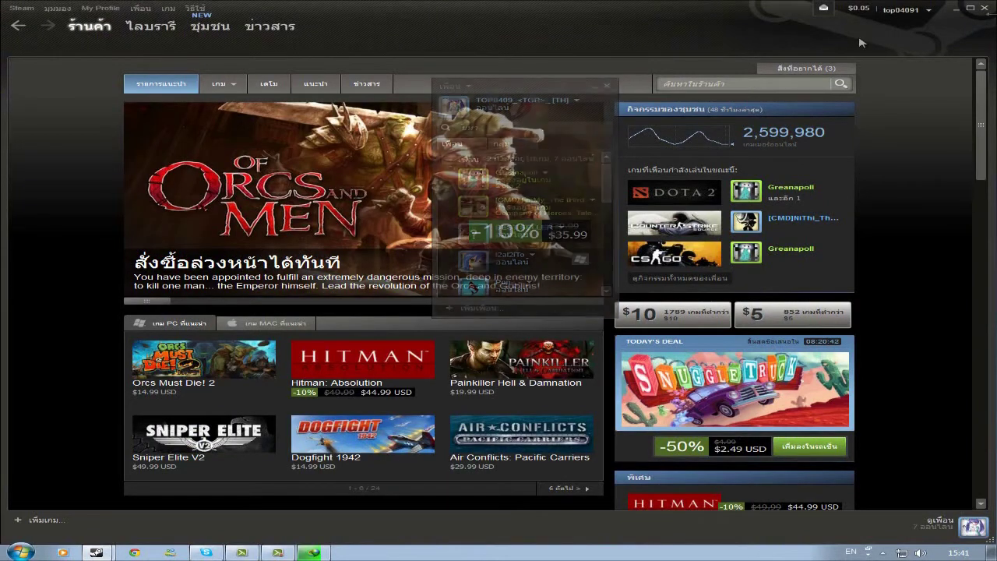
{"action": "left_click", "coordinate": [982, 11]}
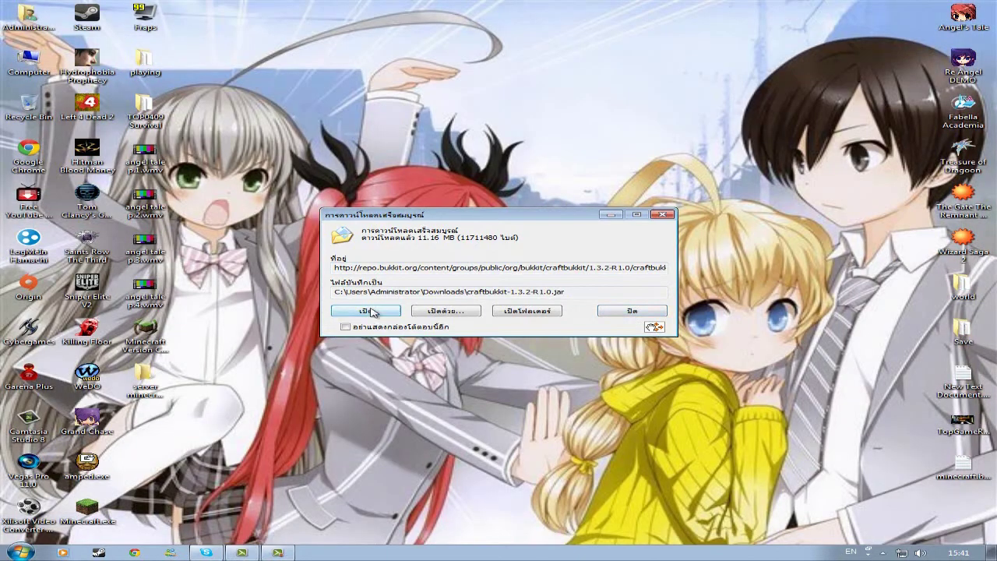
Dismiss the finished download dialog, copy craftbukkit-1.3.2-R1.0.jar from the Downloads folder and close that folder
{"action": "left_click", "coordinate": [631, 311]}
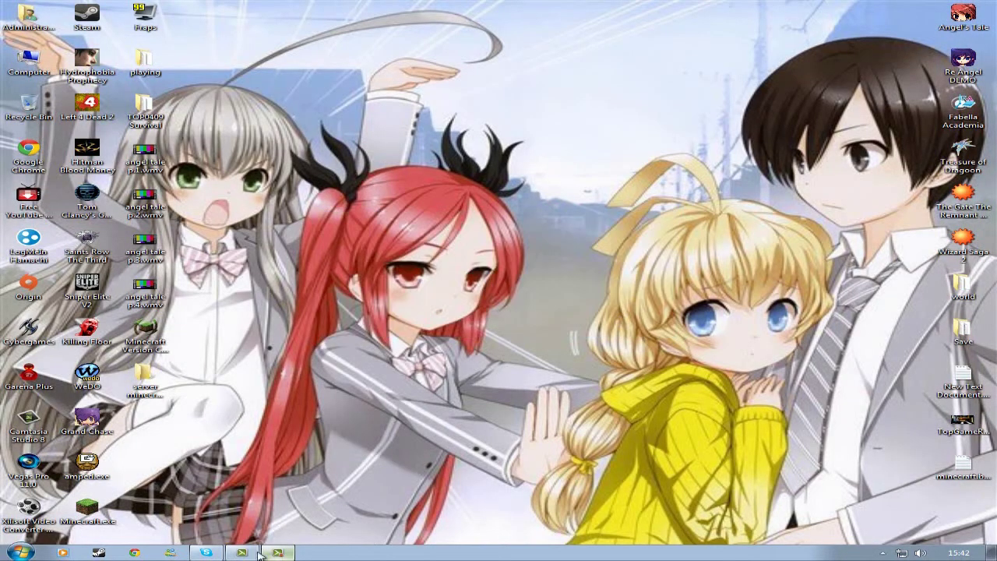
{"action": "double_click", "coordinate": [41, 16]}
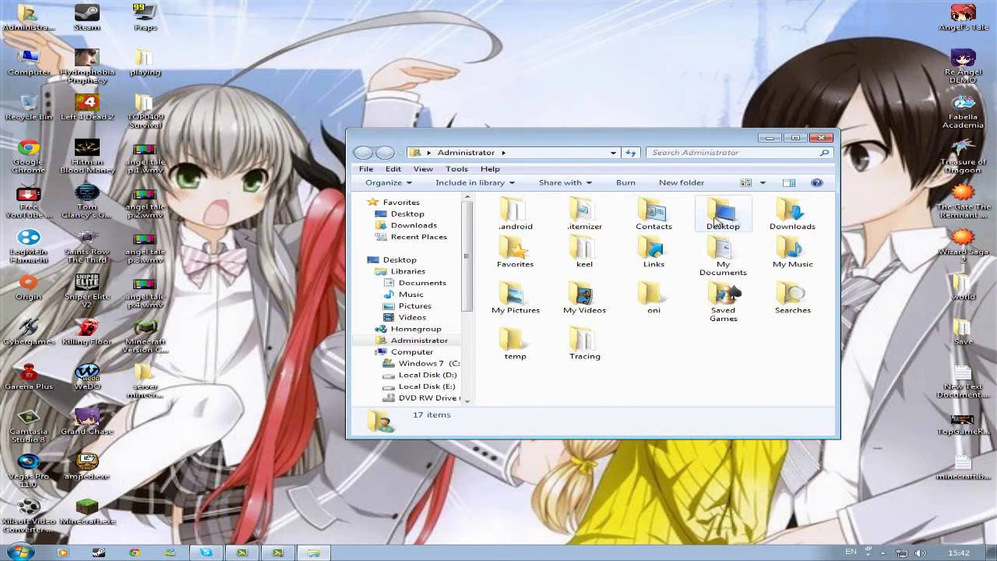
{"action": "double_click", "coordinate": [791, 213]}
{"action": "right_click", "coordinate": [553, 304]}
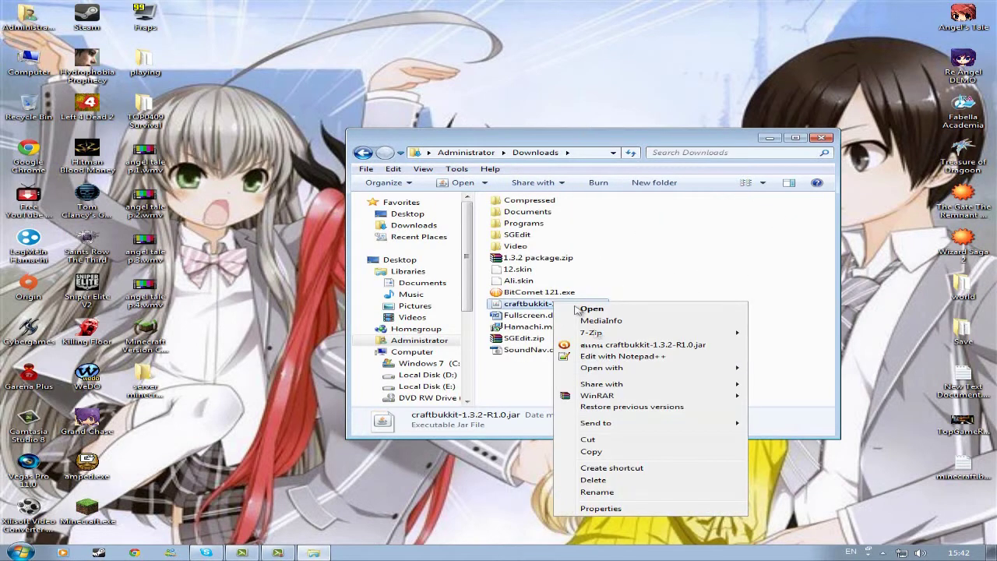
{"action": "left_click", "coordinate": [630, 450]}
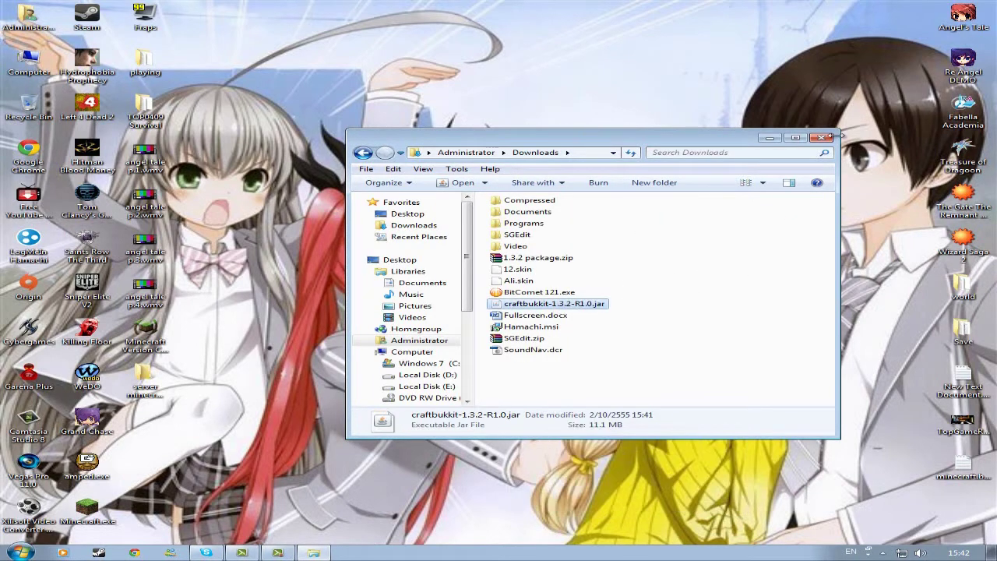
{"action": "left_click", "coordinate": [822, 138]}
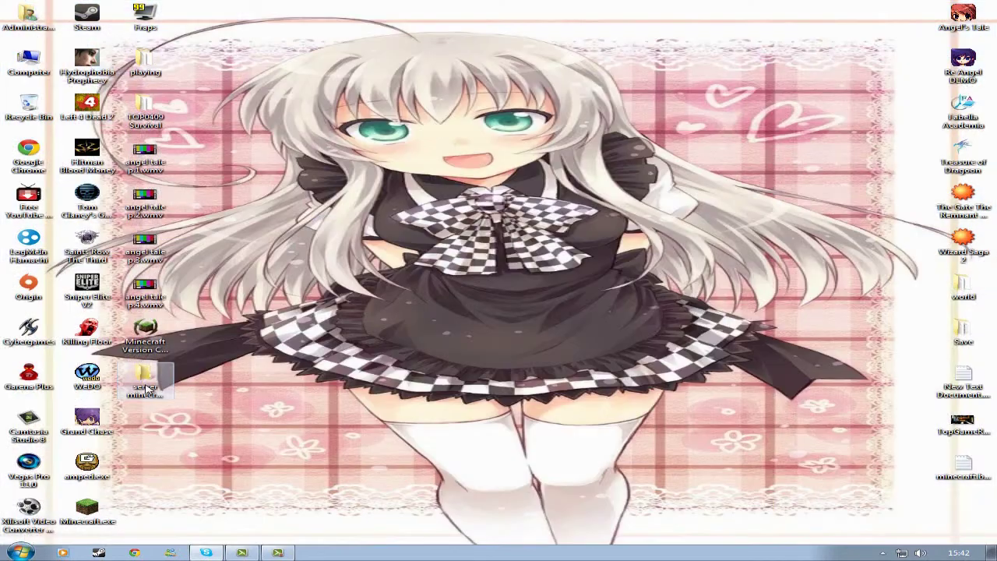
Paste the CraftBukkit jar into the desktop folder "server minecraft 1.3.2" and run it to generate the server files
{"action": "double_click", "coordinate": [143, 377]}
{"action": "right_click", "coordinate": [566, 263]}
{"action": "left_click", "coordinate": [600, 337]}
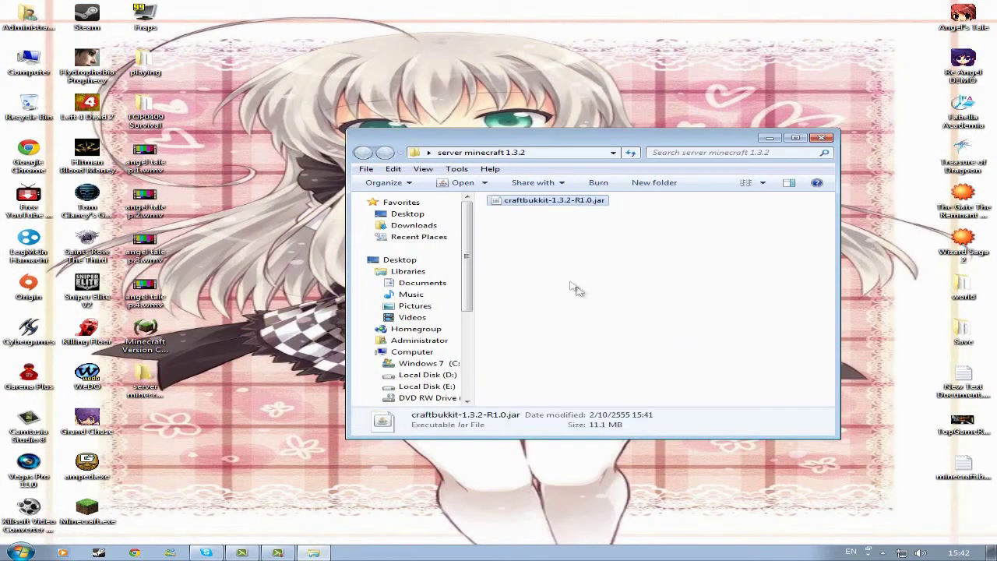
{"action": "double_click", "coordinate": [581, 206]}
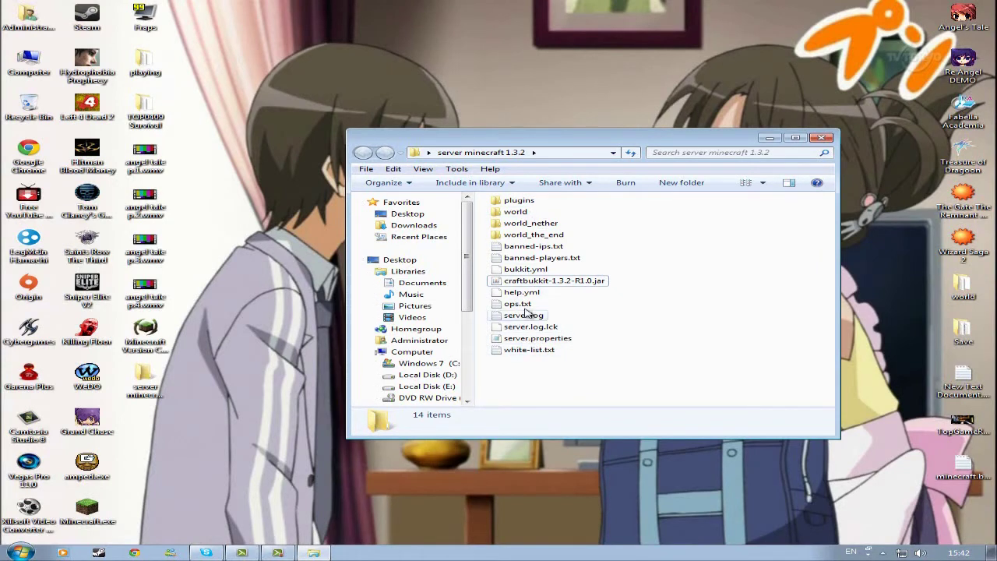
Create a new text document in the server folder and clear its default name while keeping the extension
{"action": "right_click", "coordinate": [532, 378]}
{"action": "mouse_move", "coordinate": [589, 498]}
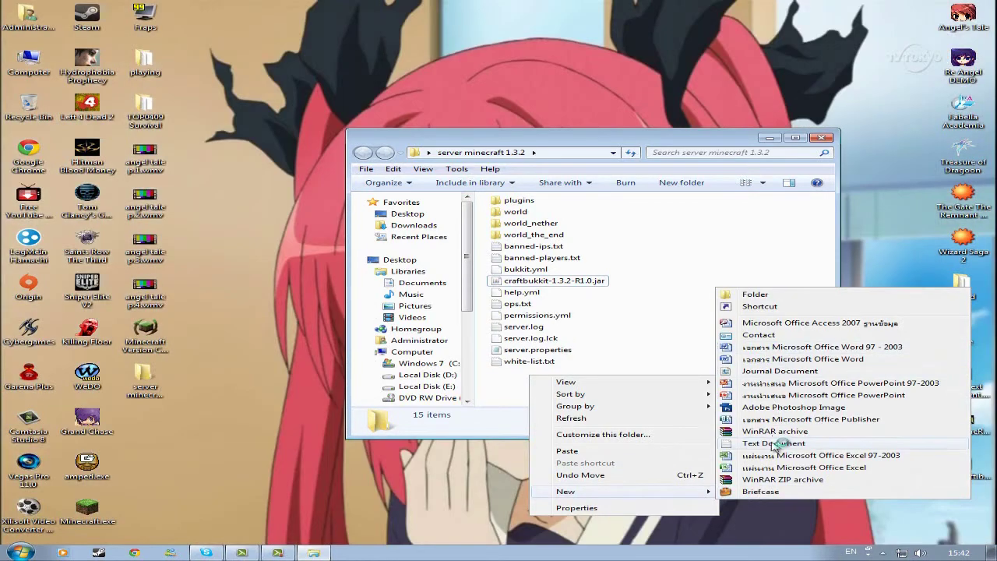
{"action": "right_click", "coordinate": [617, 372]}
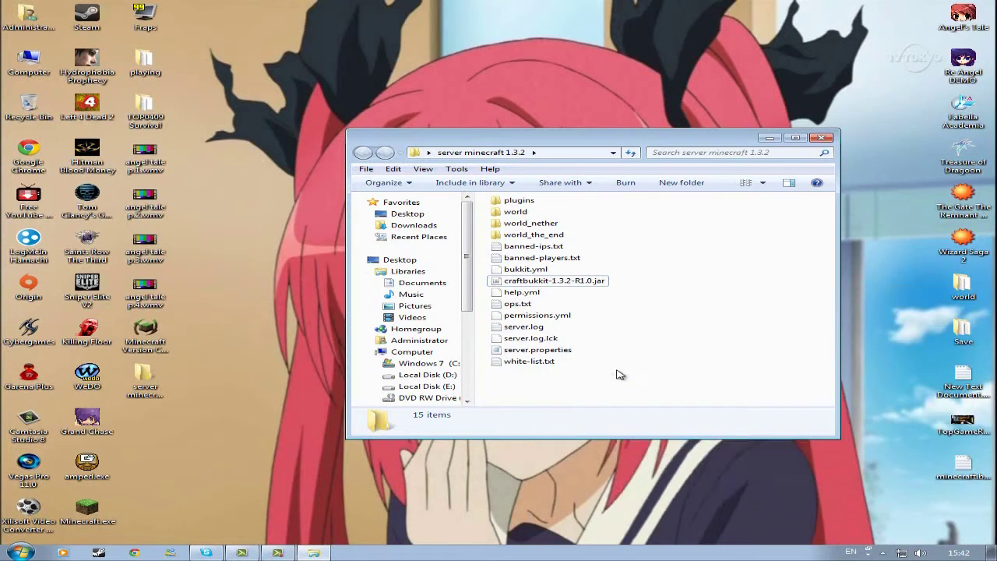
{"action": "mouse_move", "coordinate": [709, 489]}
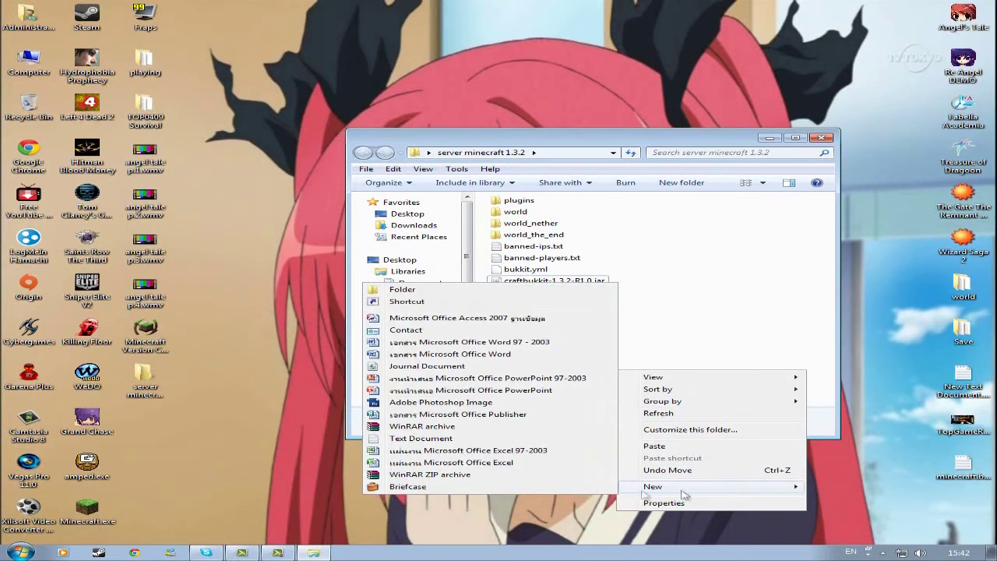
{"action": "left_click", "coordinate": [506, 438]}
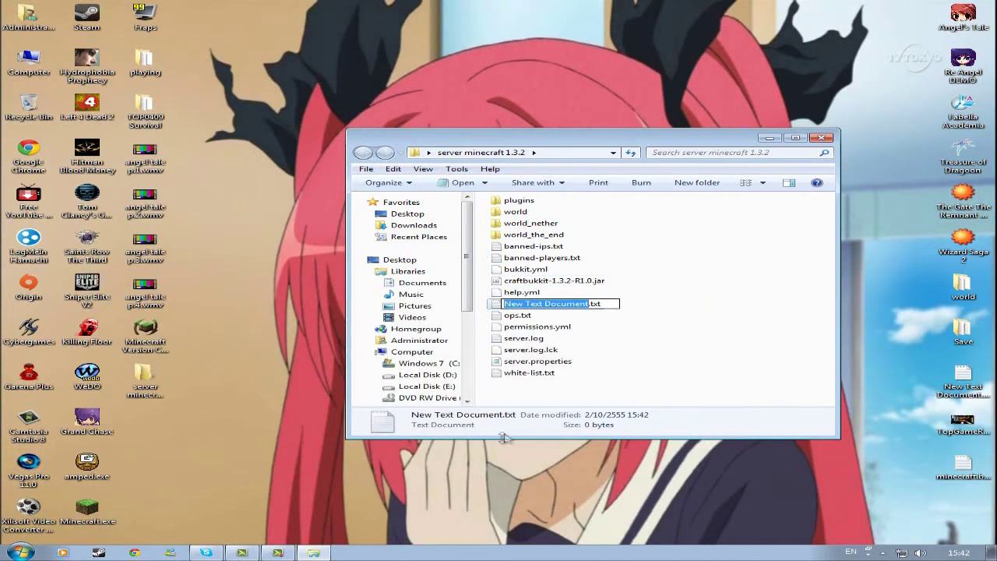
{"action": "key", "text": "BackSpace"}
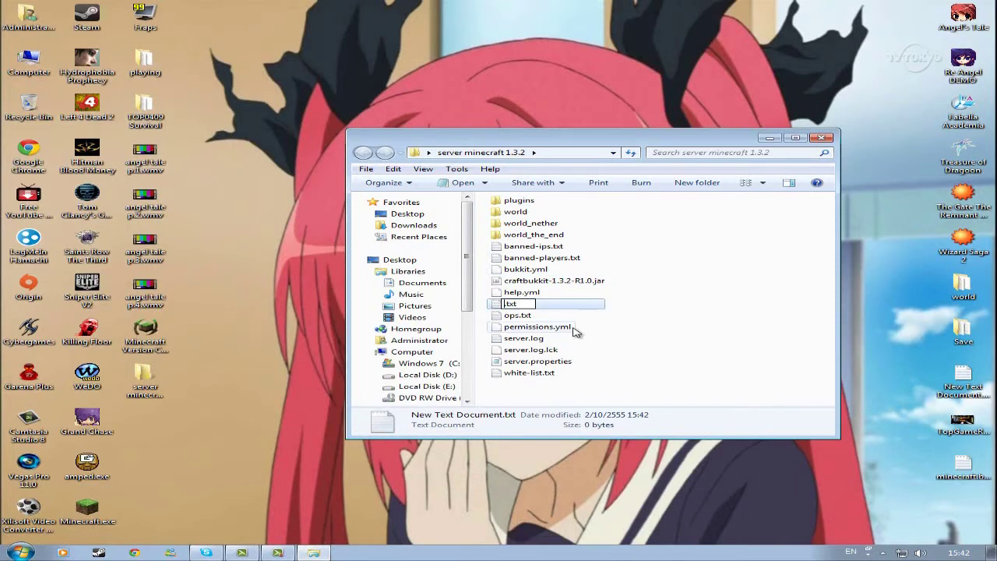
{"action": "type", "text": "555555"}
{"action": "key", "text": "BackSpace"}
{"action": "key", "text": "BackSpace"}
{"action": "key", "text": "BackSpace"}
{"action": "key", "text": "BackSpace"}
{"action": "key", "text": "BackSpace"}
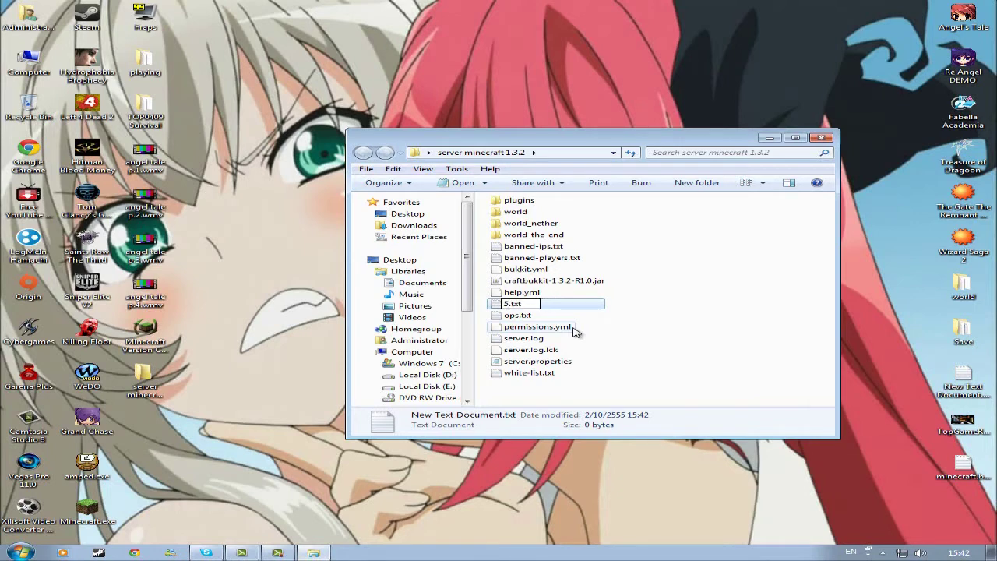
{"action": "key", "text": "BackSpace"}
Name the new file start.bat, replacing the txt extension, and accept the extension change
{"action": "type", "text": "start"}
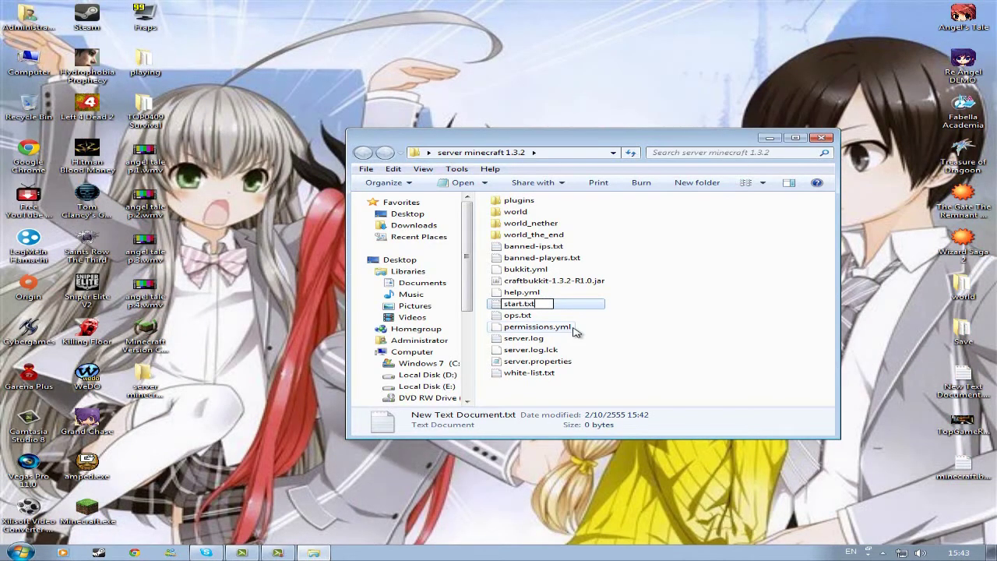
{"action": "key", "text": "BackSpace"}
{"action": "key", "text": "BackSpace"}
{"action": "key", "text": "BackSpace"}
{"action": "type", "text": "bat"}
{"action": "key", "text": "Return"}
{"action": "left_click", "coordinate": [563, 284]}
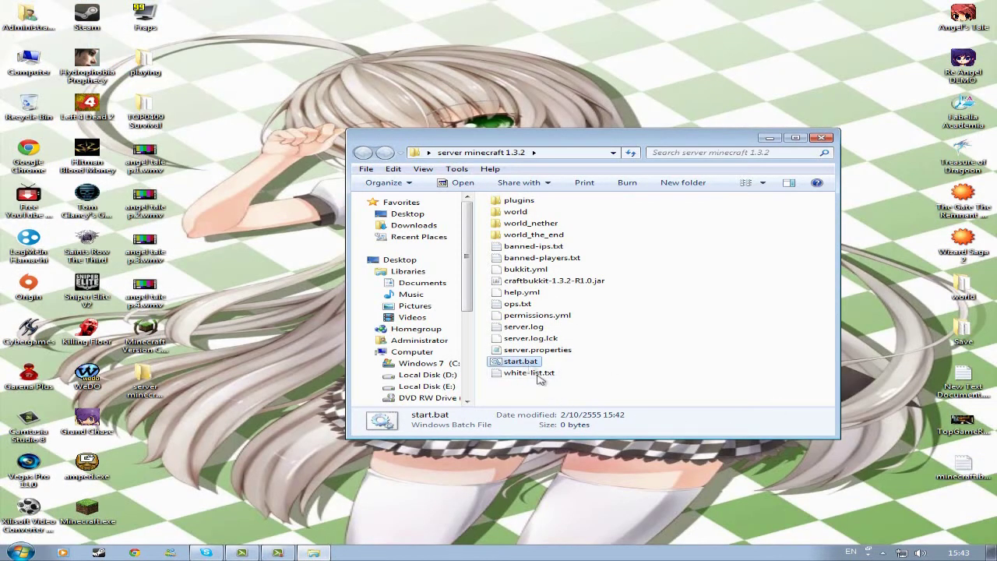
{"action": "double_click", "coordinate": [963, 465]}
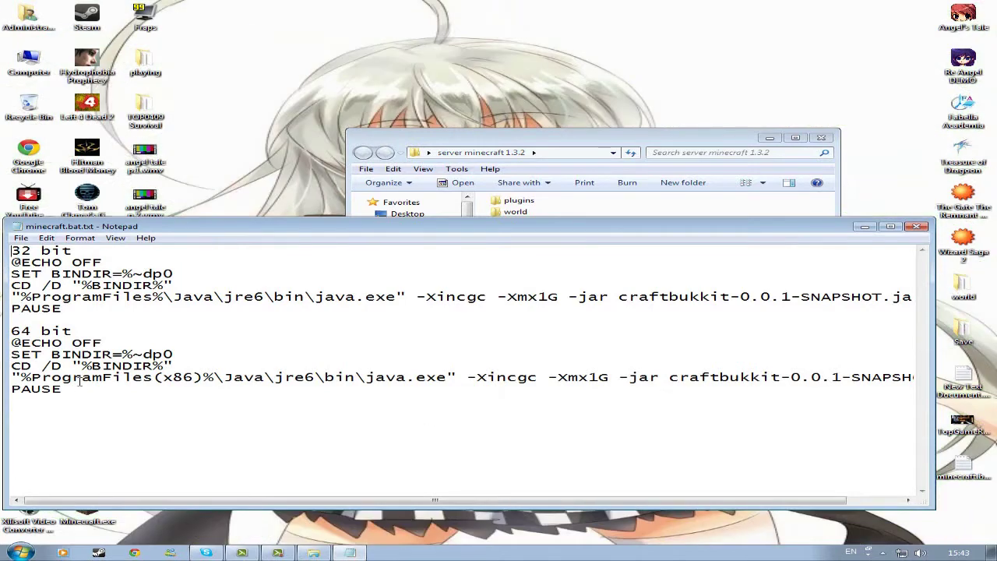
{"action": "left_click_drag", "start_coordinate": [61, 390], "coordinate": [10, 343]}
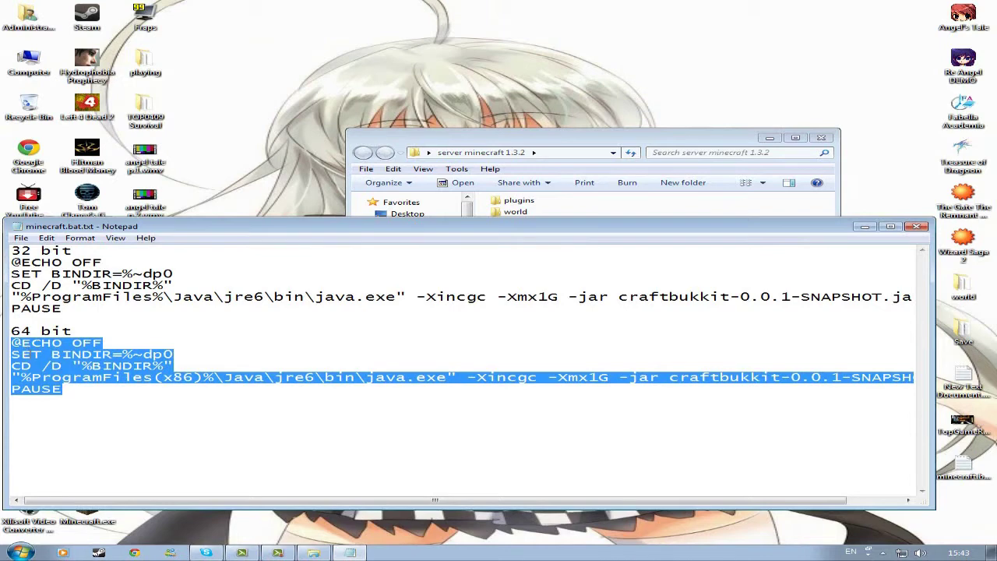
{"action": "right_click", "coordinate": [30, 352]}
{"action": "left_click", "coordinate": [81, 391]}
{"action": "left_click", "coordinate": [916, 227]}
Open start.bat for editing, paste the copied script and change the Java folder in its path to jre7
{"action": "right_click", "coordinate": [524, 363]}
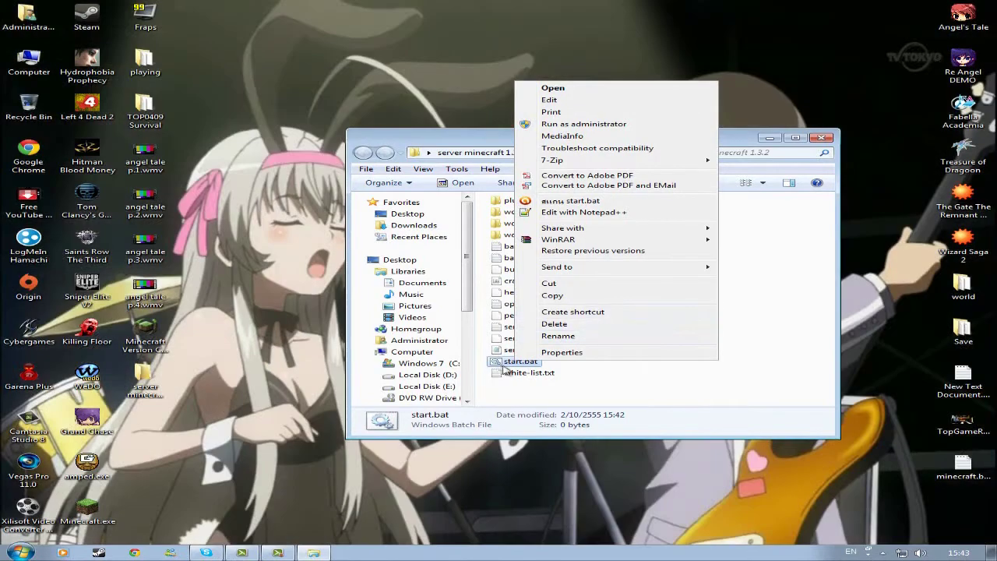
{"action": "left_click", "coordinate": [572, 102]}
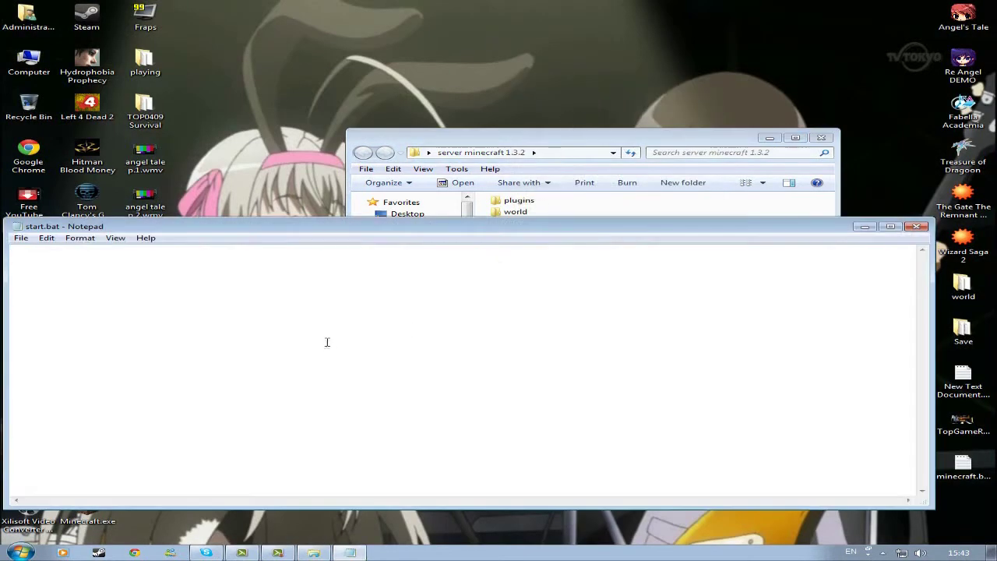
{"action": "key", "text": "ctrl+v"}
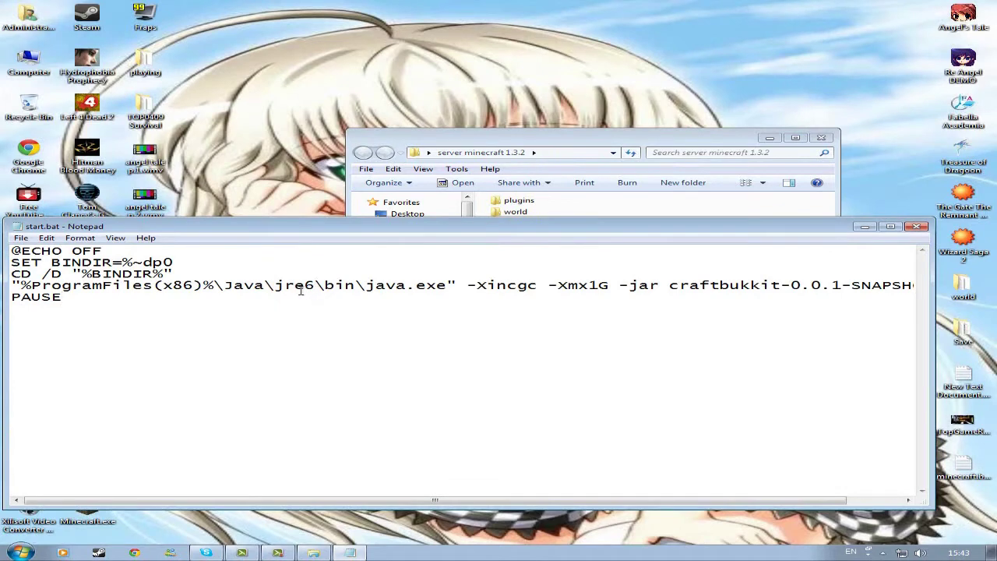
{"action": "left_click", "coordinate": [316, 285]}
{"action": "key", "text": "BackSpace"}
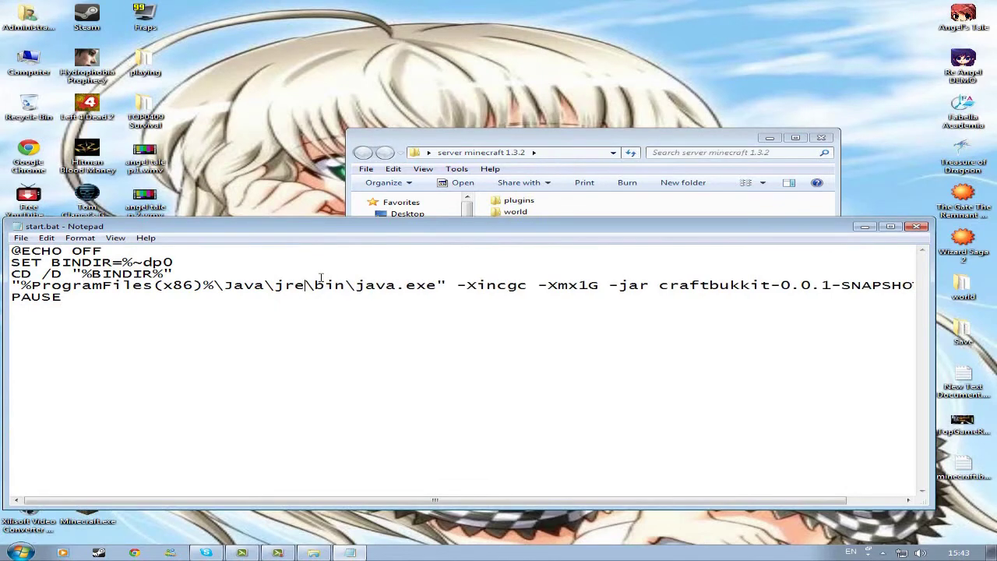
{"action": "type", "text": "7"}
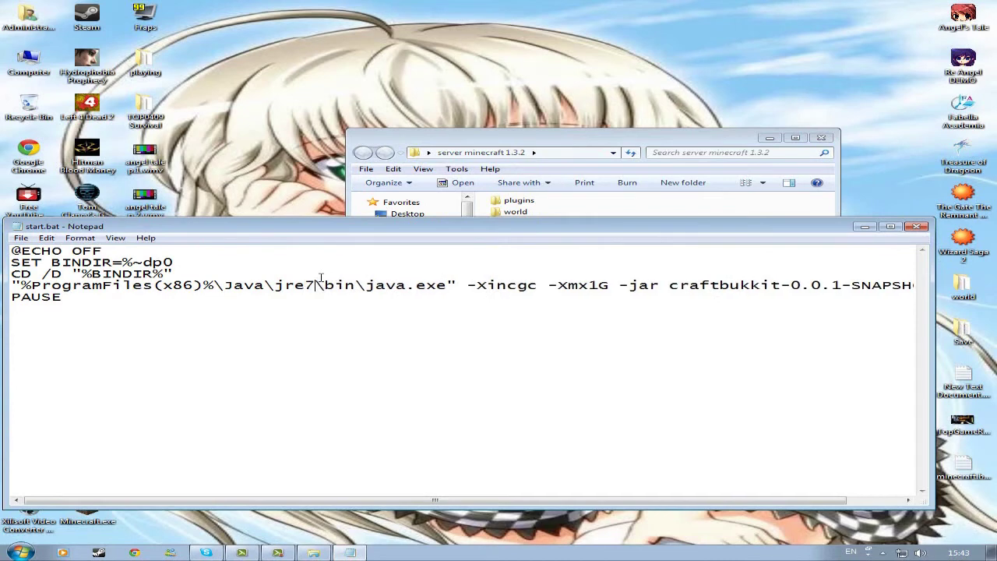
Replace the jar name in the launch line with craftbukkit-1.3.2-R1.0, copied from the server jar's file name, and save start.bat
{"action": "left_click_drag", "start_coordinate": [521, 499], "coordinate": [575, 500]}
{"action": "left_click_drag", "start_coordinate": [610, 285], "coordinate": [921, 290]}
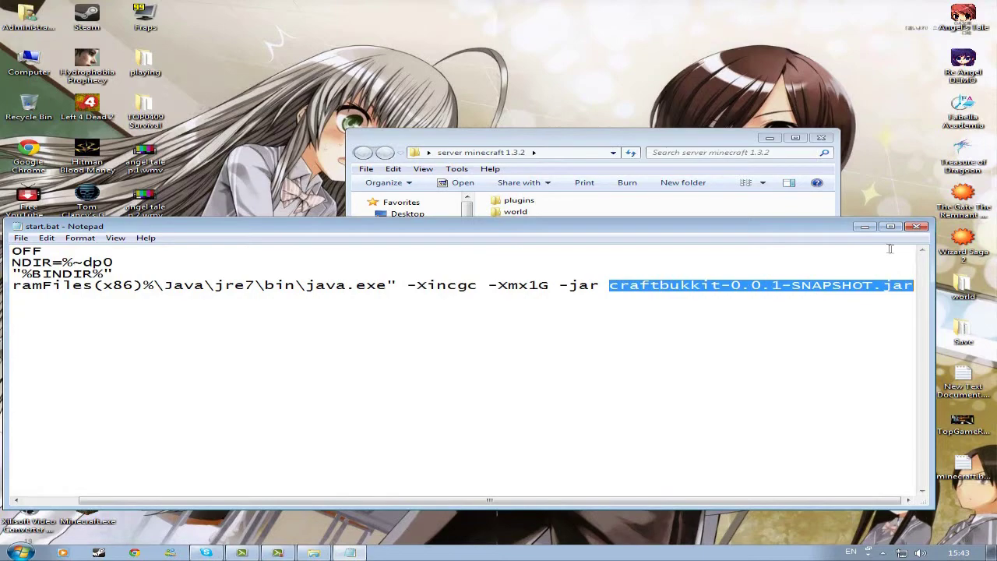
{"action": "left_click", "coordinate": [864, 227]}
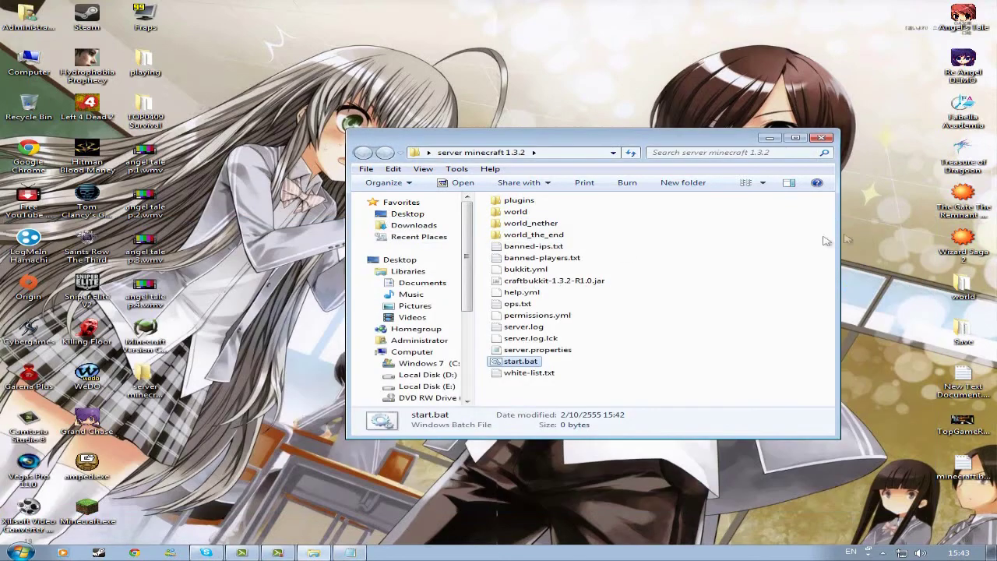
{"action": "right_click", "coordinate": [613, 283]}
{"action": "left_click", "coordinate": [681, 472]}
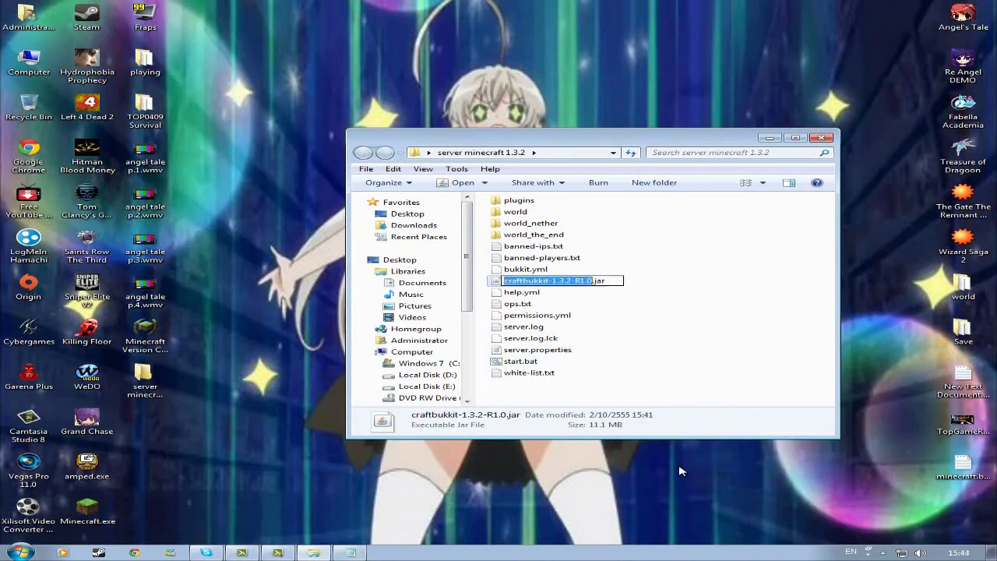
{"action": "left_click", "coordinate": [684, 349]}
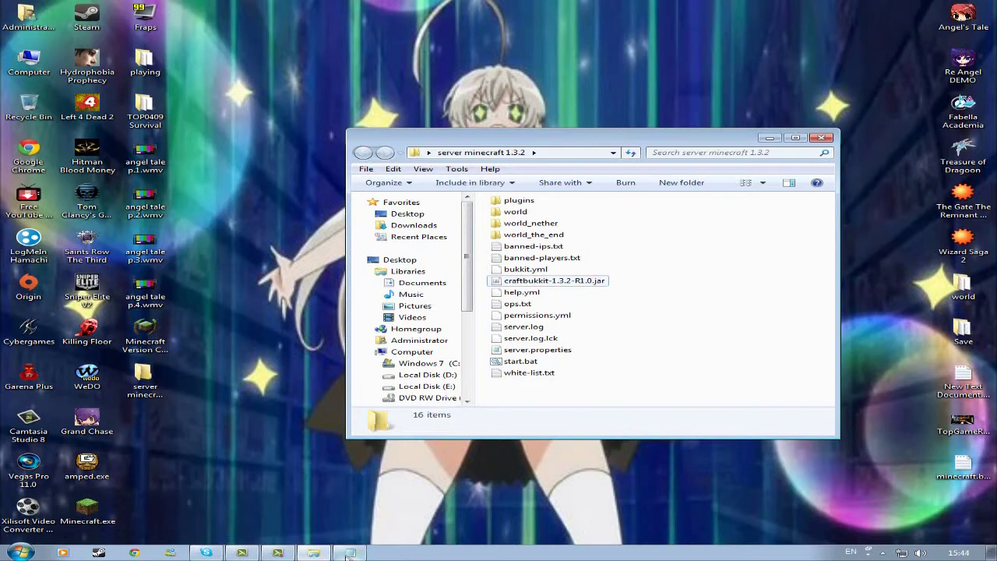
{"action": "key", "text": "alt+Tab"}
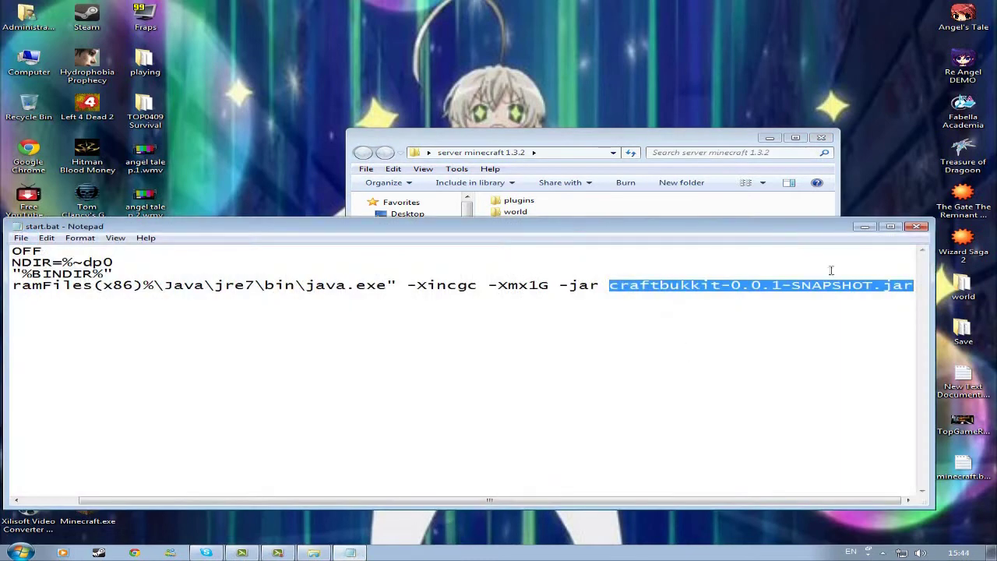
{"action": "key", "text": "ctrl+v"}
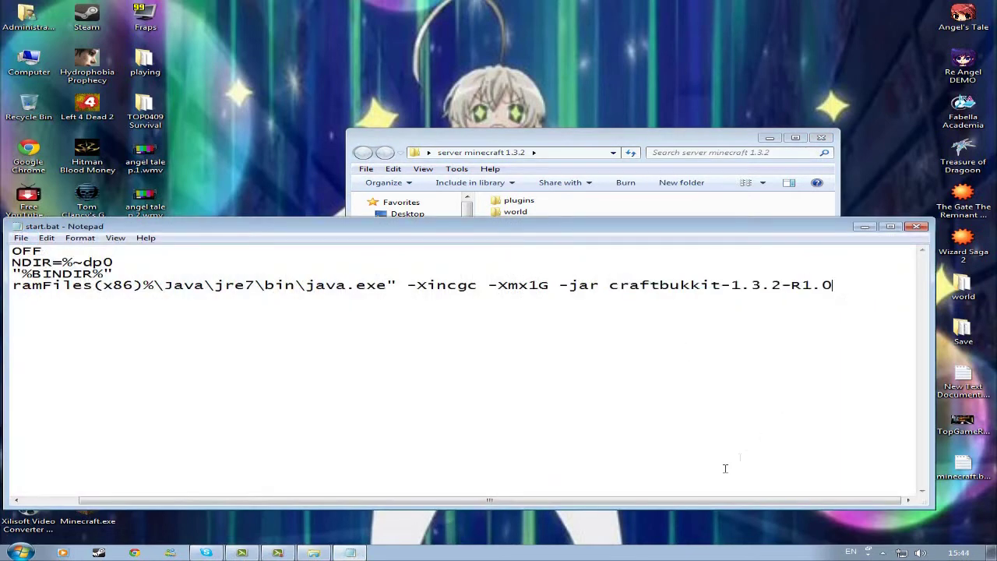
{"action": "left_click_drag", "start_coordinate": [647, 500], "coordinate": [590, 501]}
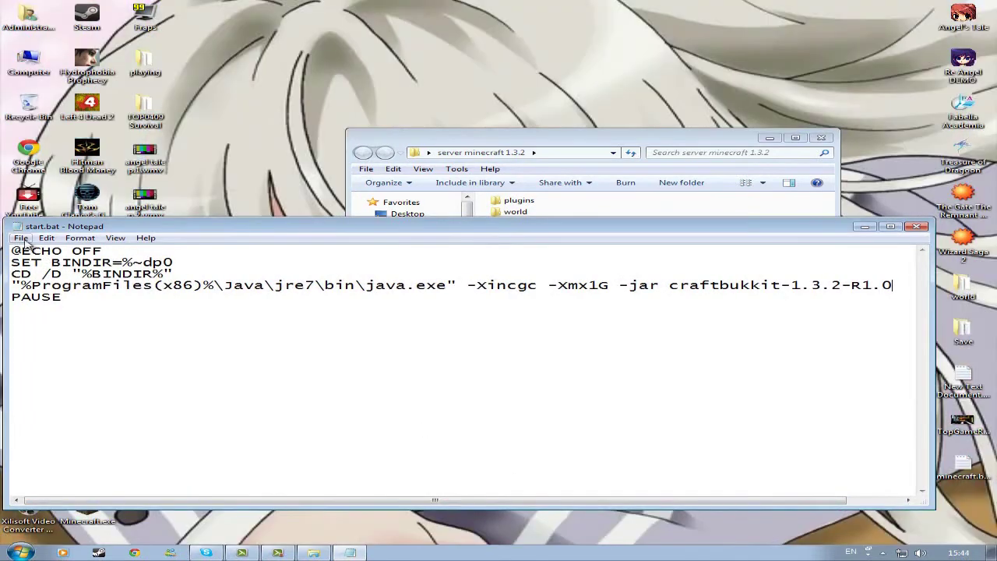
{"action": "left_click", "coordinate": [21, 238]}
{"action": "left_click", "coordinate": [31, 274]}
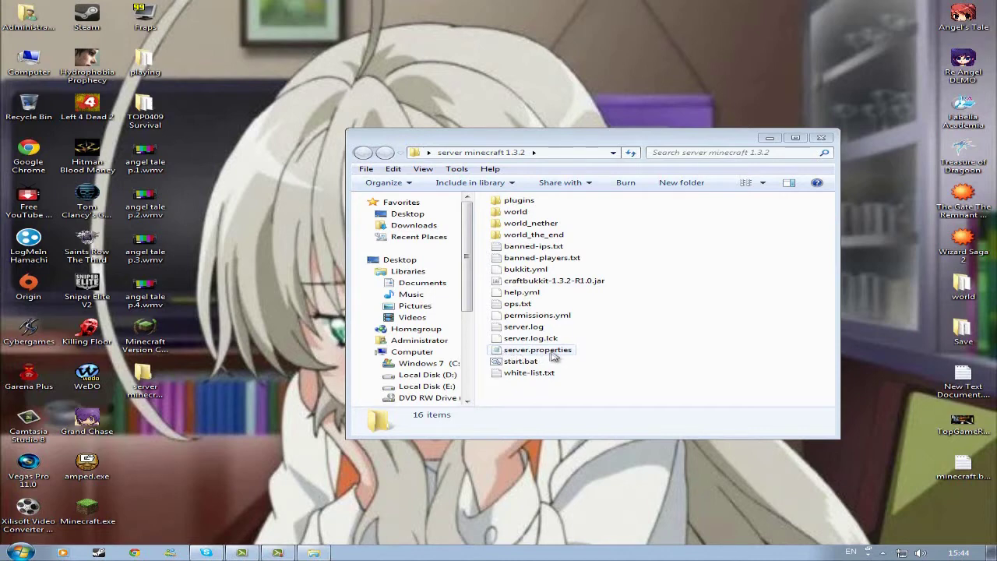
Examine the hidden-file and file-extension settings in the folder view options, and leave without changing them
{"action": "left_click", "coordinate": [457, 169]}
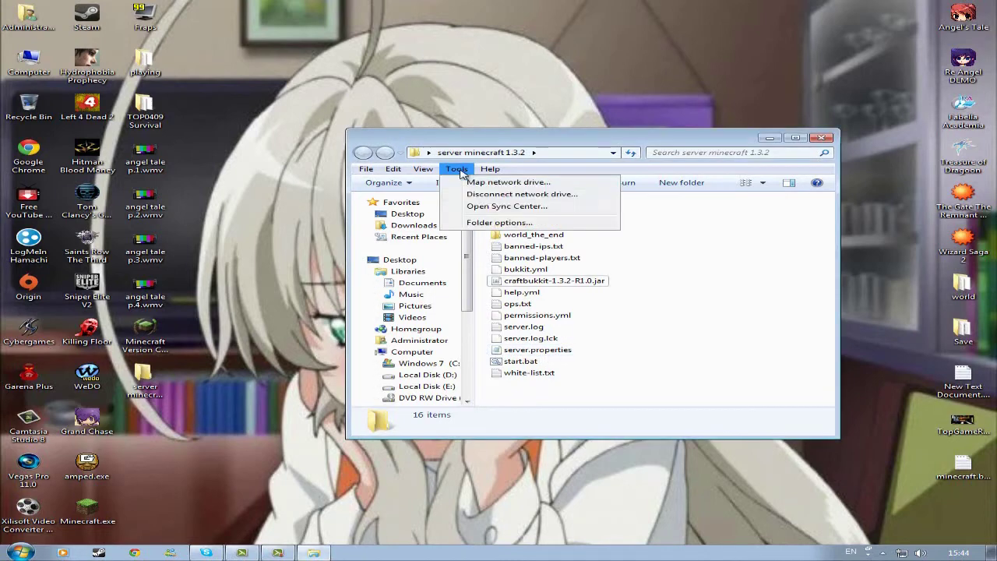
{"action": "left_click", "coordinate": [498, 223]}
{"action": "left_click", "coordinate": [427, 198]}
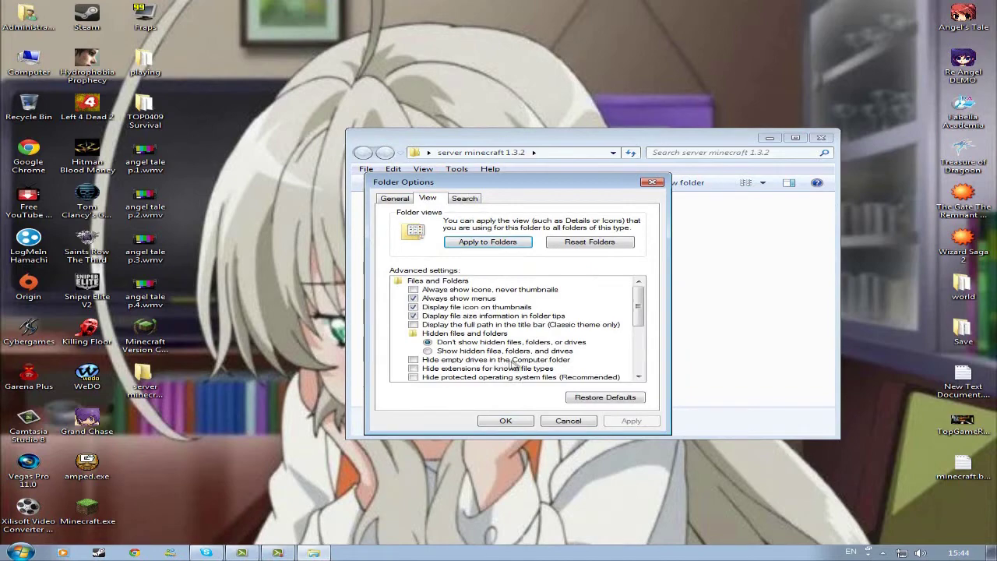
{"action": "left_click_drag", "start_coordinate": [639, 308], "coordinate": [639, 316]}
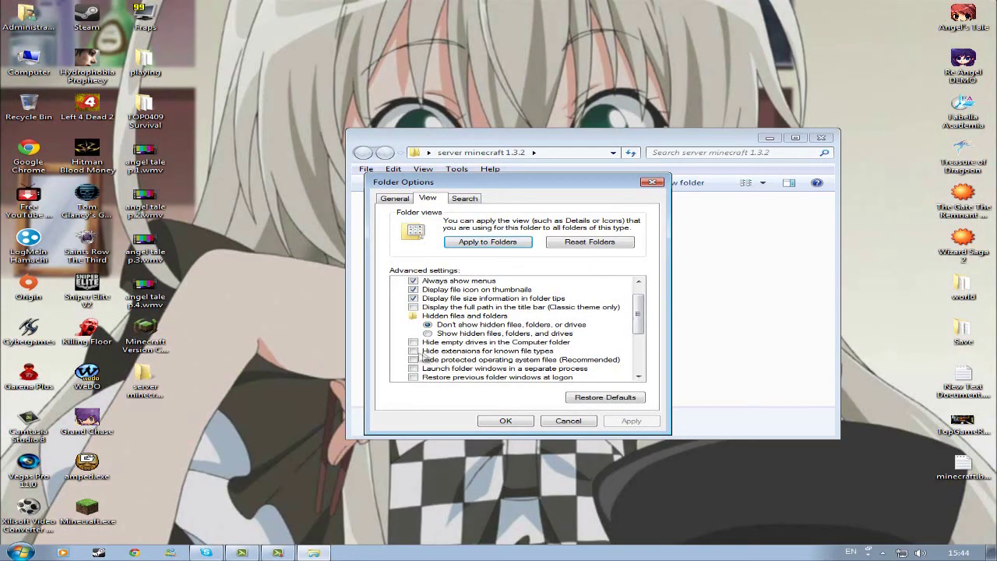
{"action": "left_click", "coordinate": [577, 424]}
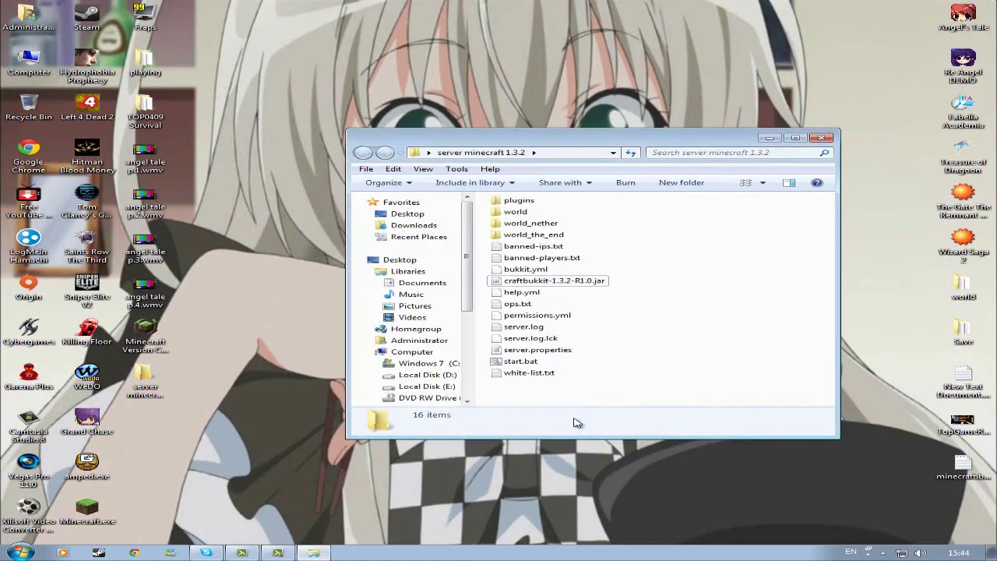
Open server.properties from the server minecraft 1.3.2 folder in Notepad
{"action": "left_click", "coordinate": [548, 352]}
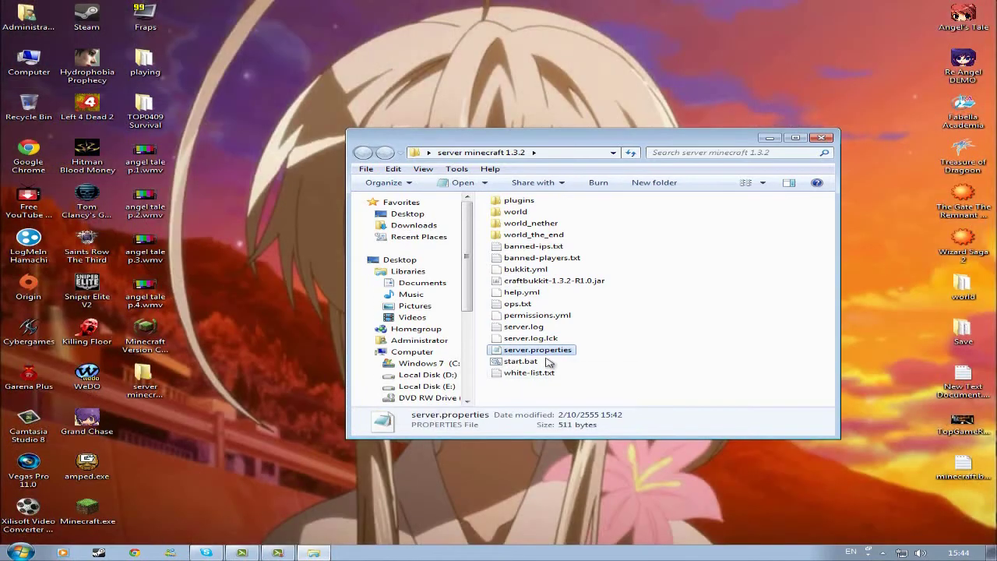
{"action": "double_click", "coordinate": [543, 351]}
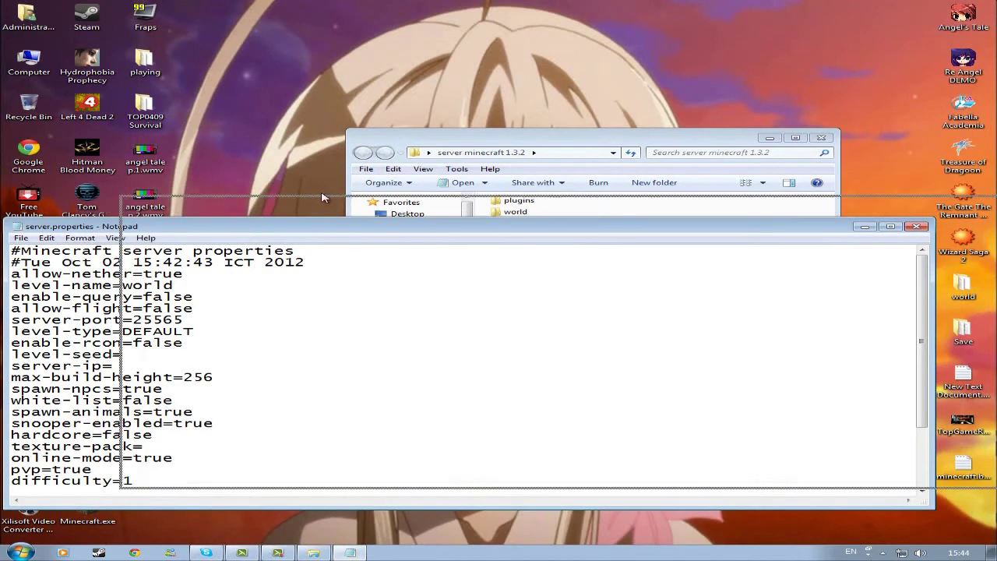
{"action": "left_click_drag", "start_coordinate": [172, 228], "coordinate": [382, 174]}
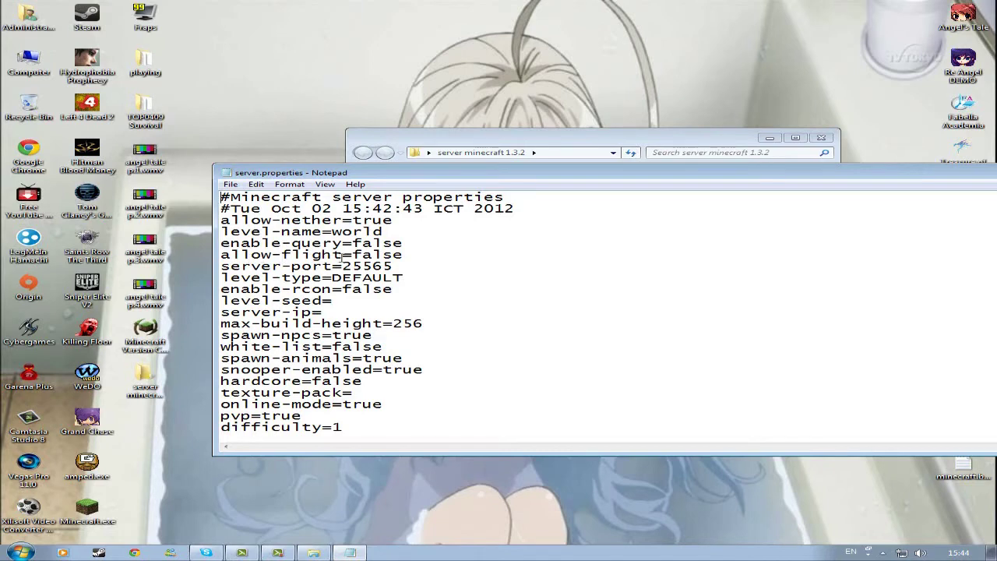
Examine the allow-flight, server-port, white-list and hardcore settings in server.properties
{"action": "left_click_drag", "start_coordinate": [412, 258], "coordinate": [352, 258]}
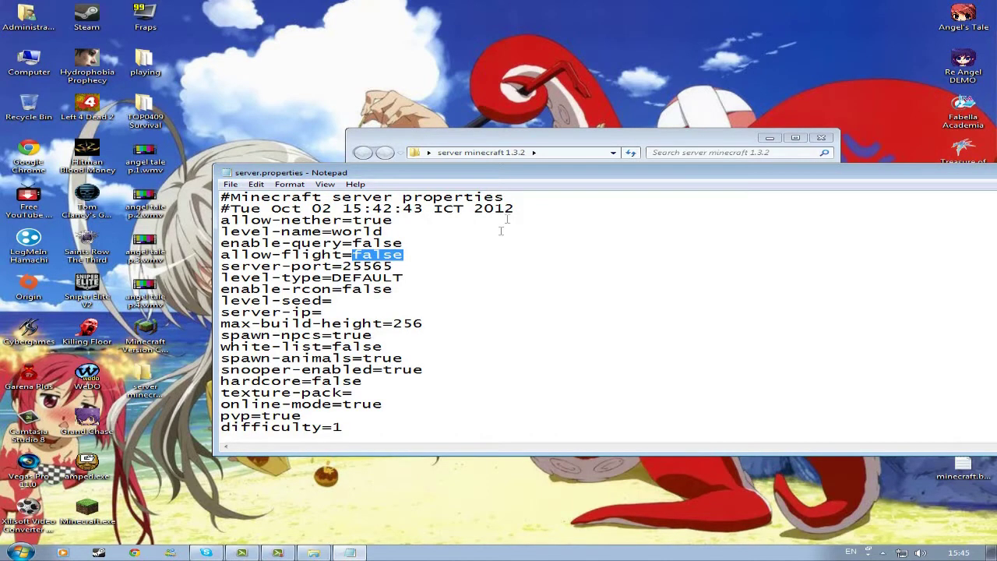
{"action": "left_click_drag", "start_coordinate": [477, 172], "coordinate": [359, 169]}
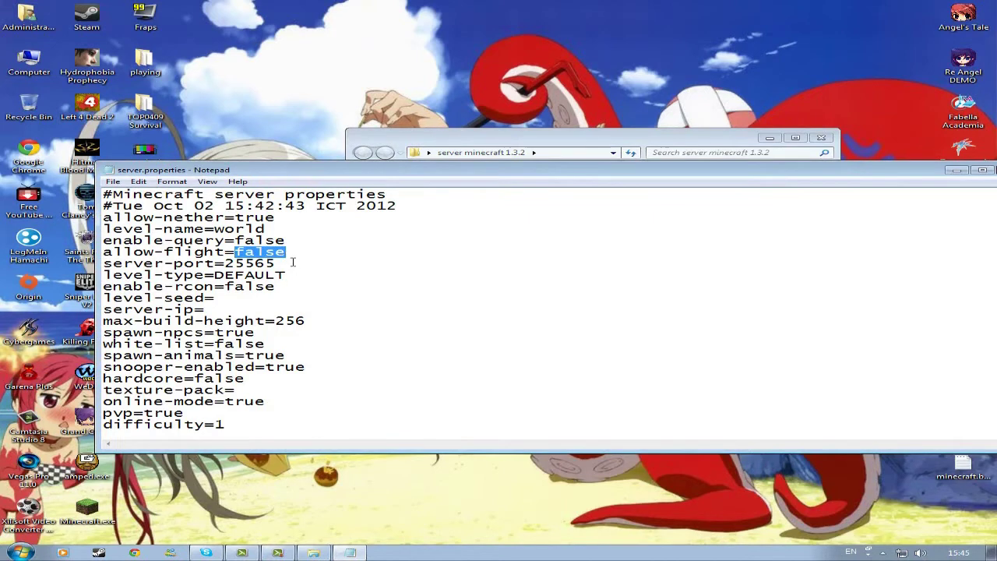
{"action": "left_click", "coordinate": [294, 263]}
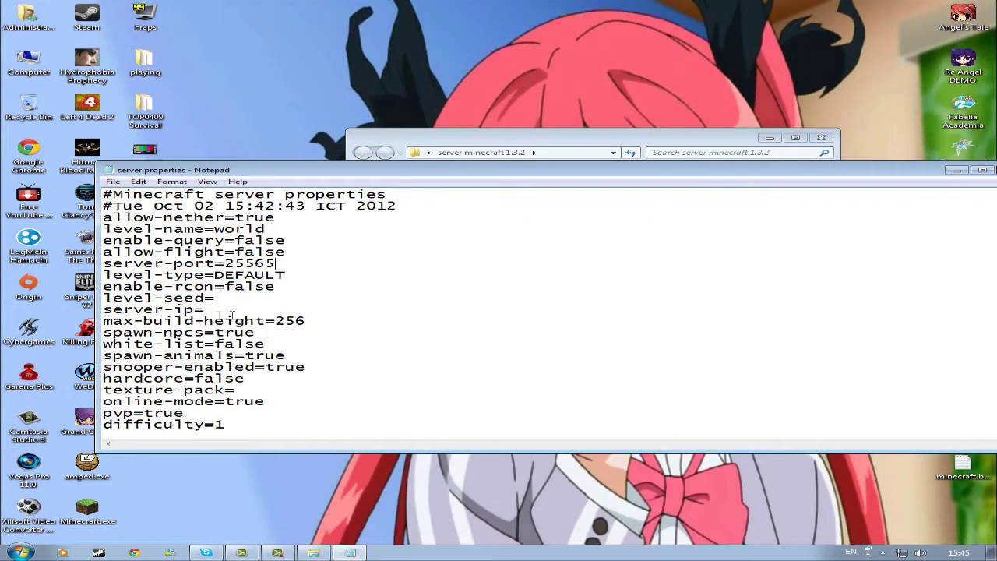
{"action": "left_click_drag", "start_coordinate": [915, 173], "coordinate": [764, 140]}
{"action": "left_click_drag", "start_coordinate": [927, 243], "coordinate": [913, 271]}
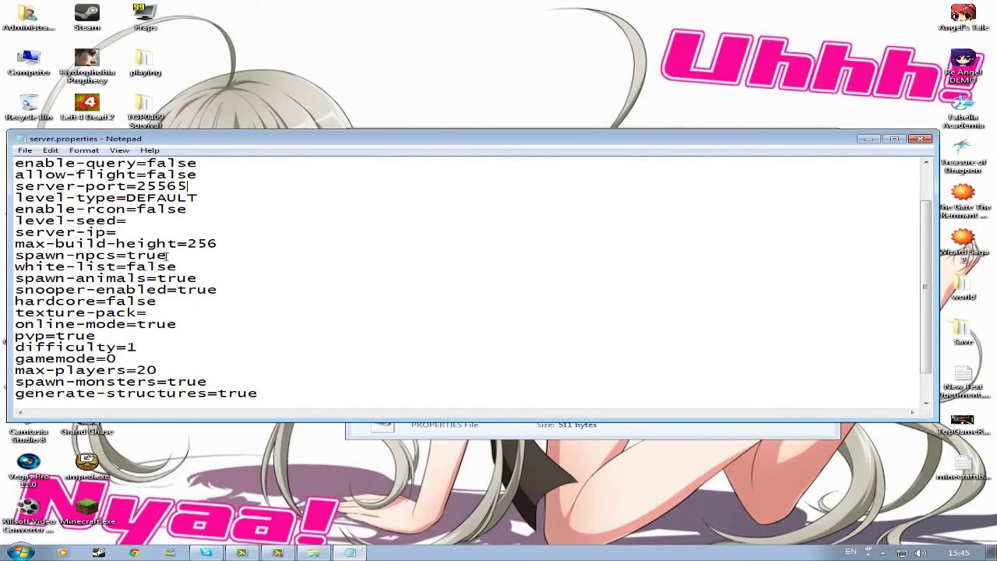
{"action": "left_click_drag", "start_coordinate": [127, 267], "coordinate": [179, 266]}
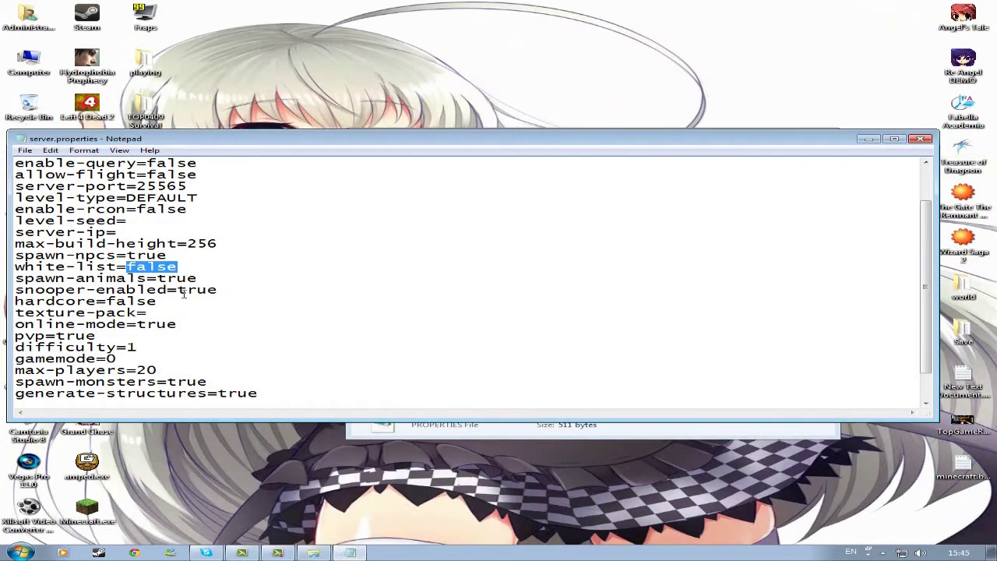
{"action": "left_click_drag", "start_coordinate": [110, 301], "coordinate": [164, 306]}
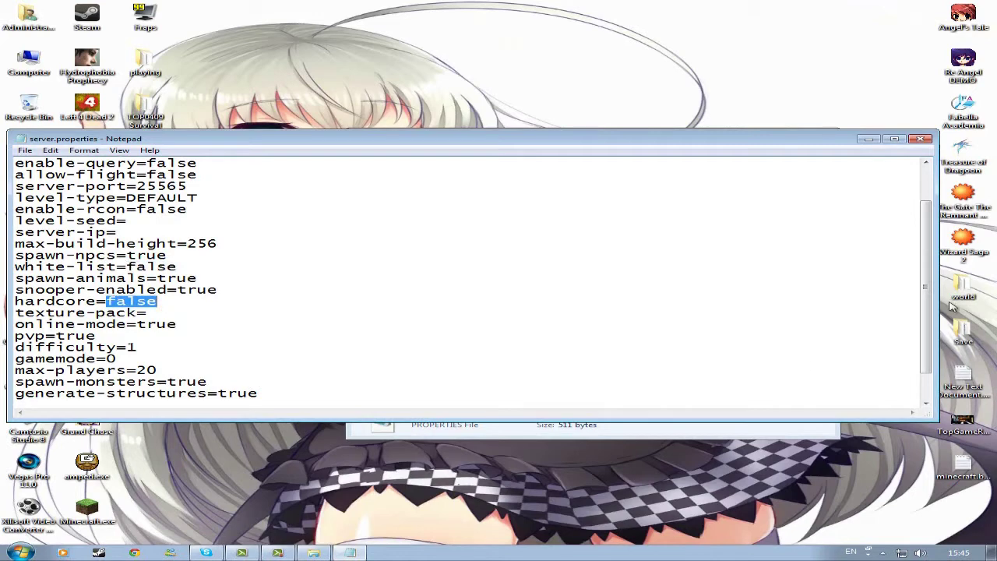
{"action": "left_click_drag", "start_coordinate": [925, 306], "coordinate": [925, 321]}
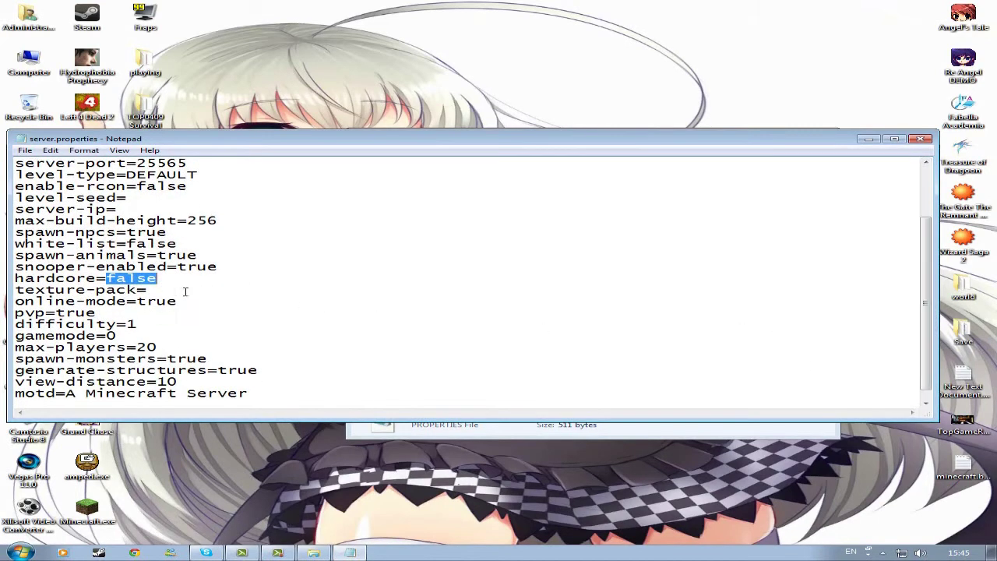
Set online-mode to false in server.properties
{"action": "left_click_drag", "start_coordinate": [138, 301], "coordinate": [186, 303]}
{"action": "key", "text": "BackSpace"}
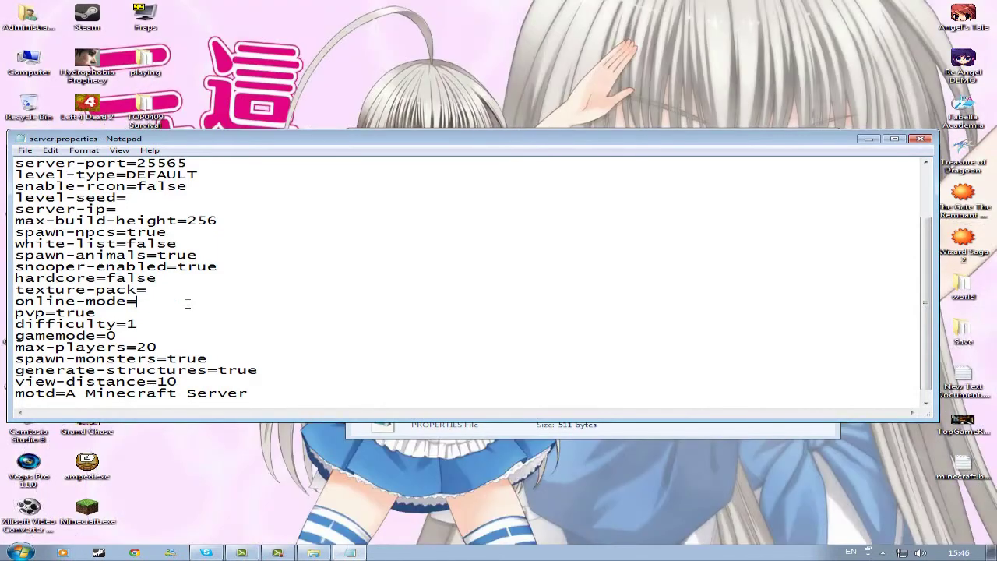
{"action": "type", "text": "false"}
Review the remaining server settings below online-mode, including max-players and view-distance
{"action": "left_click_drag", "start_coordinate": [927, 346], "coordinate": [930, 366]}
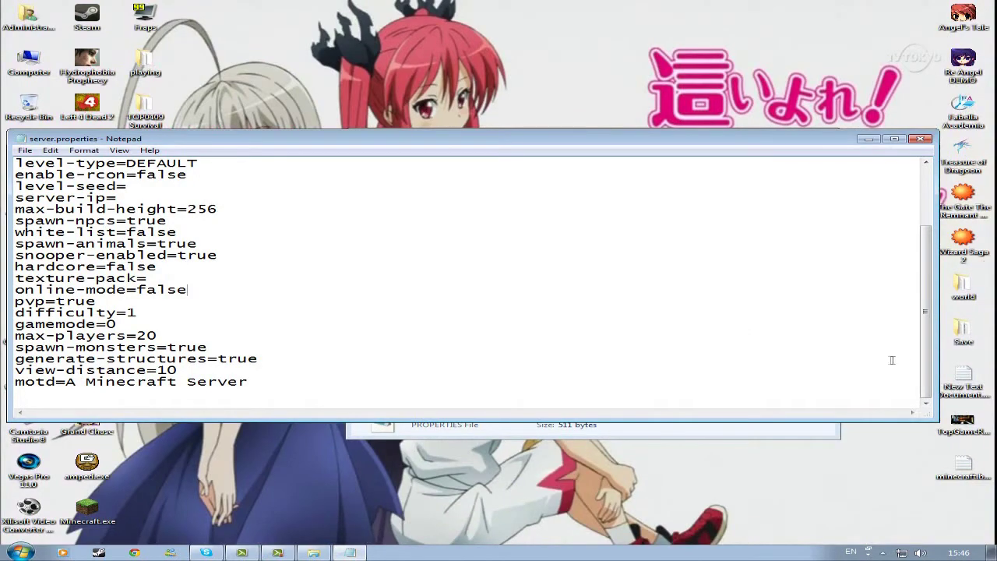
{"action": "left_click_drag", "start_coordinate": [925, 366], "coordinate": [894, 374]}
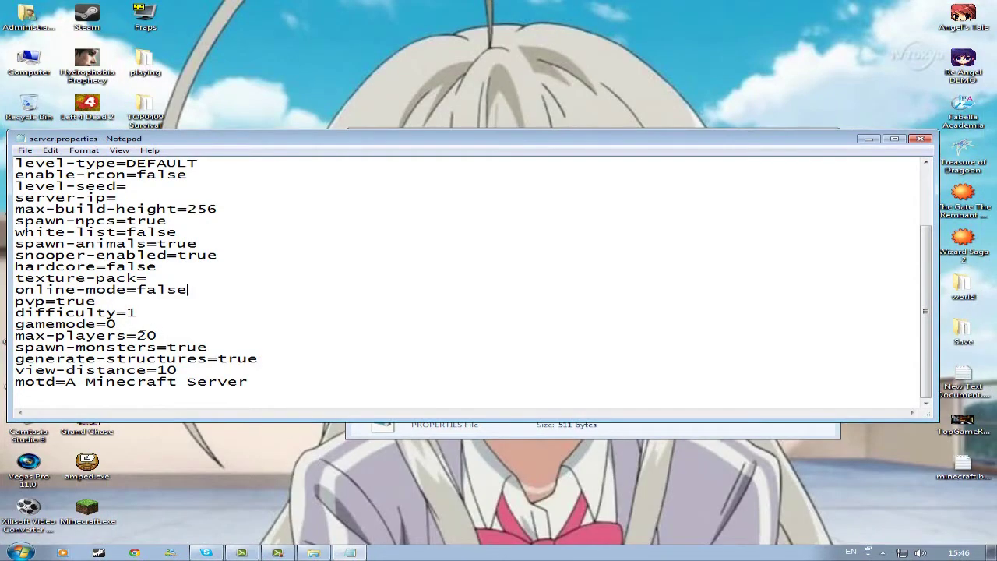
{"action": "left_click_drag", "start_coordinate": [136, 335], "coordinate": [158, 335]}
{"action": "left_click", "coordinate": [162, 335]}
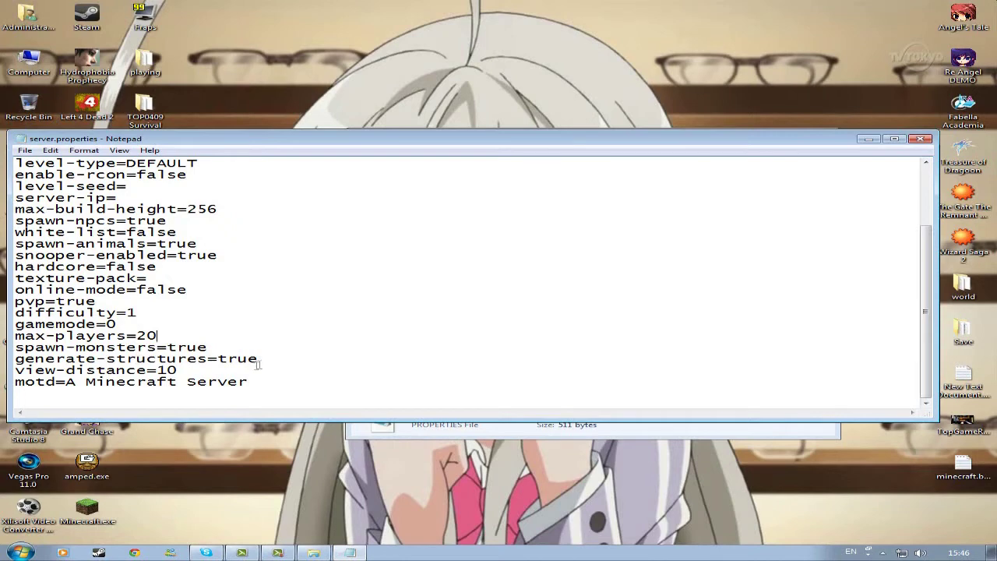
{"action": "double_click", "coordinate": [166, 370]}
{"action": "left_click", "coordinate": [178, 370]}
{"action": "left_click_drag", "start_coordinate": [925, 350], "coordinate": [785, 407]}
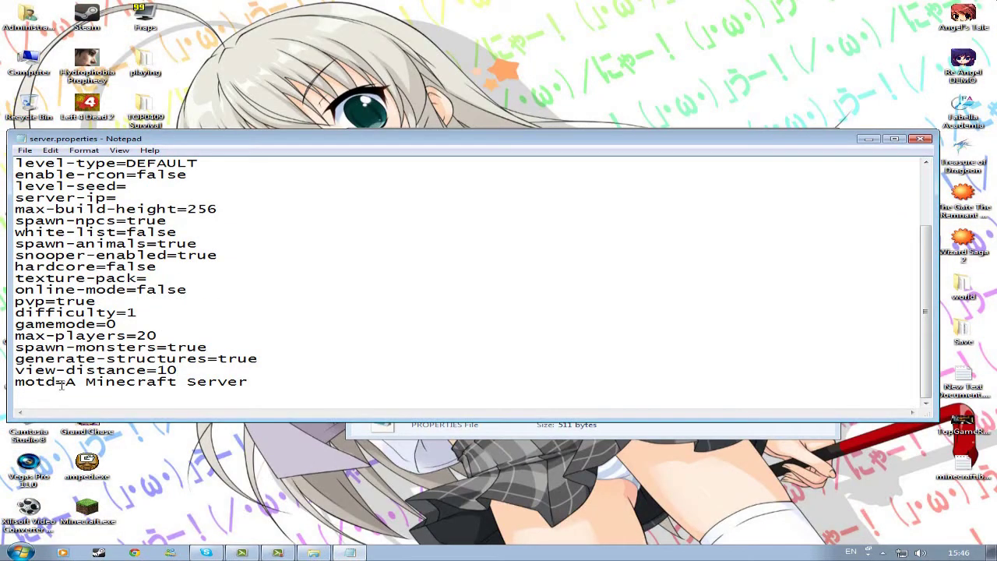
Set the motd to "TopGameReviews server", then save and close server.properties
{"action": "left_click_drag", "start_coordinate": [67, 381], "coordinate": [260, 393]}
{"action": "key", "text": "BackSpace"}
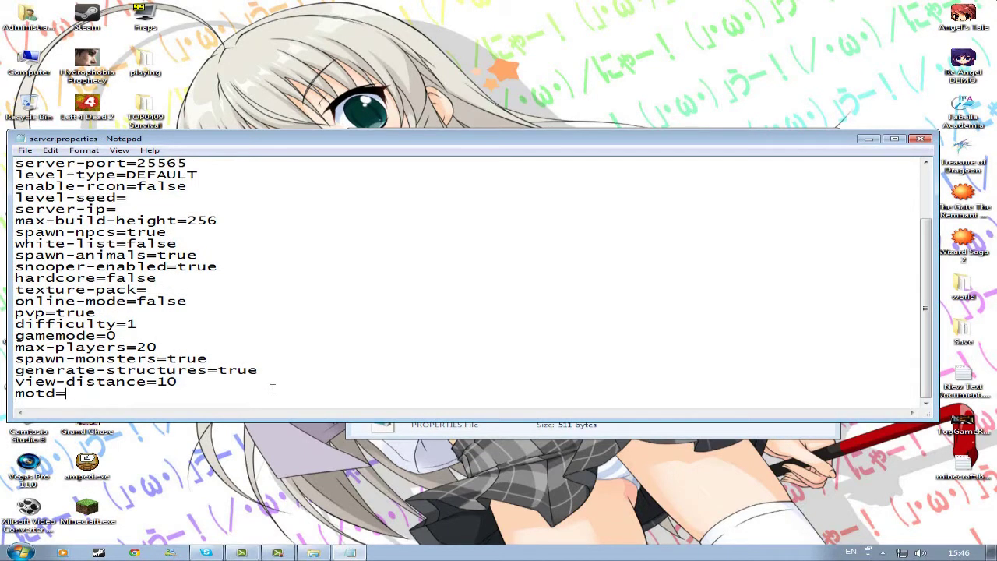
{"action": "type", "text": "TopGameReview"}
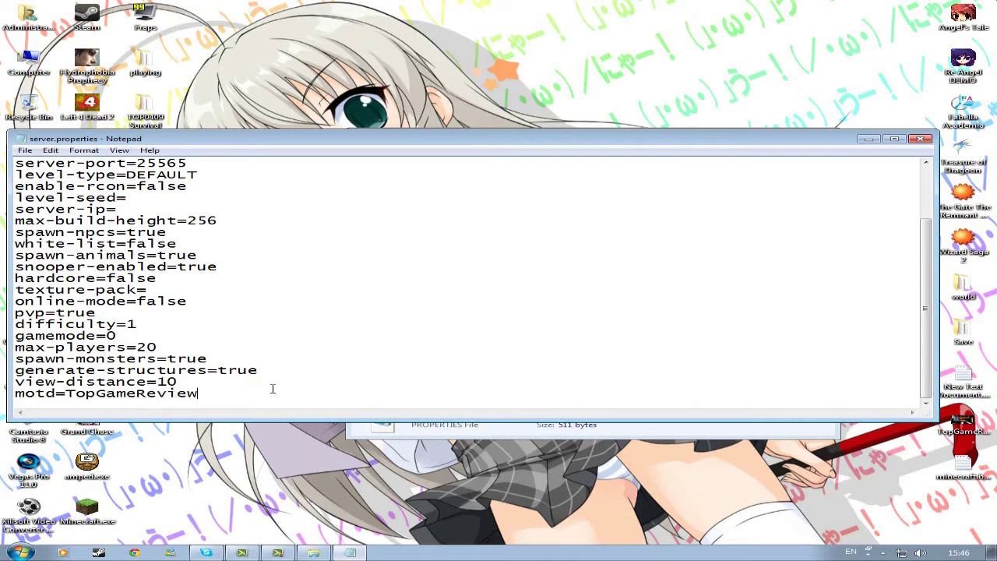
{"action": "type", "text": "s server"}
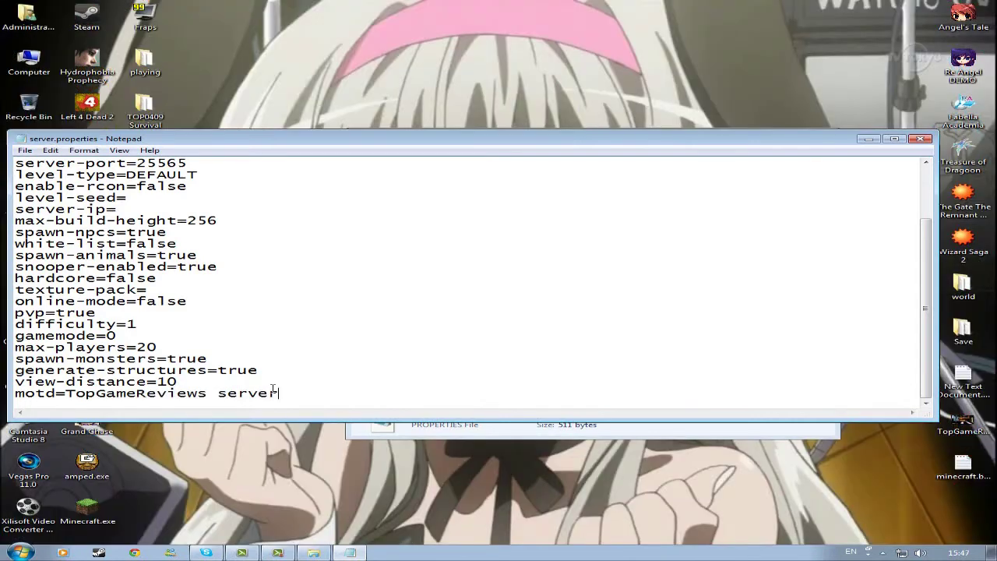
{"action": "left_click_drag", "start_coordinate": [929, 309], "coordinate": [941, 243]}
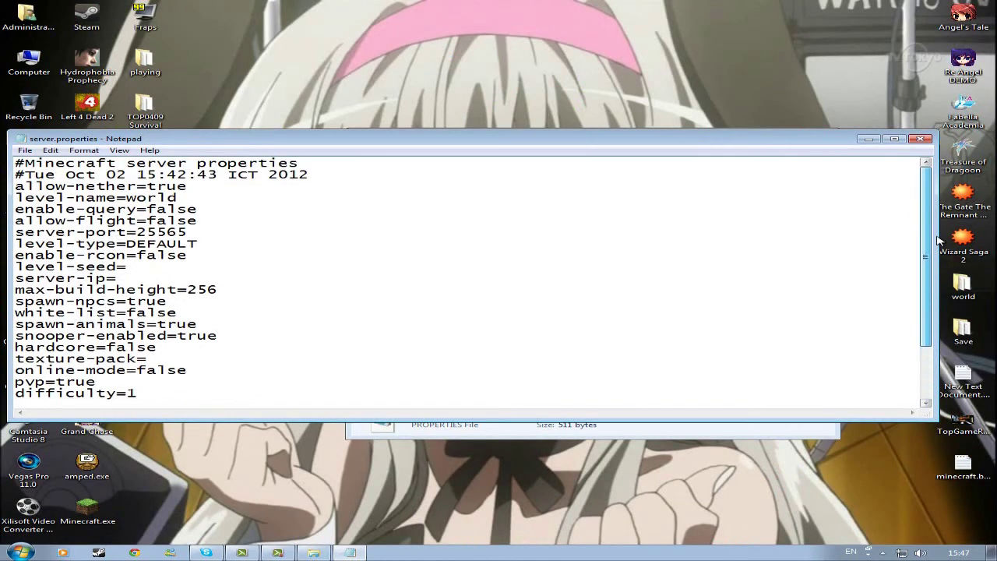
{"action": "left_click", "coordinate": [25, 149]}
{"action": "left_click", "coordinate": [42, 187]}
{"action": "left_click", "coordinate": [923, 139]}
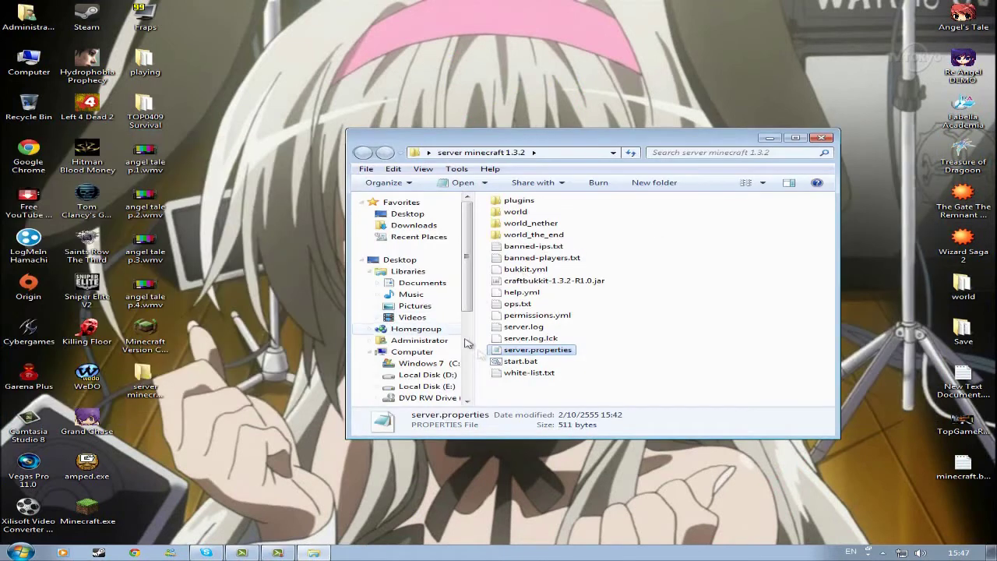
Run start.bat to test the server launch, and close its console window
{"action": "left_click", "coordinate": [531, 363]}
{"action": "double_click", "coordinate": [531, 363]}
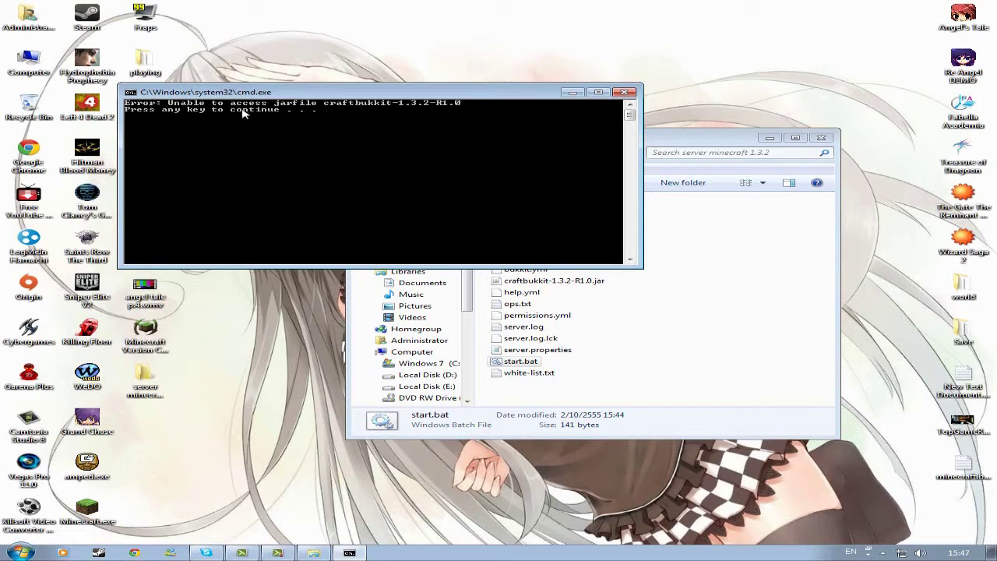
{"action": "left_click", "coordinate": [624, 92]}
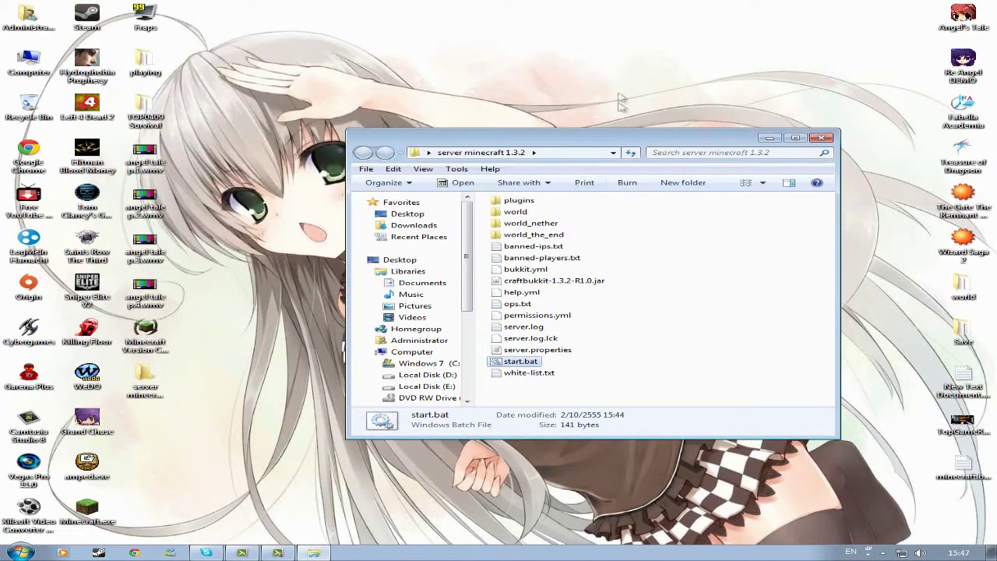
Open start.bat for editing, check the Java path in the launch line and close the file
{"action": "right_click", "coordinate": [511, 363]}
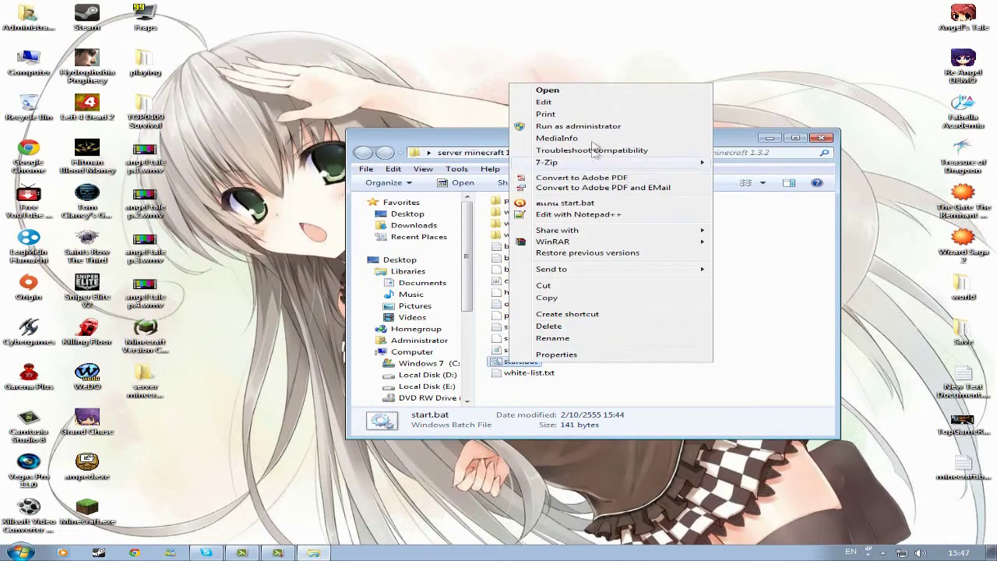
{"action": "left_click", "coordinate": [590, 111]}
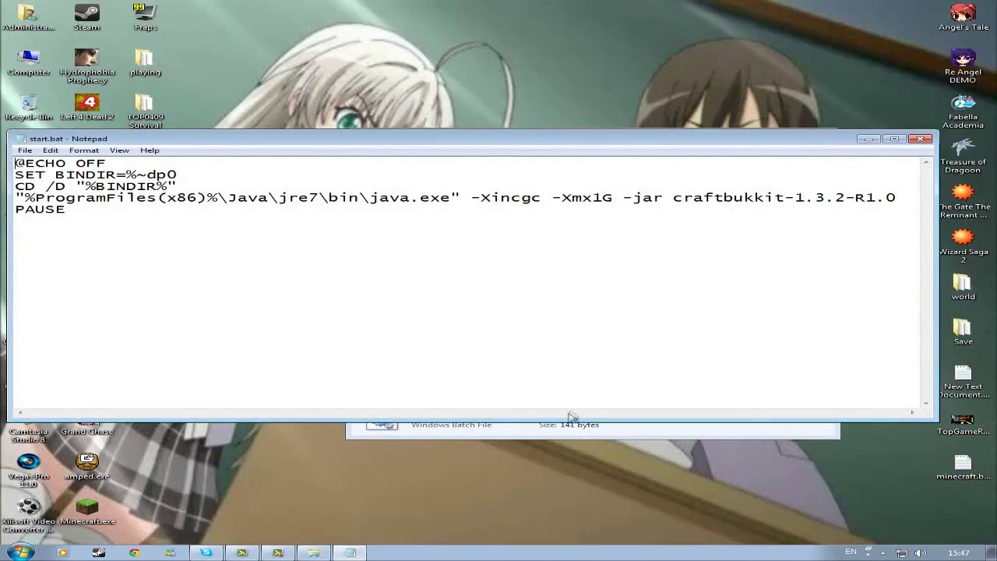
{"action": "left_click_drag", "start_coordinate": [147, 198], "coordinate": [356, 198]}
{"action": "left_click", "coordinate": [343, 221]}
{"action": "left_click", "coordinate": [922, 141]}
Launch the CraftBukkit jar directly, run start.bat again and dismiss its console
{"action": "left_click", "coordinate": [550, 282]}
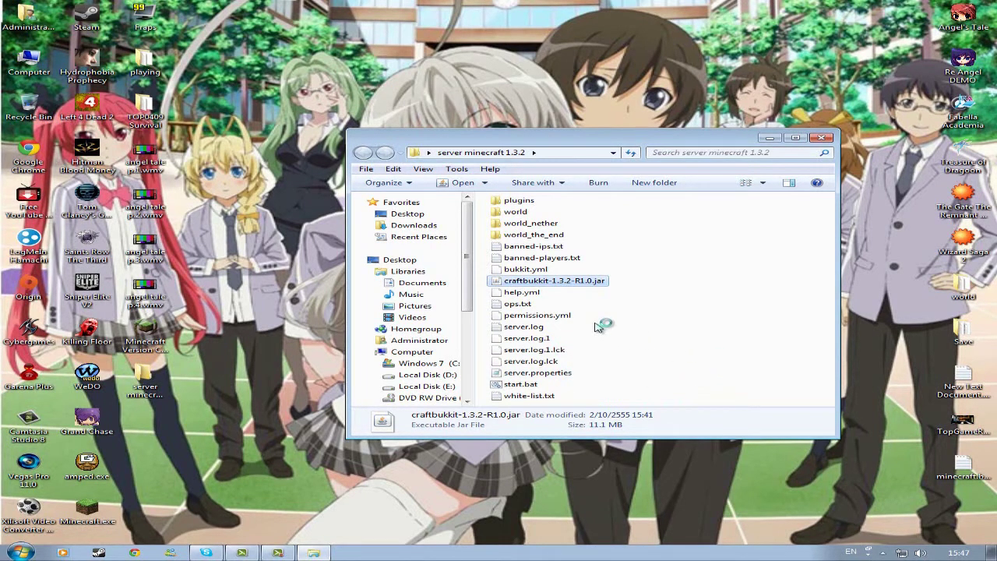
{"action": "left_click", "coordinate": [509, 384]}
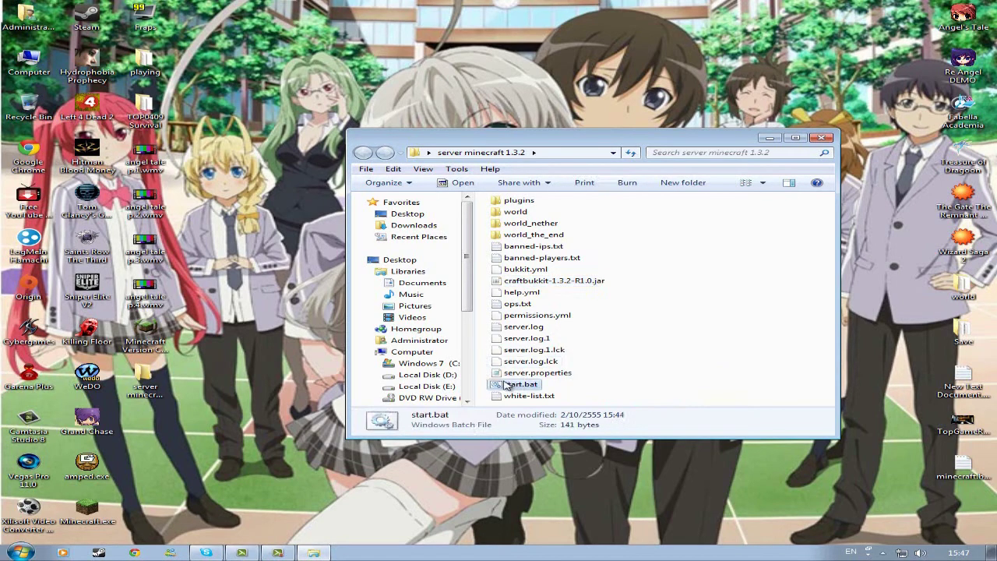
{"action": "double_click", "coordinate": [509, 385]}
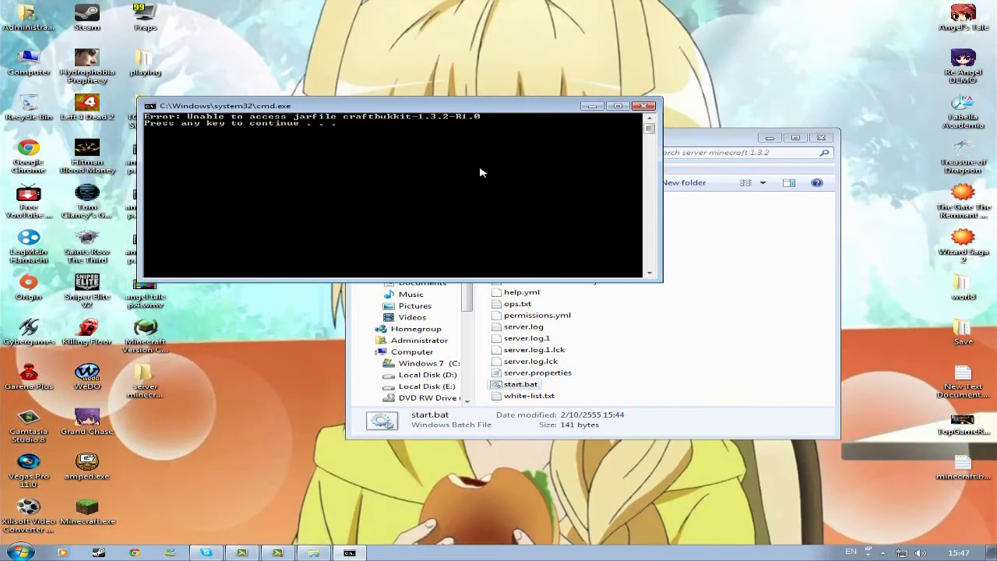
{"action": "key", "text": "Return"}
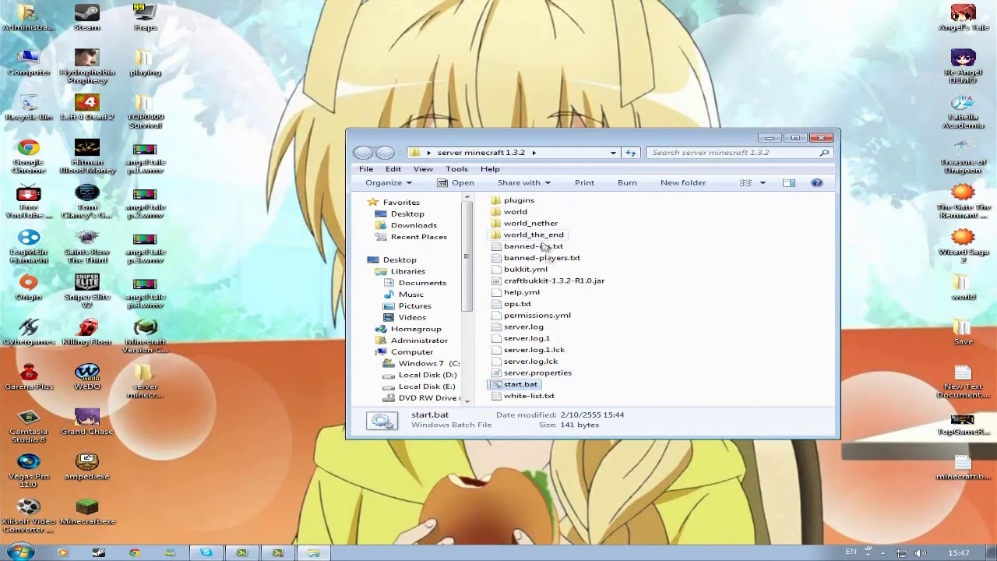
Check the full file name of the CraftBukkit jar, including its extension, in rename mode without renaming it
{"action": "double_click", "coordinate": [584, 280]}
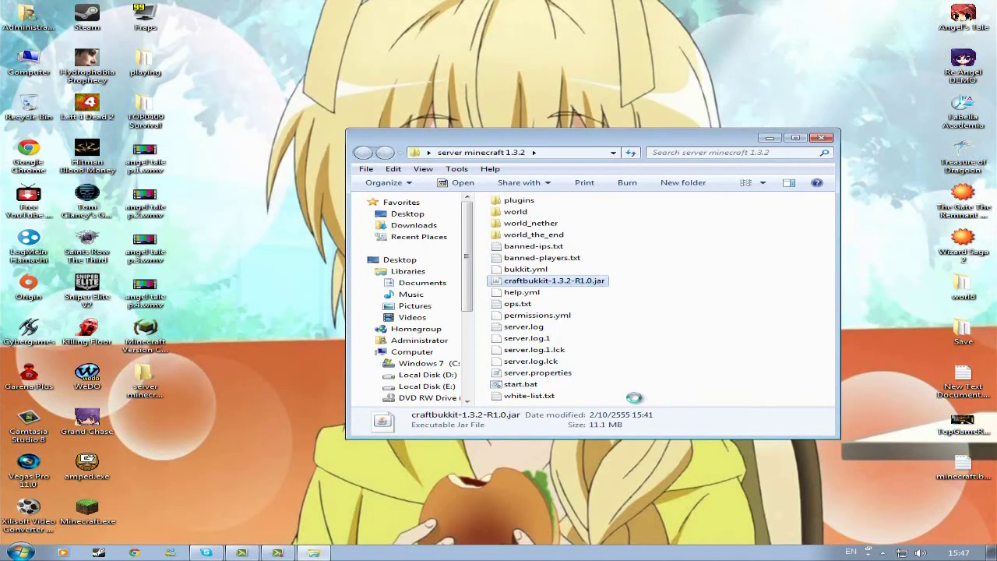
{"action": "key", "text": "Menu"}
{"action": "left_click", "coordinate": [645, 472]}
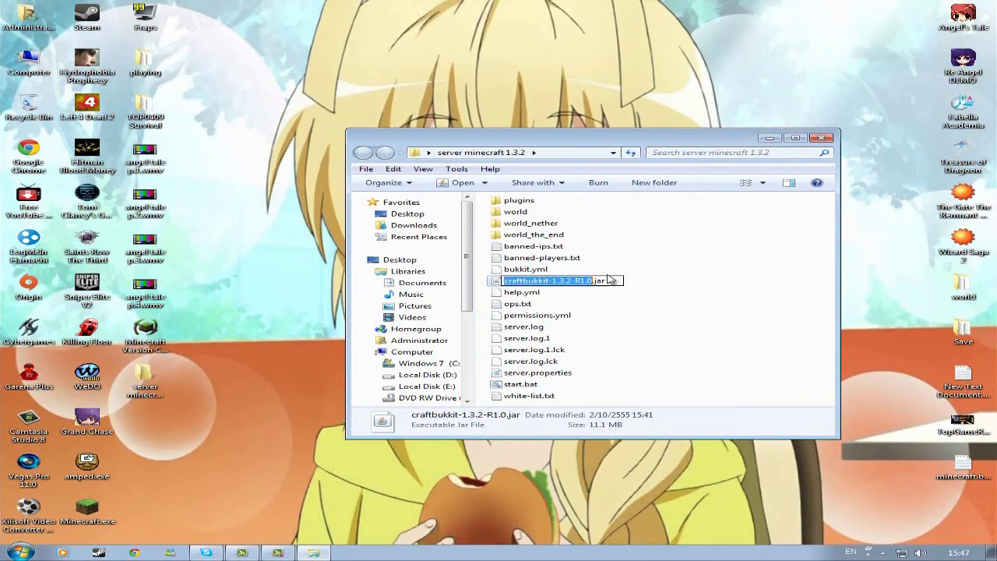
{"action": "key", "text": "ctrl+a"}
{"action": "key", "text": "Return"}
Edit start.bat so the jar name in the launch line ends in .jar, then save and close the file
{"action": "left_click", "coordinate": [520, 384]}
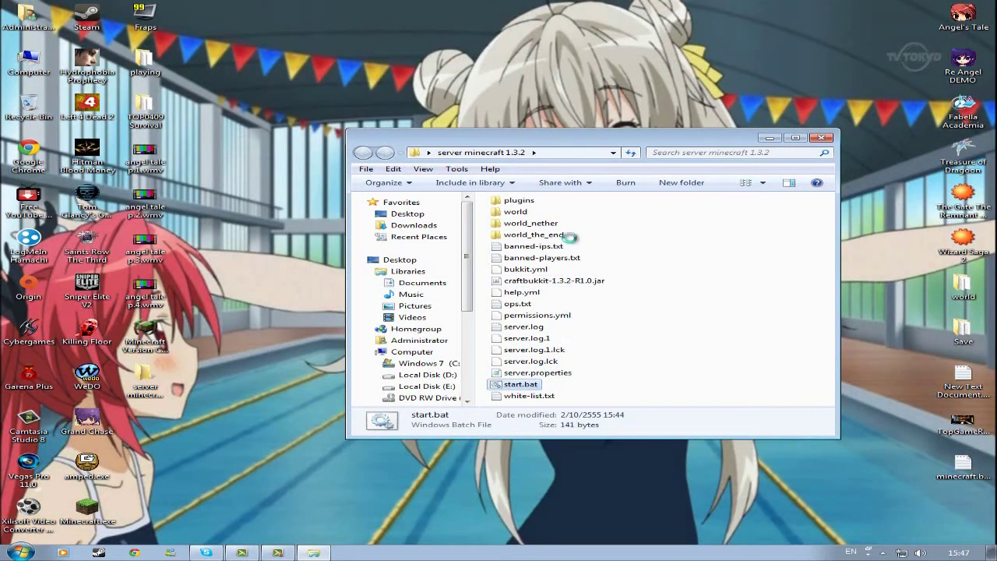
{"action": "key", "text": "Menu"}
{"action": "left_click", "coordinate": [584, 126]}
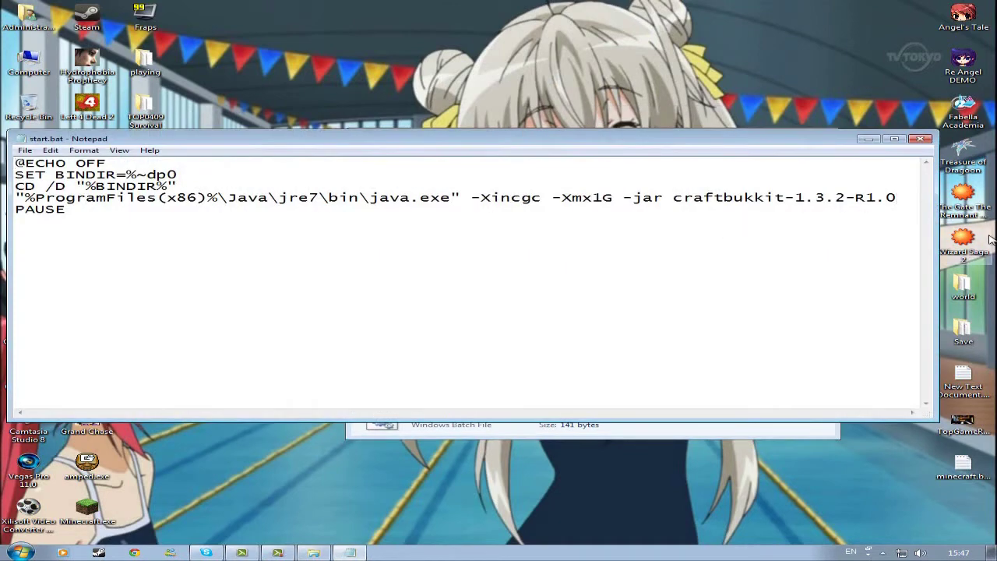
{"action": "type", "text": "ar"}
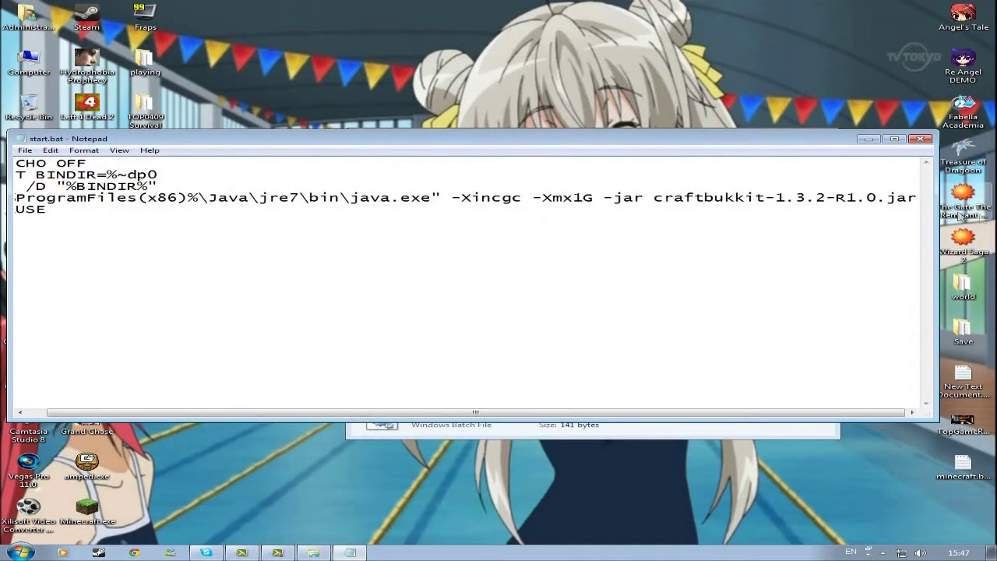
{"action": "left_click", "coordinate": [26, 150]}
{"action": "left_click", "coordinate": [61, 188]}
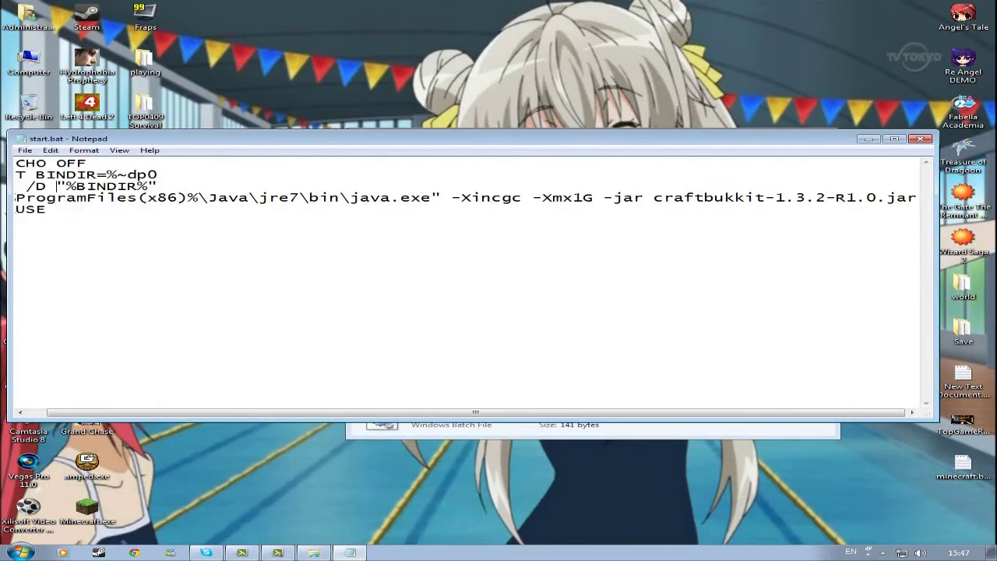
{"action": "left_click", "coordinate": [921, 138]}
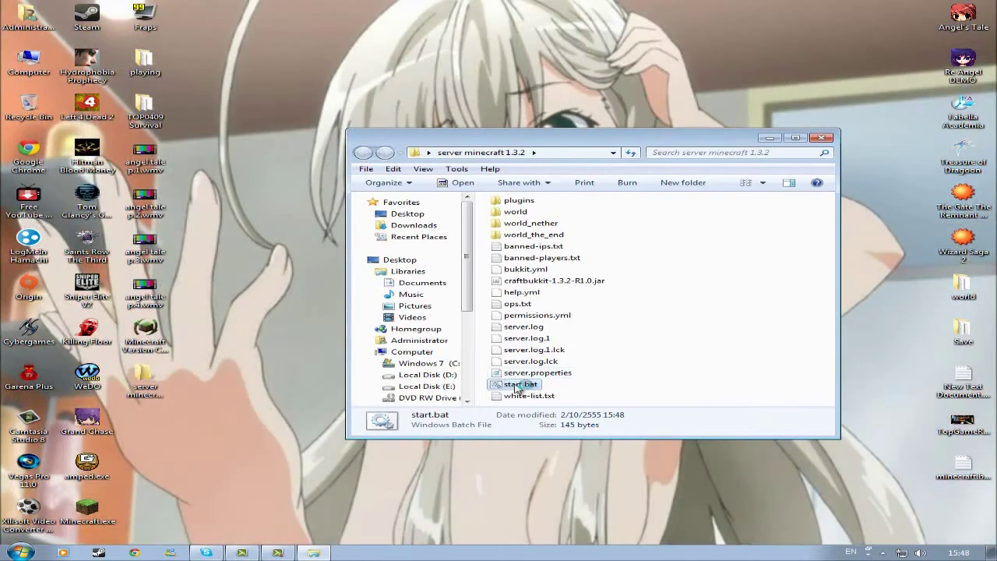
Run start.bat to test the edited launch line and close its console
{"action": "double_click", "coordinate": [516, 384]}
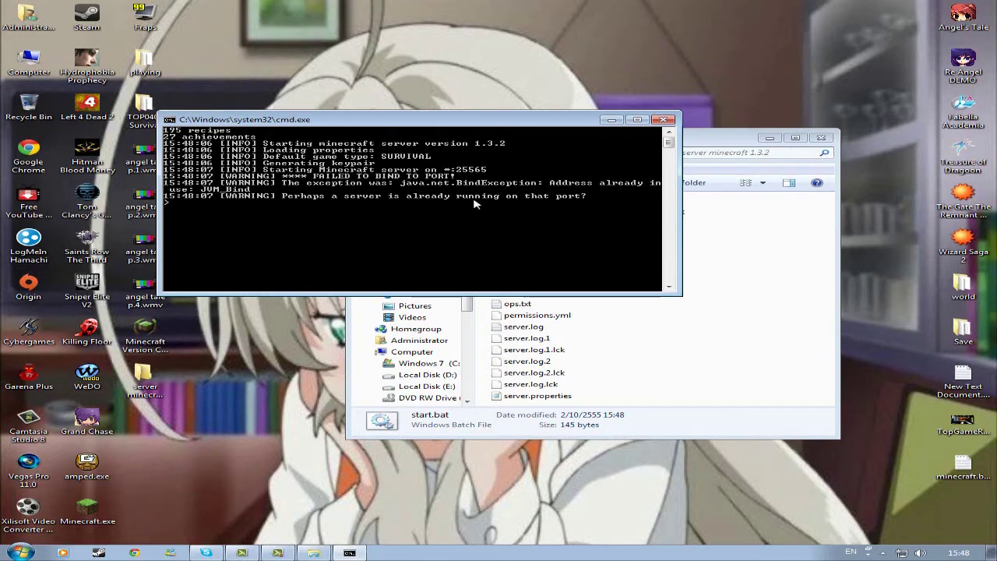
{"action": "left_click", "coordinate": [663, 119]}
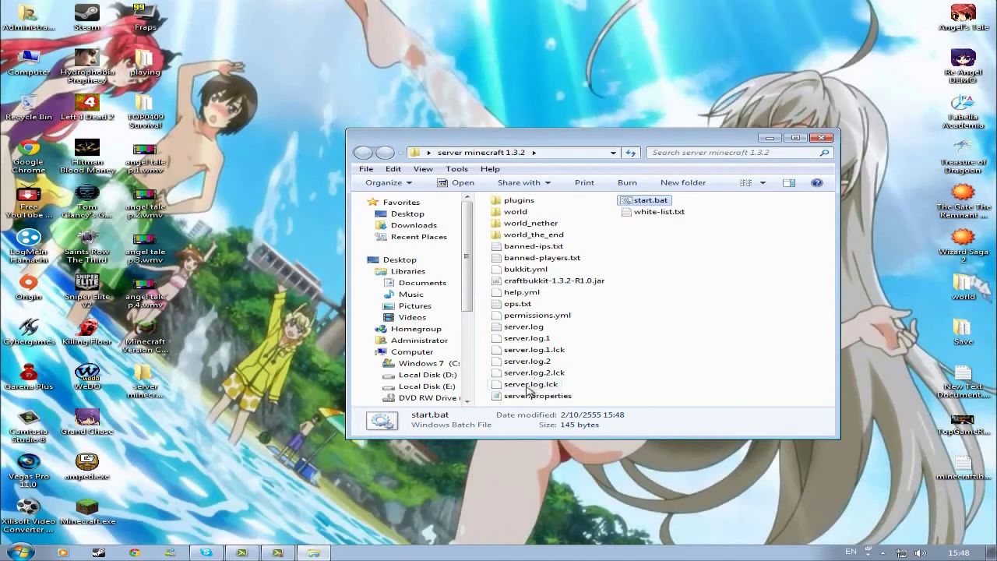
Open server.properties for editing and launch LogMeIn Hamachi to look up this computer's Hamachi IP address
{"action": "left_click", "coordinate": [539, 396]}
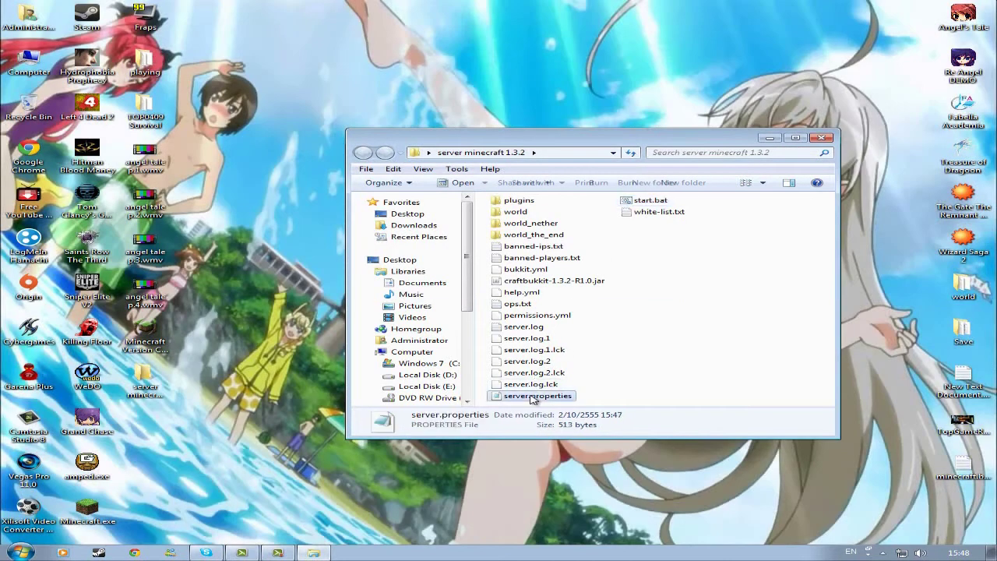
{"action": "double_click", "coordinate": [546, 395]}
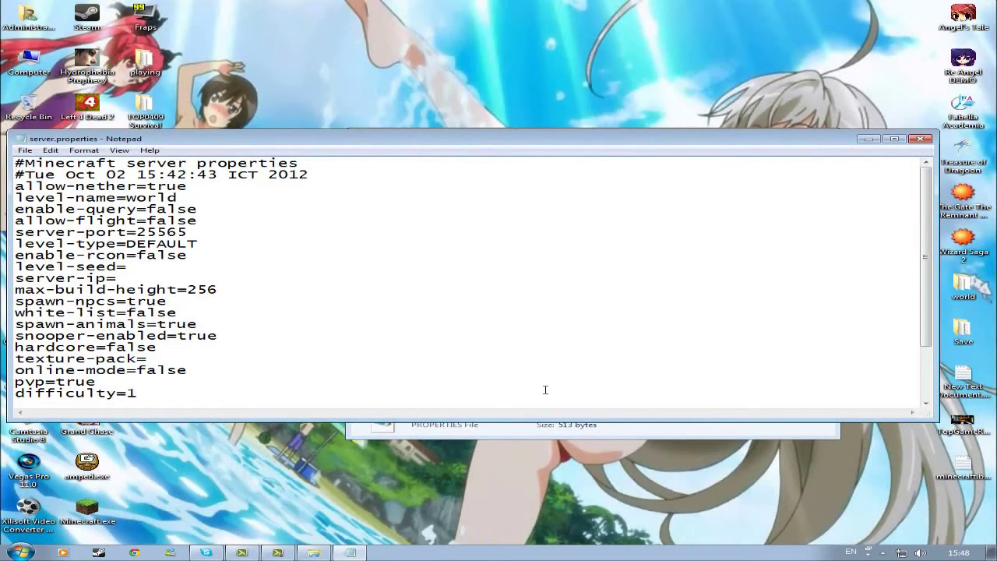
{"action": "left_click", "coordinate": [869, 552]}
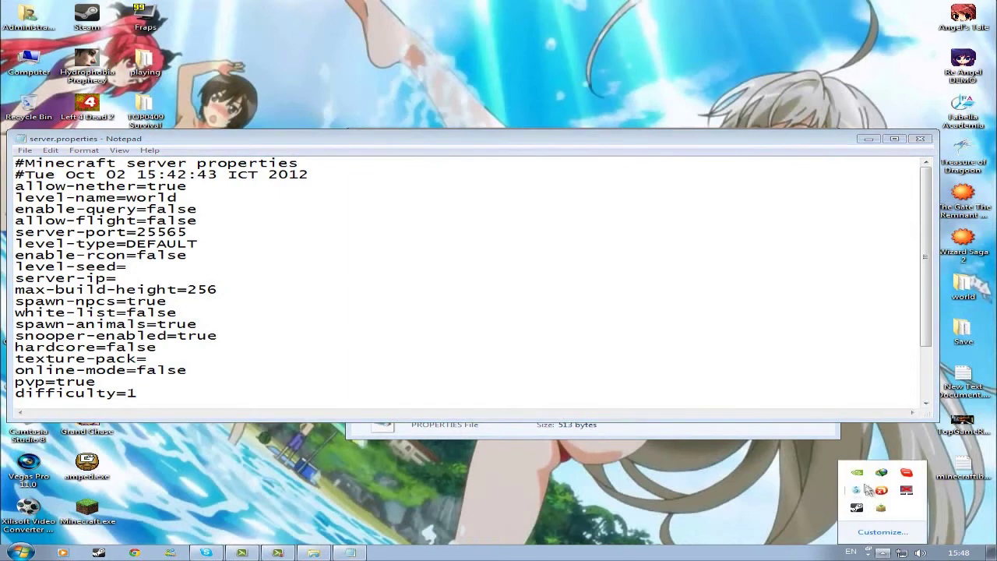
{"action": "left_click", "coordinate": [19, 553]}
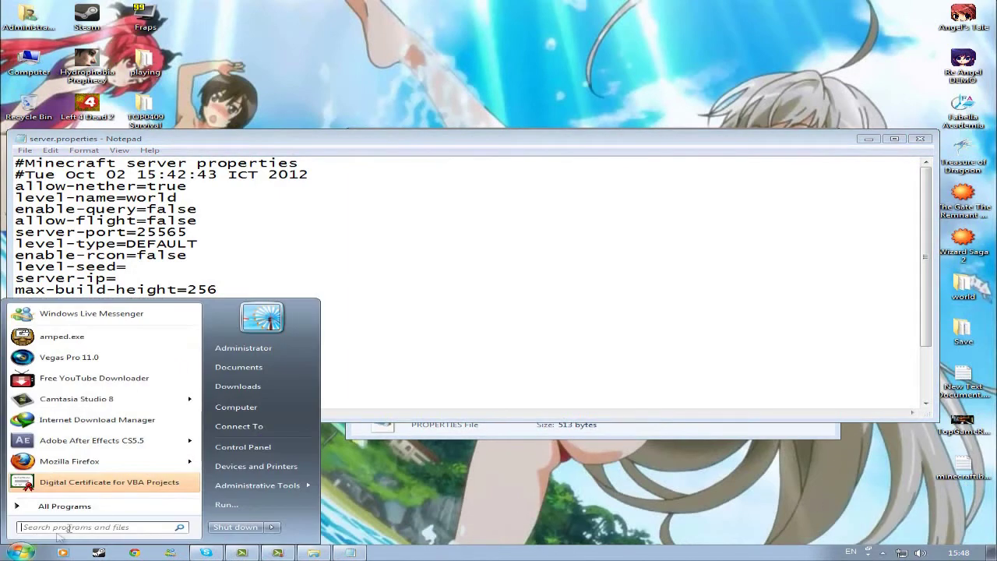
{"action": "type", "text": "hama"}
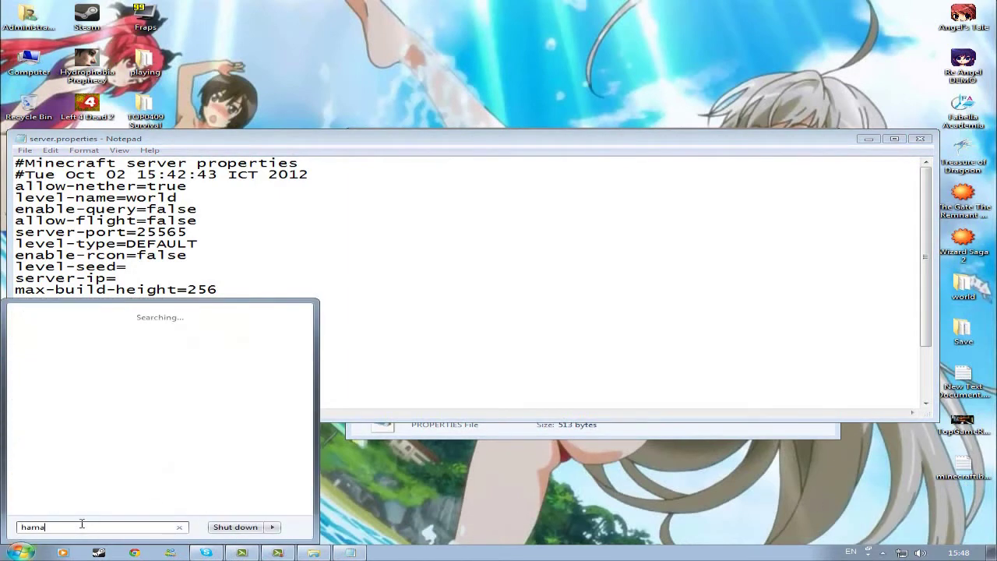
{"action": "type", "text": "ch"}
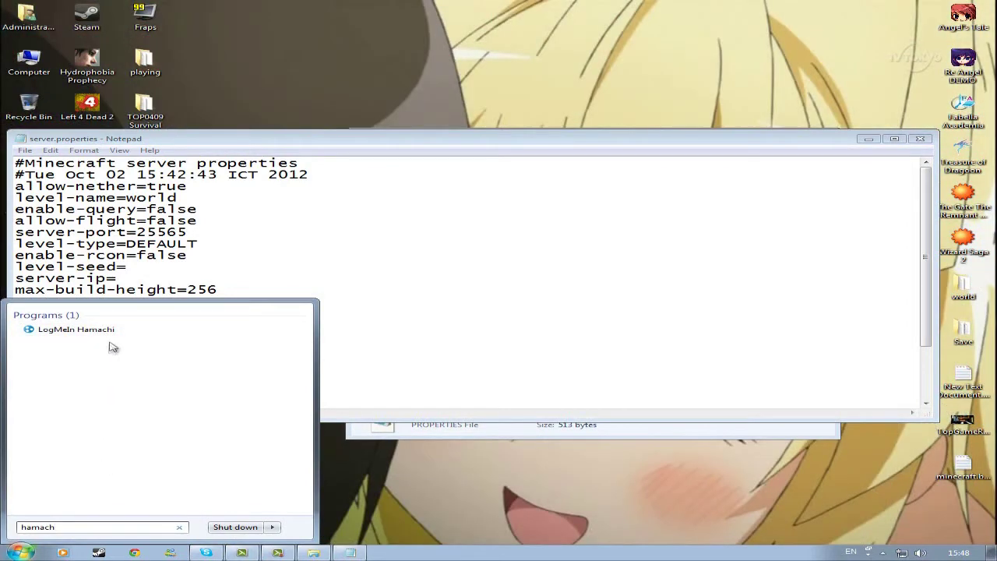
{"action": "left_click", "coordinate": [109, 330]}
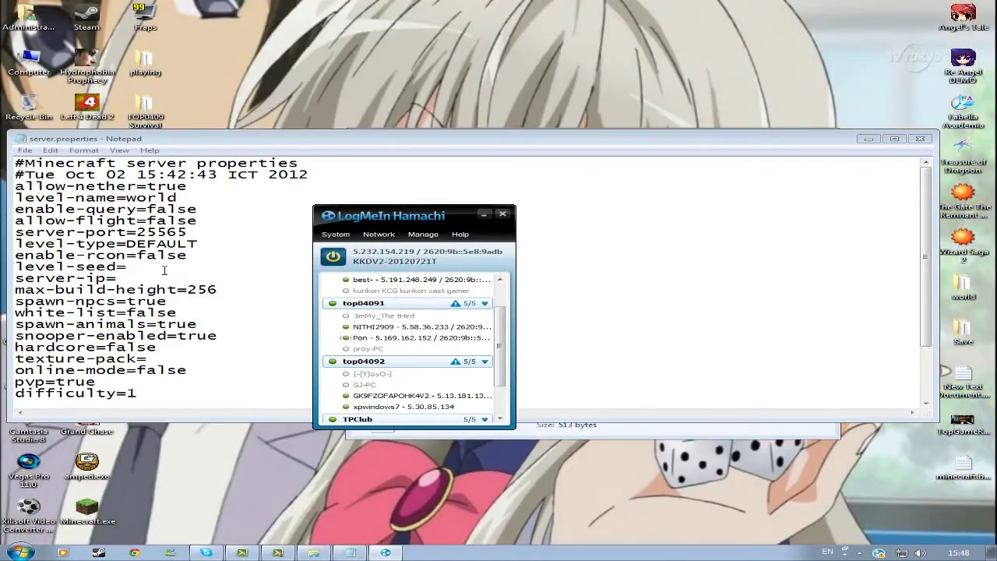
Set server-ip to 5.232.154.219 in server.properties, save and close the file, and close the Hamachi window
{"action": "left_click", "coordinate": [155, 275]}
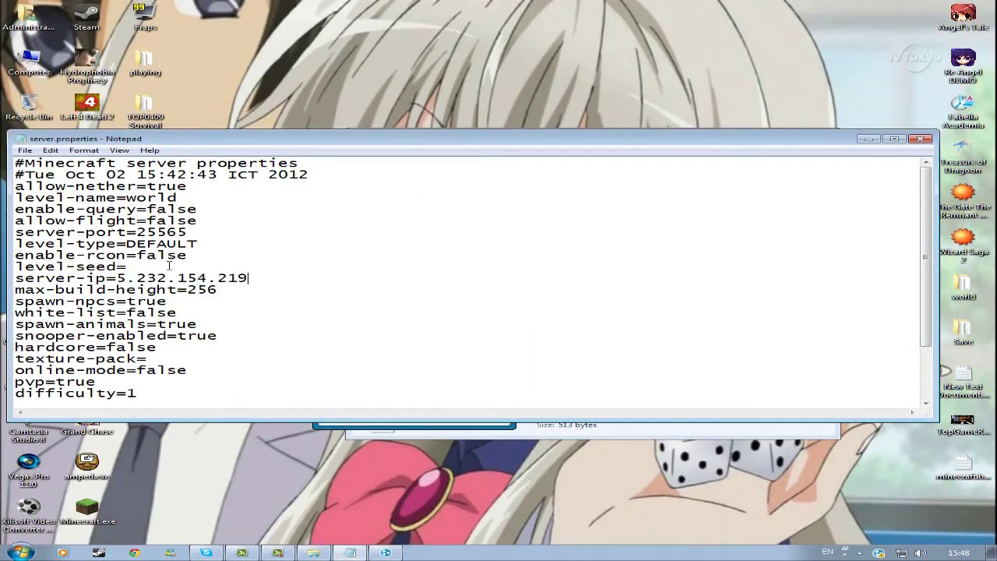
{"action": "left_click", "coordinate": [25, 149]}
{"action": "left_click", "coordinate": [46, 184]}
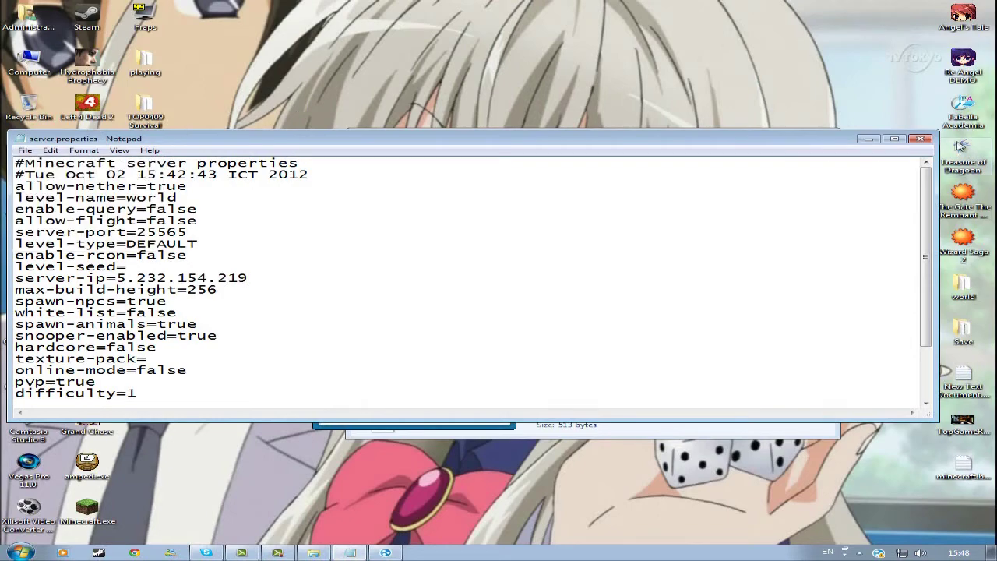
{"action": "left_click", "coordinate": [921, 138]}
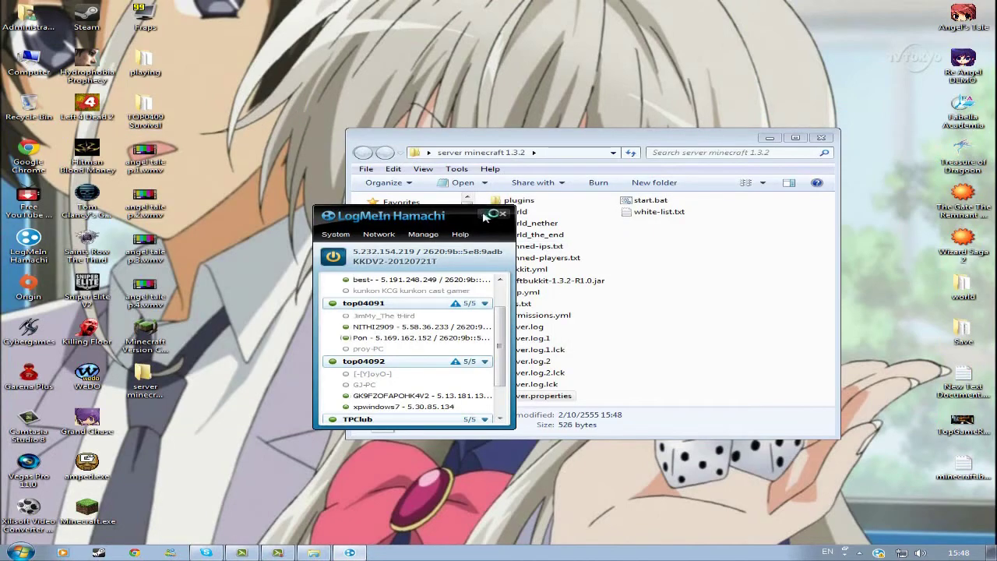
{"action": "left_click", "coordinate": [501, 213]}
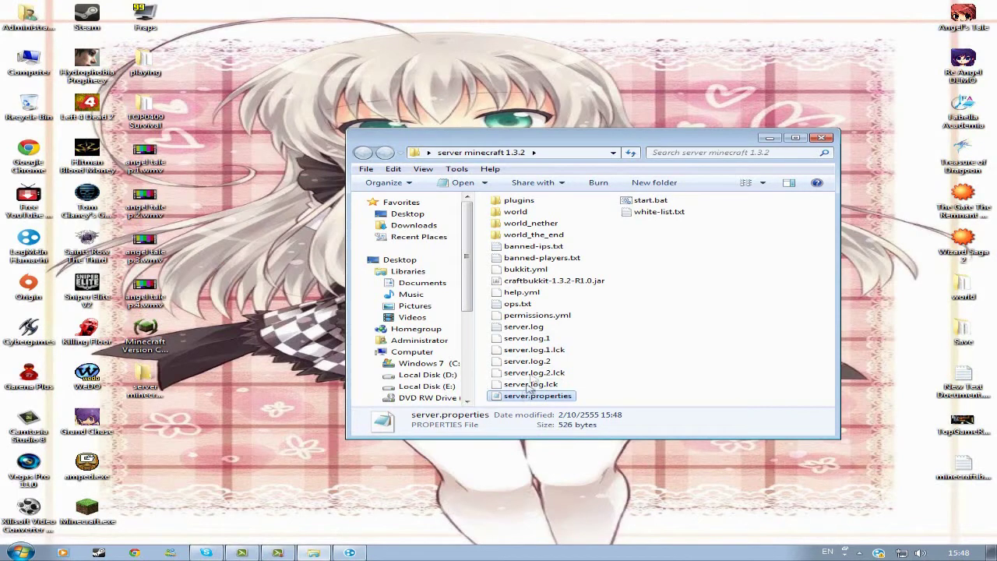
Start the server with start.bat, minimize the server folder window and move the console toward the middle of the desktop
{"action": "left_click", "coordinate": [649, 201]}
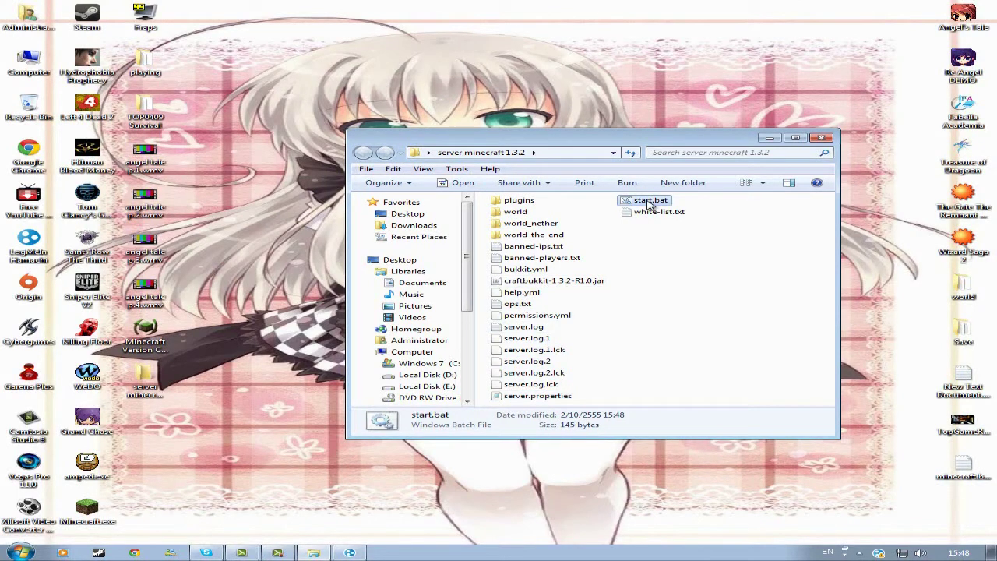
{"action": "double_click", "coordinate": [649, 202]}
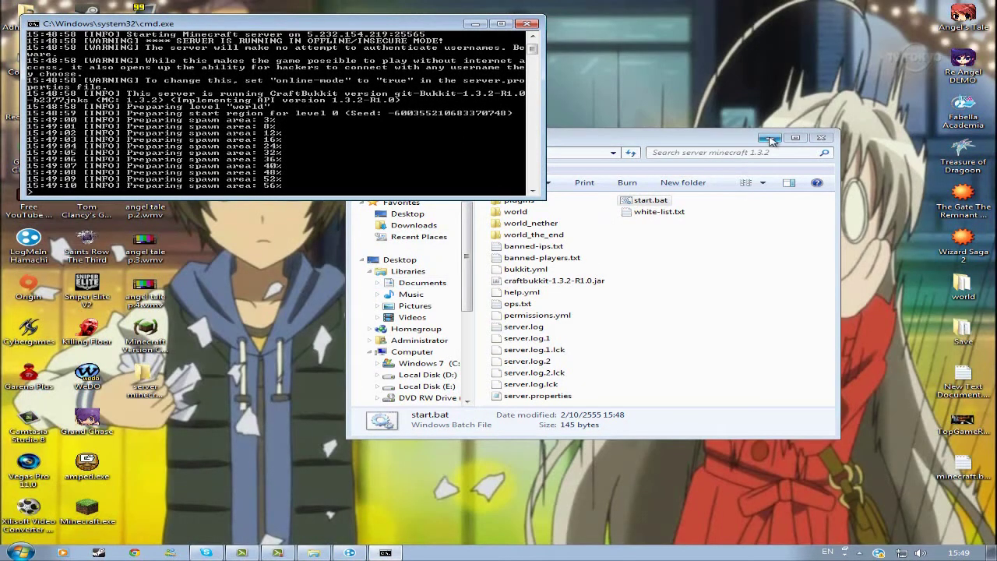
{"action": "left_click", "coordinate": [770, 137]}
{"action": "left_click_drag", "start_coordinate": [374, 24], "coordinate": [665, 35]}
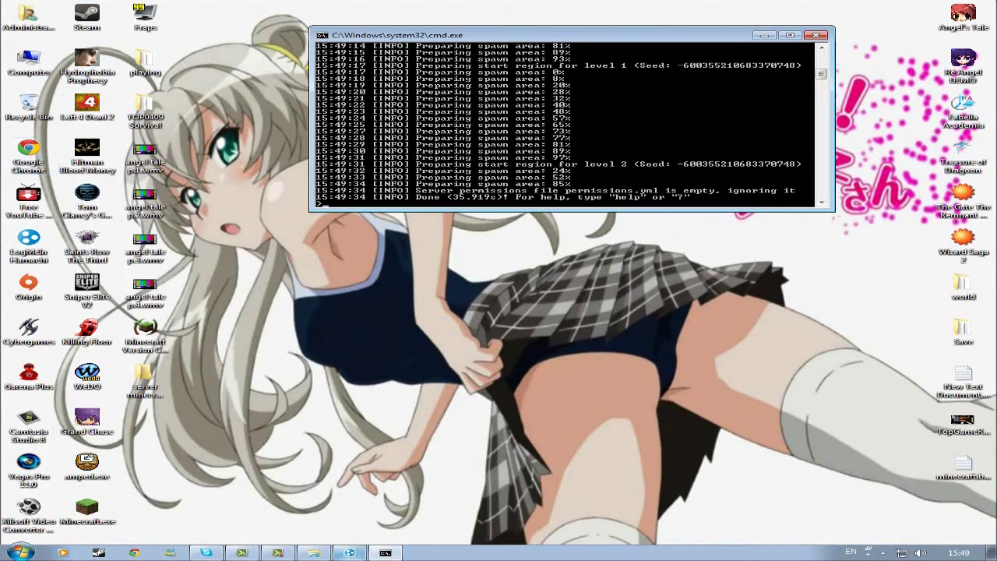
Review the Hamachi network list and the server folder beside the running server console, minimizing each window again
{"action": "left_click", "coordinate": [350, 553]}
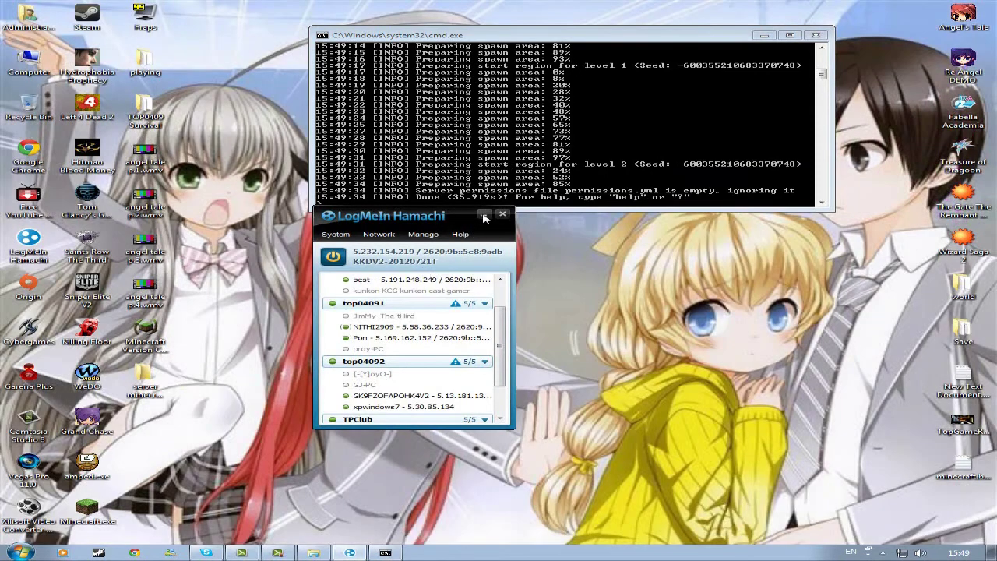
{"action": "left_click", "coordinate": [482, 216]}
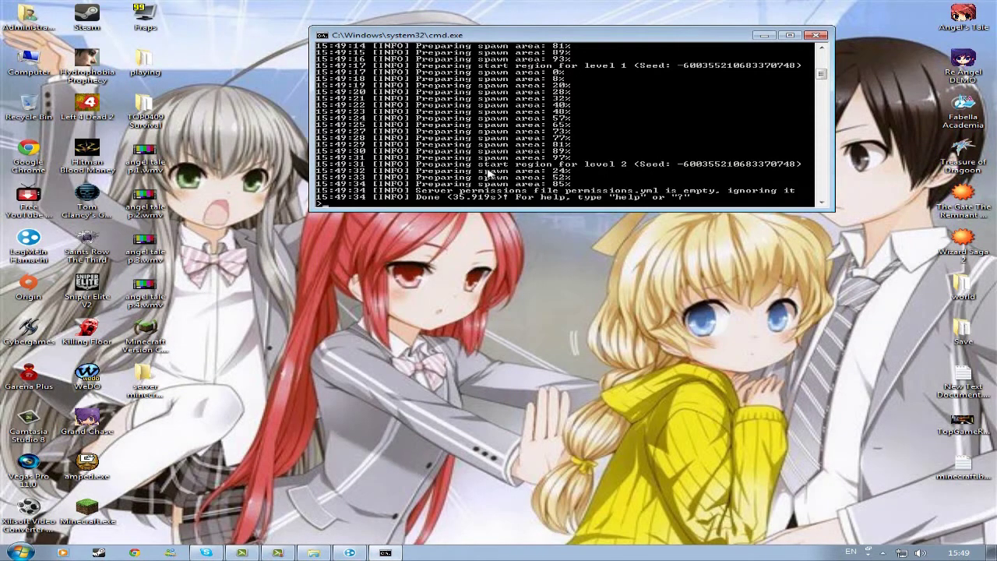
{"action": "left_click", "coordinate": [313, 552]}
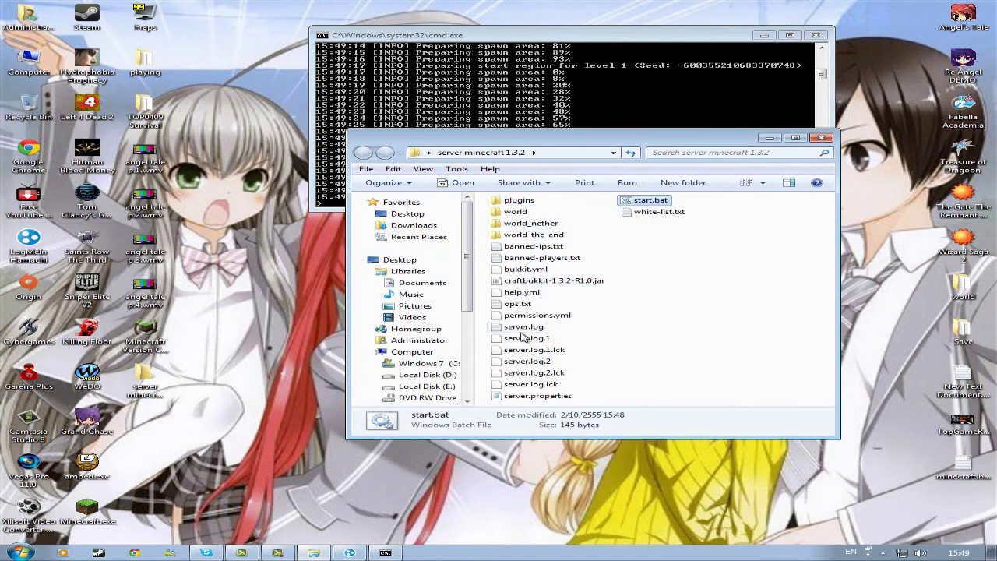
{"action": "left_click", "coordinate": [770, 138]}
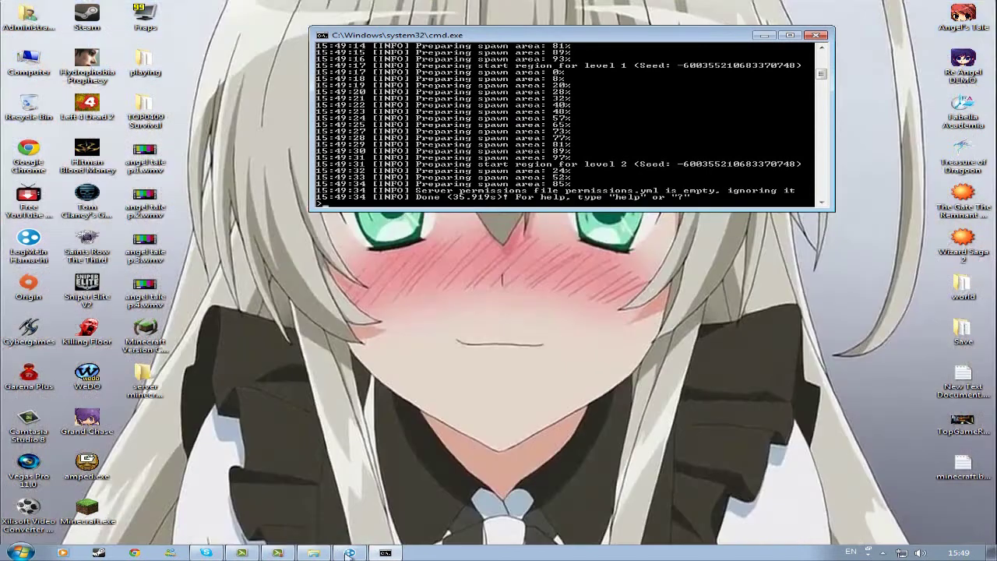
{"action": "left_click", "coordinate": [349, 552]}
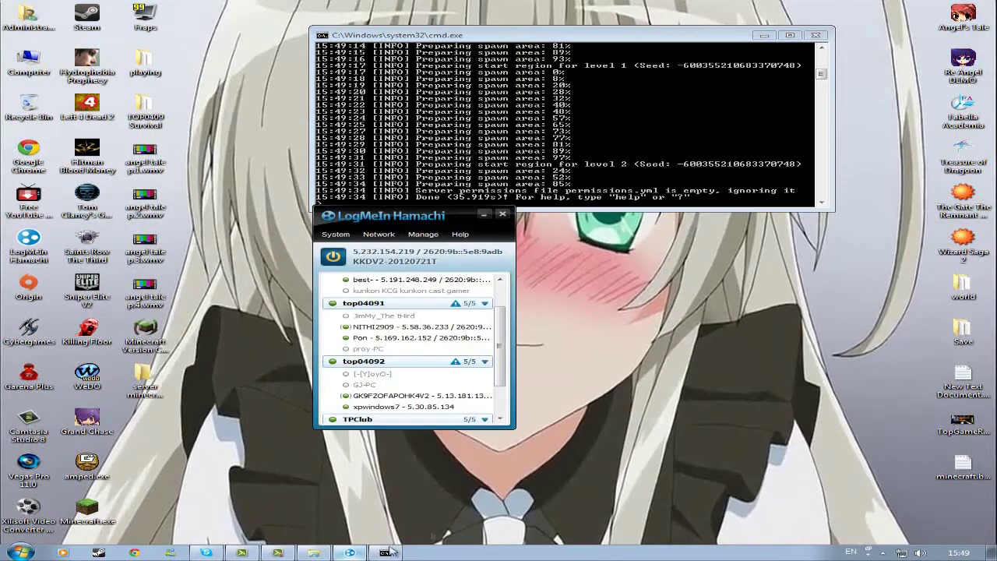
{"action": "scroll", "coordinate": [507, 335], "scroll_direction": "down", "scroll_amount": 2}
{"action": "scroll", "coordinate": [505, 360], "scroll_direction": "up", "scroll_amount": 4}
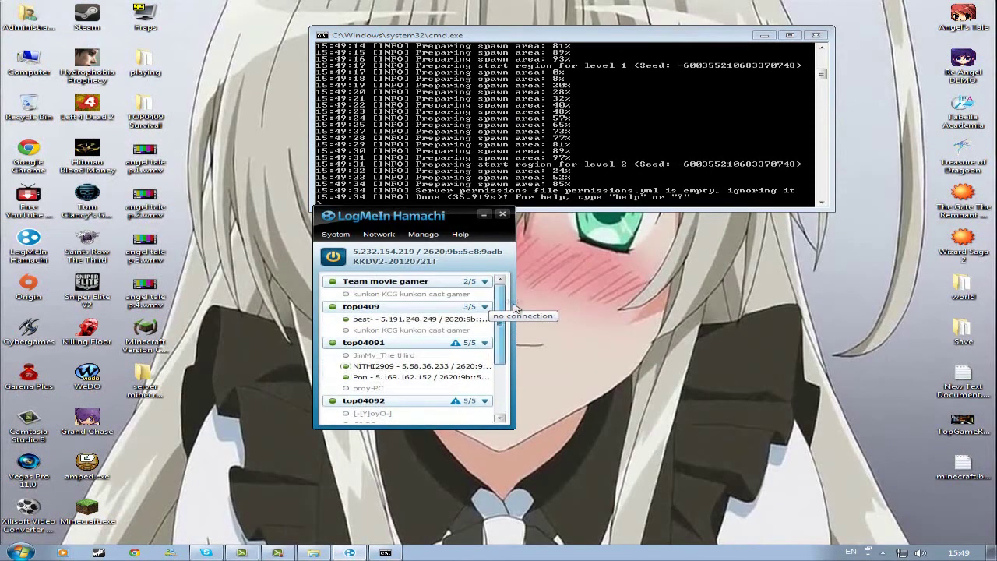
{"action": "left_click", "coordinate": [484, 214]}
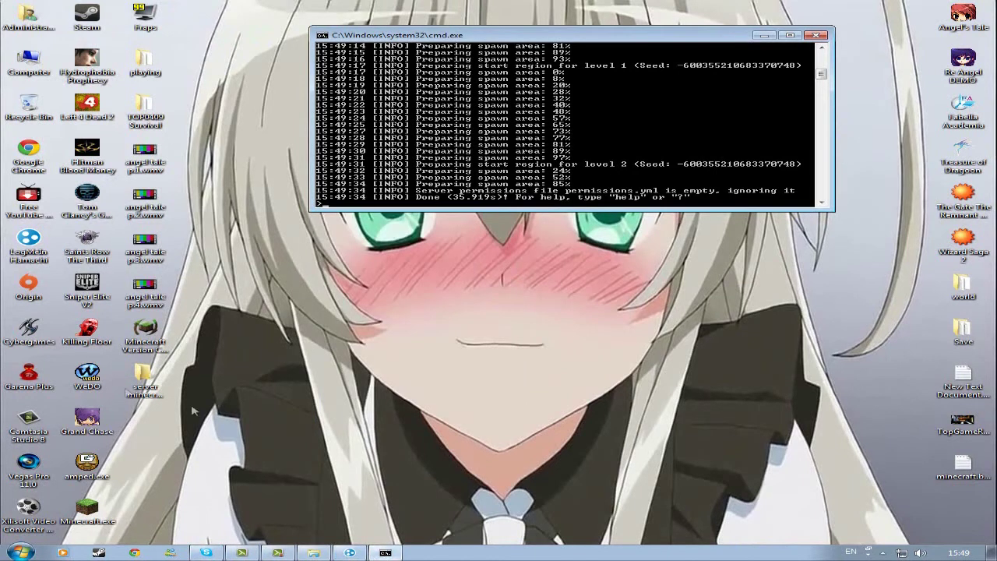
Launch Minecraft from the desktop and log in with the remembered account
{"action": "left_click", "coordinate": [82, 505]}
{"action": "double_click", "coordinate": [83, 504]}
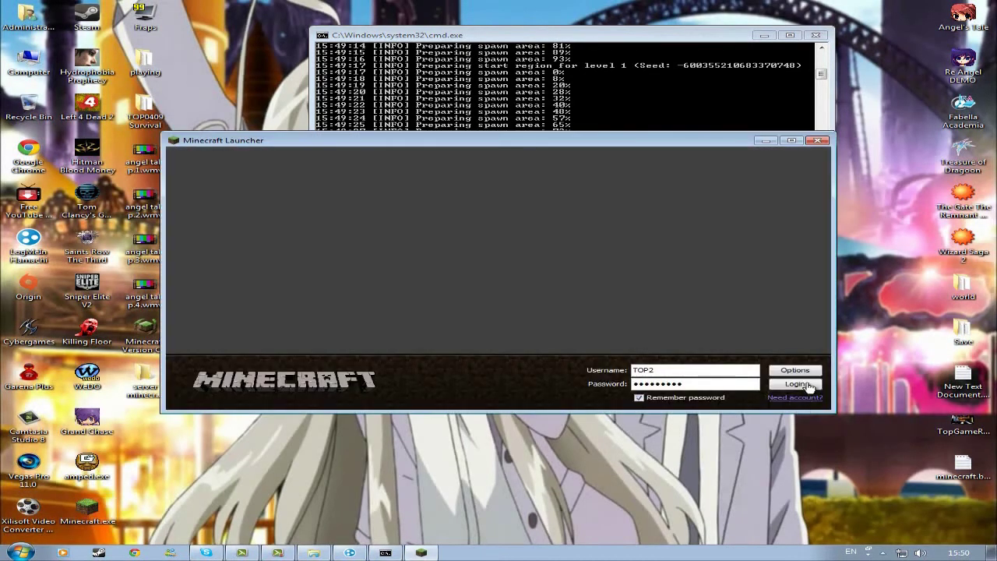
{"action": "left_click", "coordinate": [803, 385]}
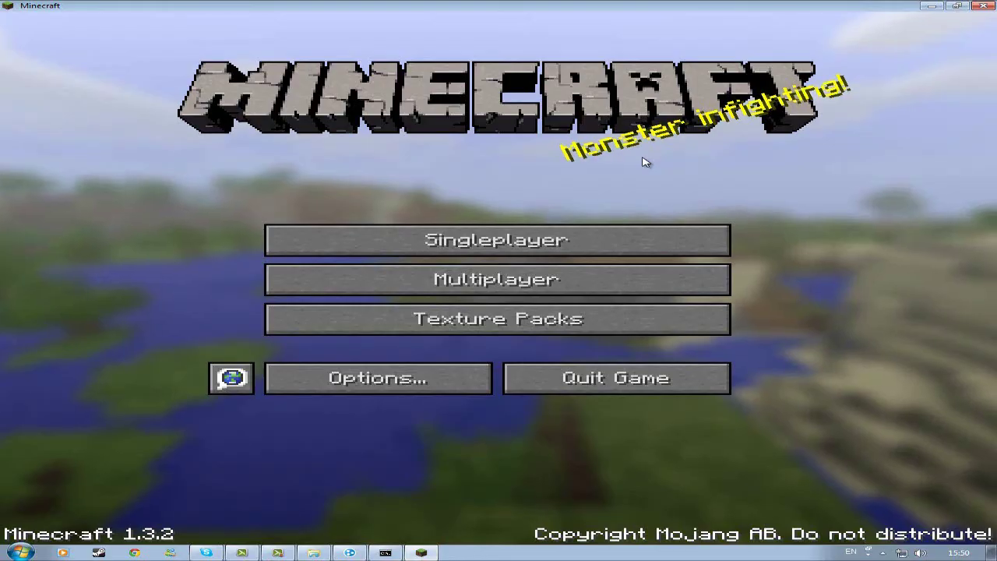
Try to join the TopGameReviews server from the multiplayer list, and return to the list through the title screen
{"action": "left_click", "coordinate": [498, 285]}
{"action": "left_click", "coordinate": [600, 138]}
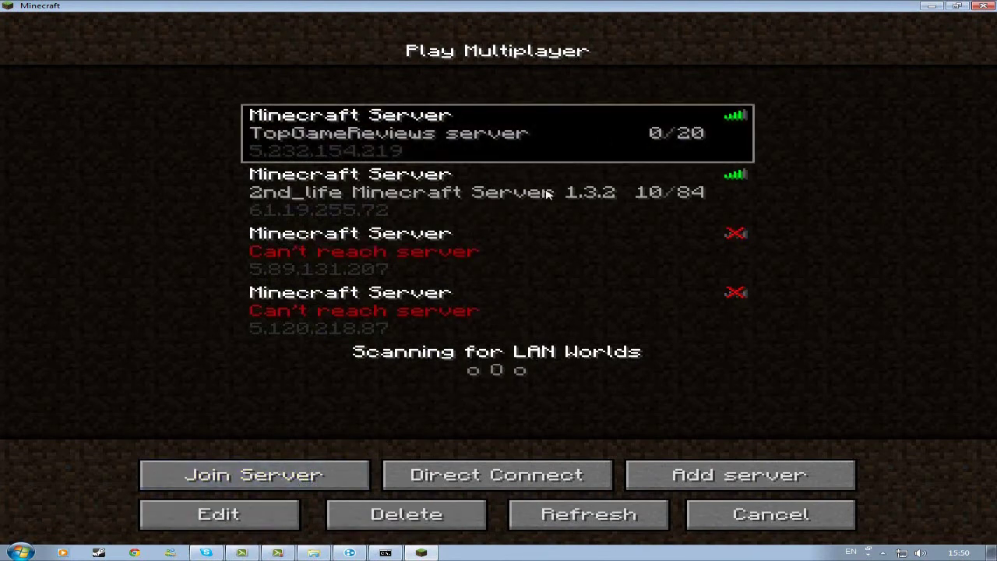
{"action": "left_click", "coordinate": [314, 475]}
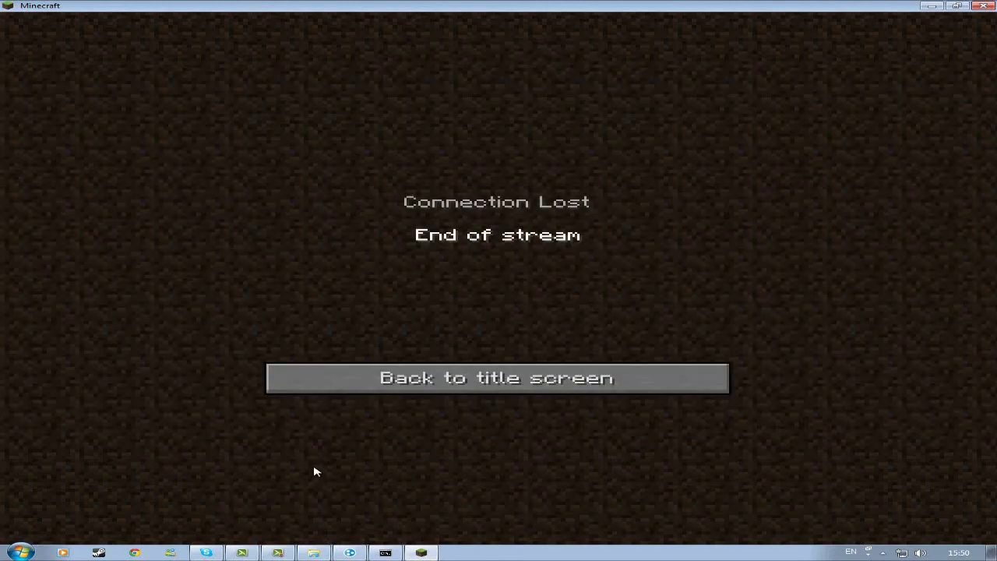
{"action": "left_click", "coordinate": [448, 383]}
{"action": "left_click", "coordinate": [586, 283]}
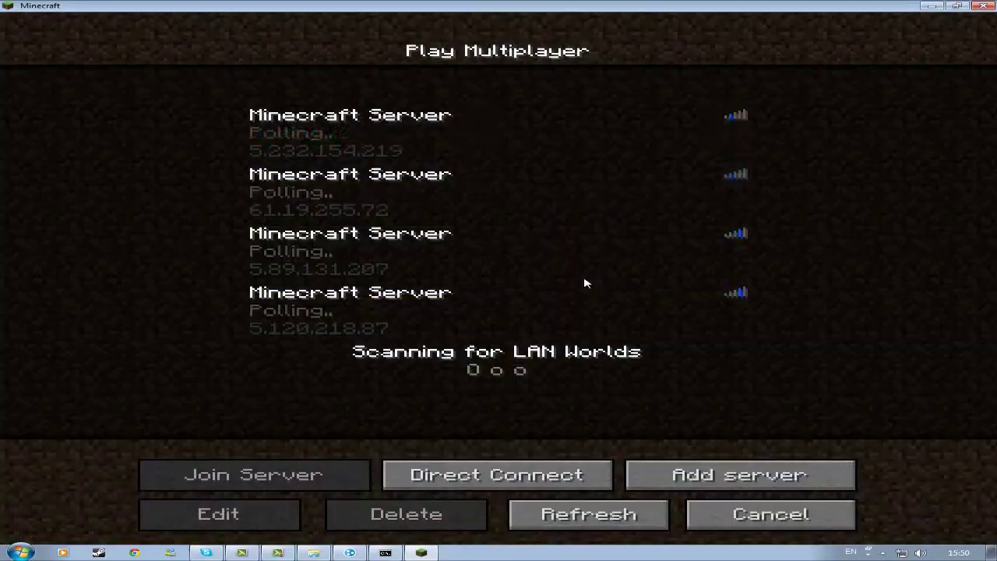
Close Minecraft, relaunch it from the desktop and log in again with the remembered account
{"action": "left_click", "coordinate": [984, 6]}
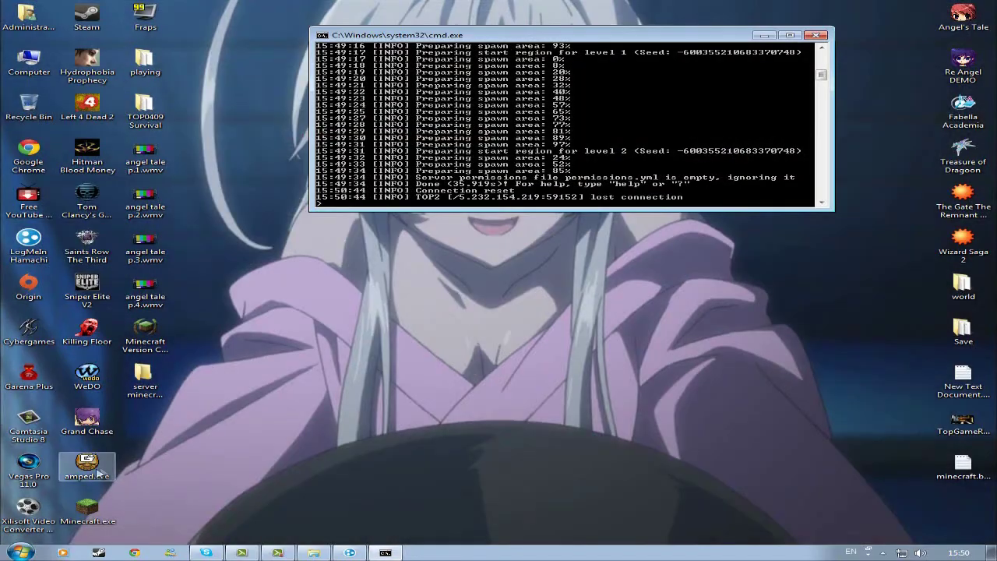
{"action": "left_click", "coordinate": [93, 508]}
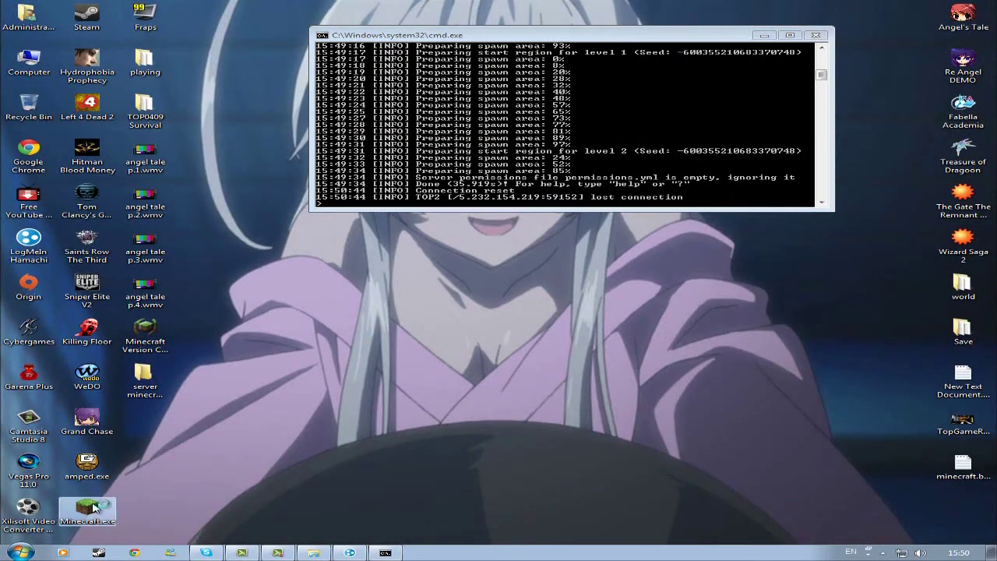
{"action": "double_click", "coordinate": [94, 508]}
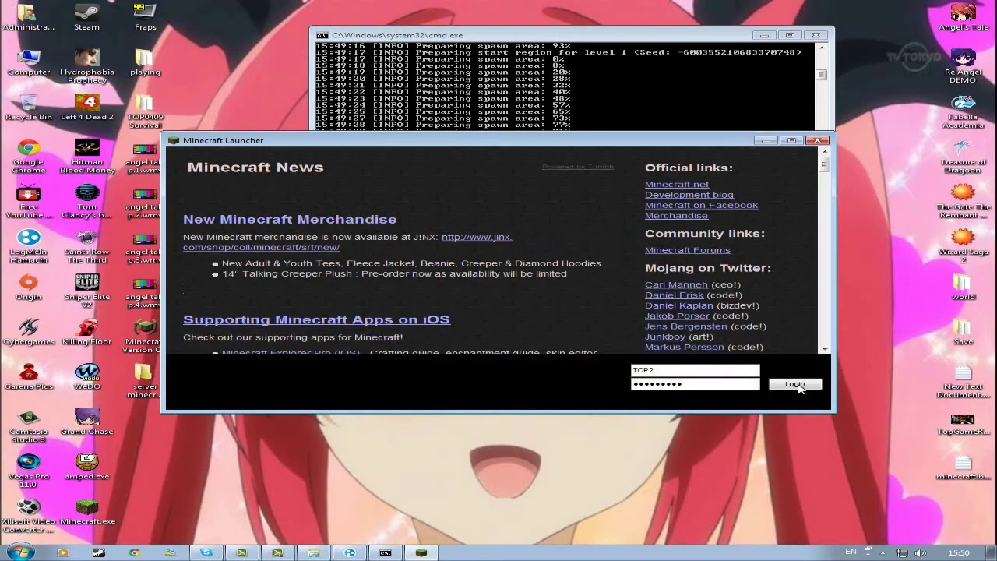
{"action": "left_click", "coordinate": [799, 388]}
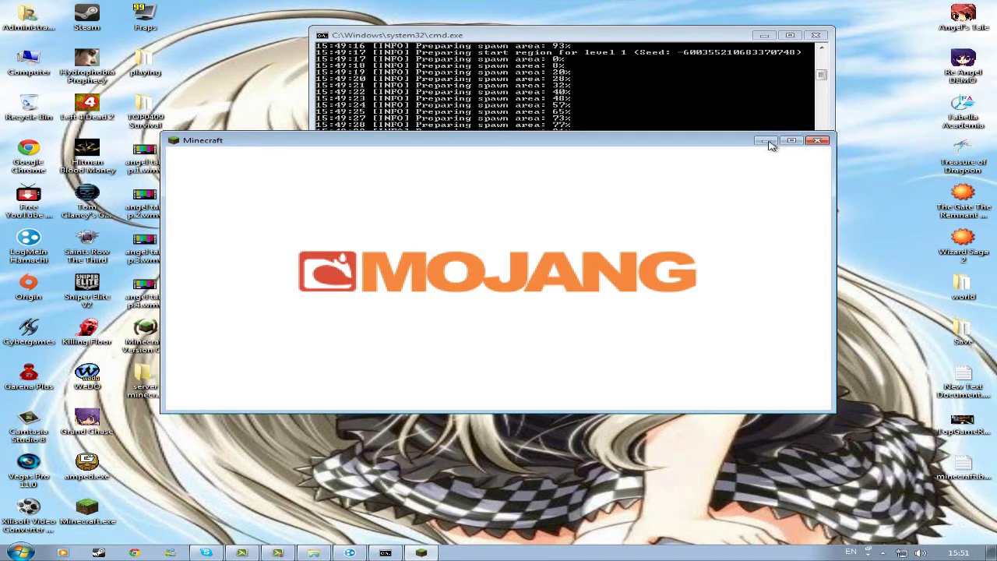
{"action": "left_click", "coordinate": [883, 552]}
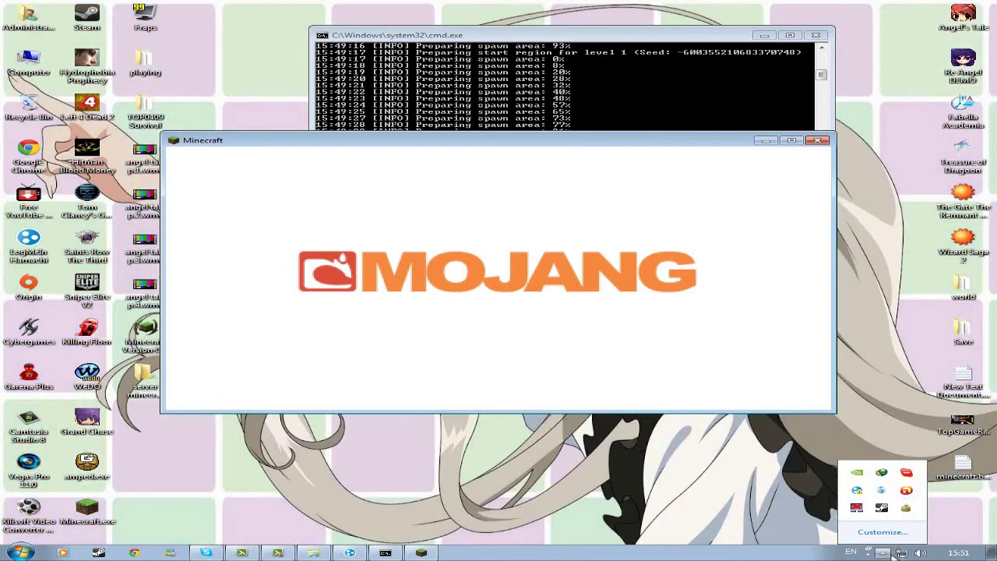
{"action": "left_click", "coordinate": [883, 551]}
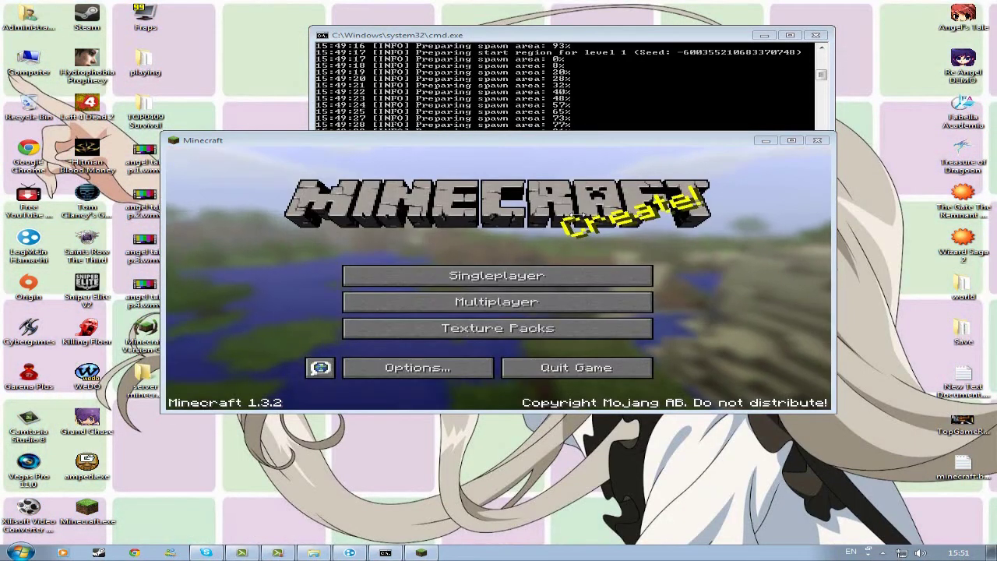
Join the TopGameReviews server from the multiplayer server list
{"action": "left_click", "coordinate": [490, 247]}
{"action": "left_click", "coordinate": [490, 301]}
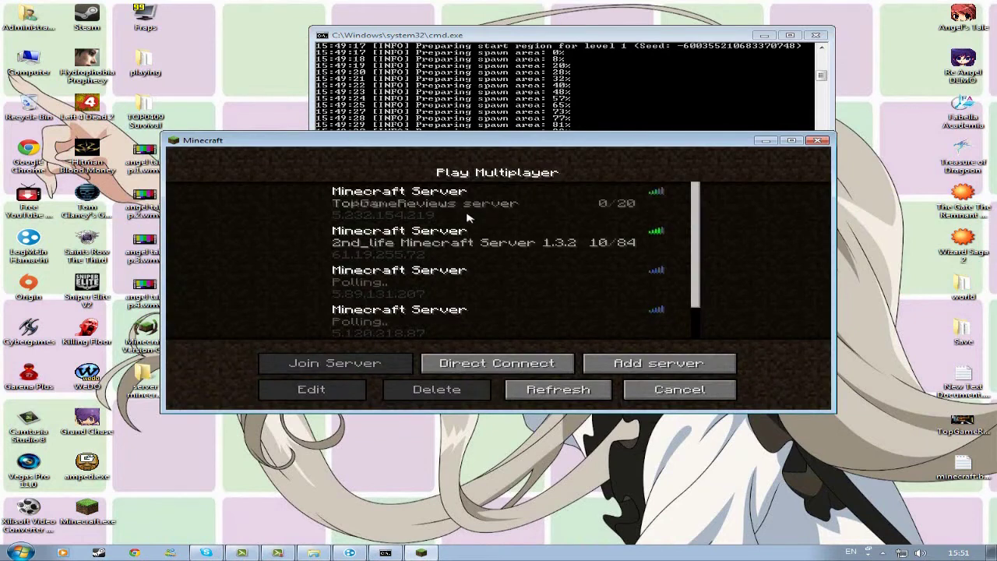
{"action": "left_click", "coordinate": [464, 212]}
{"action": "left_click", "coordinate": [381, 371]}
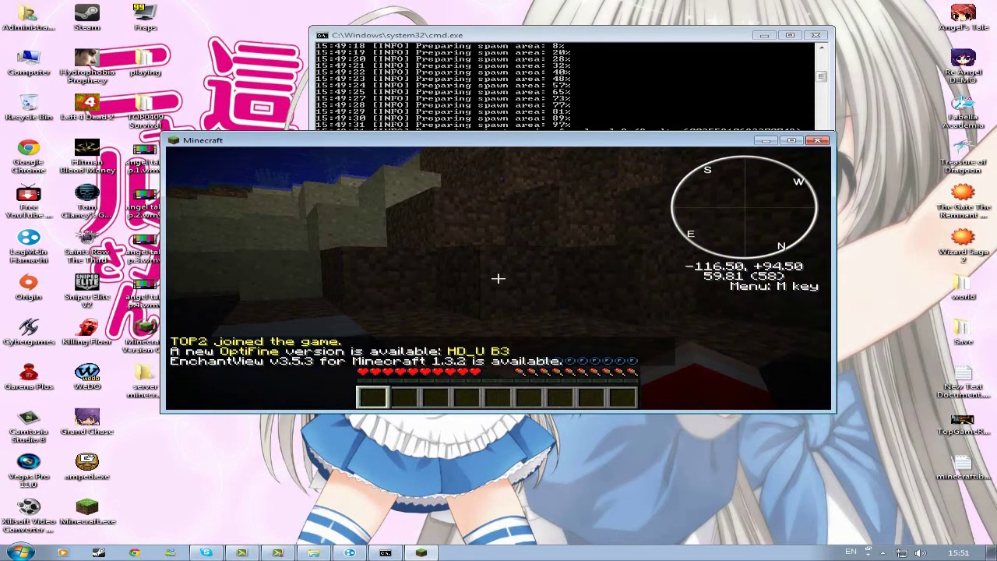
Swim up out of the water at the spawn point and walk onto the grassy shore
{"action": "key", "text": "space"}
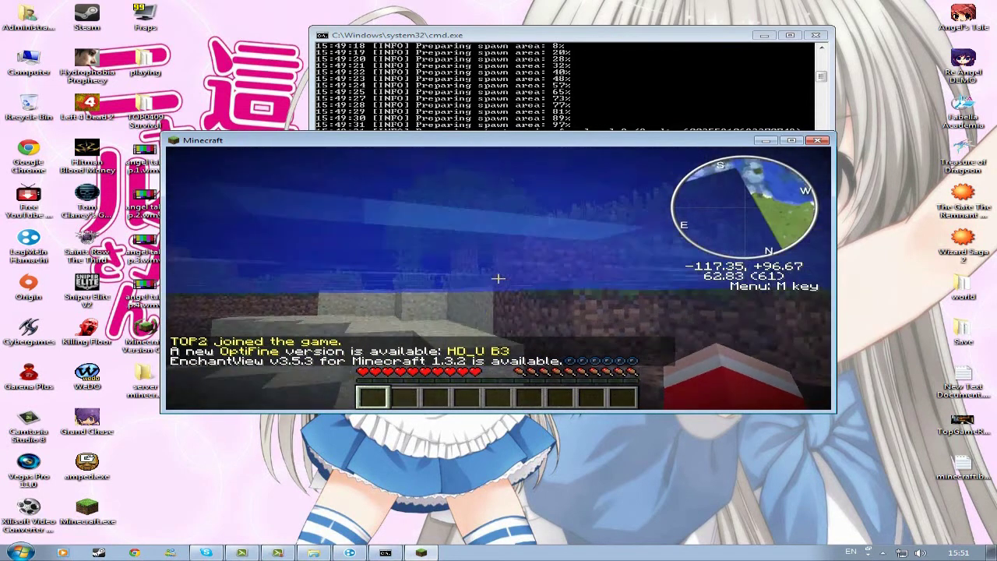
{"action": "key", "text": "space"}
{"action": "key", "text": "w"}
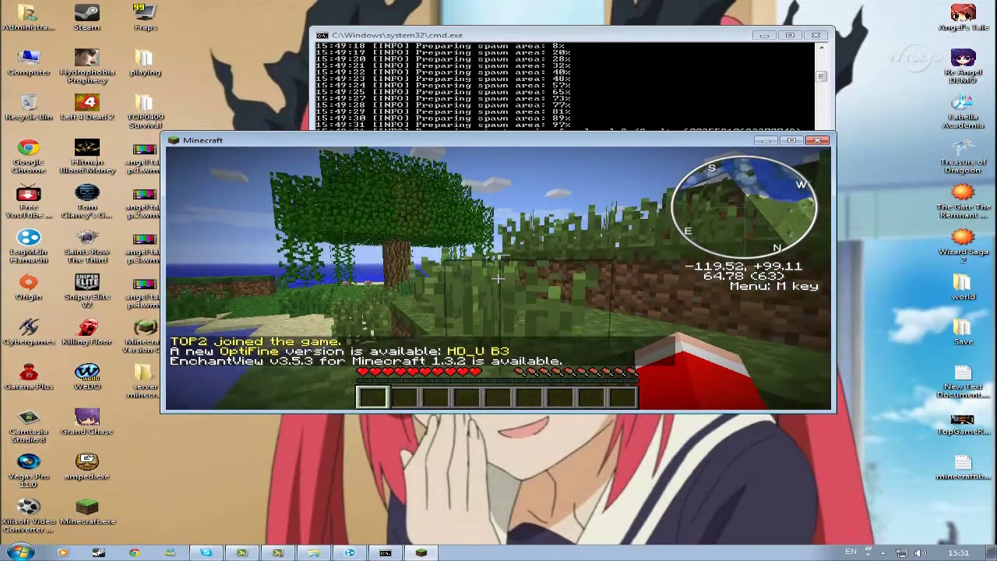
{"action": "key", "text": "w"}
{"action": "key", "text": "space"}
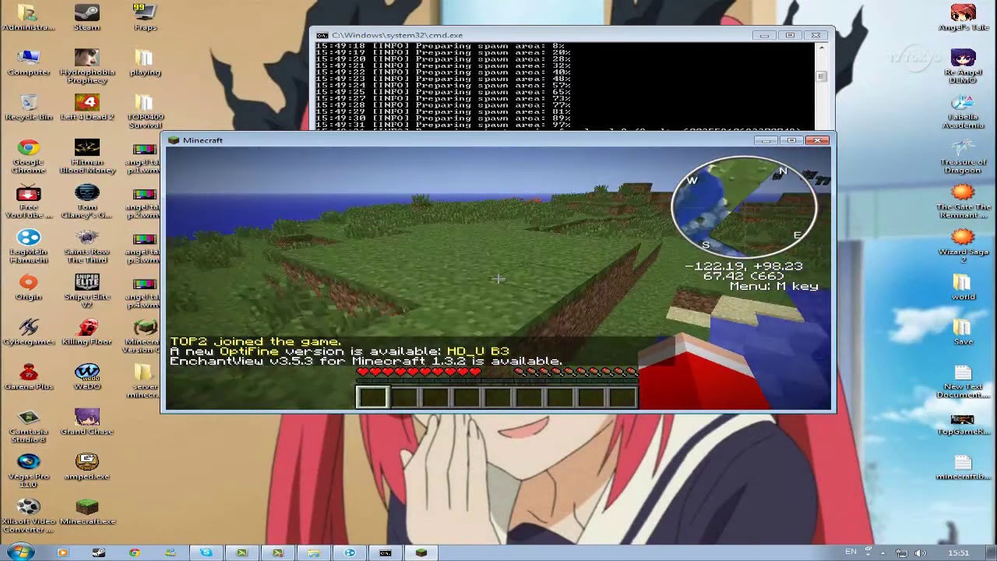
{"action": "key", "text": "w"}
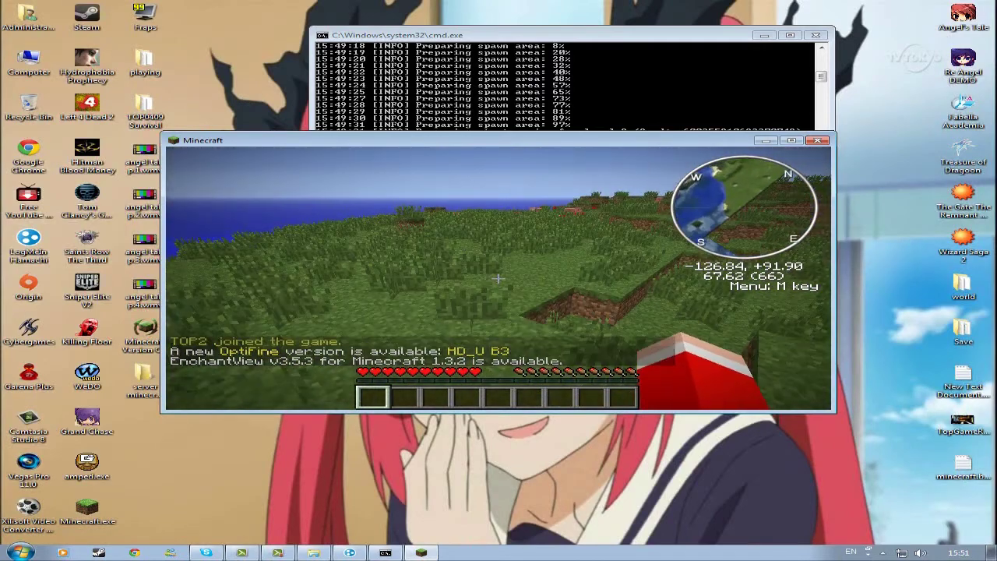
View the character from outside in third person while walking across the grass, and return to first-person view
{"action": "key", "text": "F5"}
{"action": "key", "text": "F5"}
{"action": "key", "text": "w"}
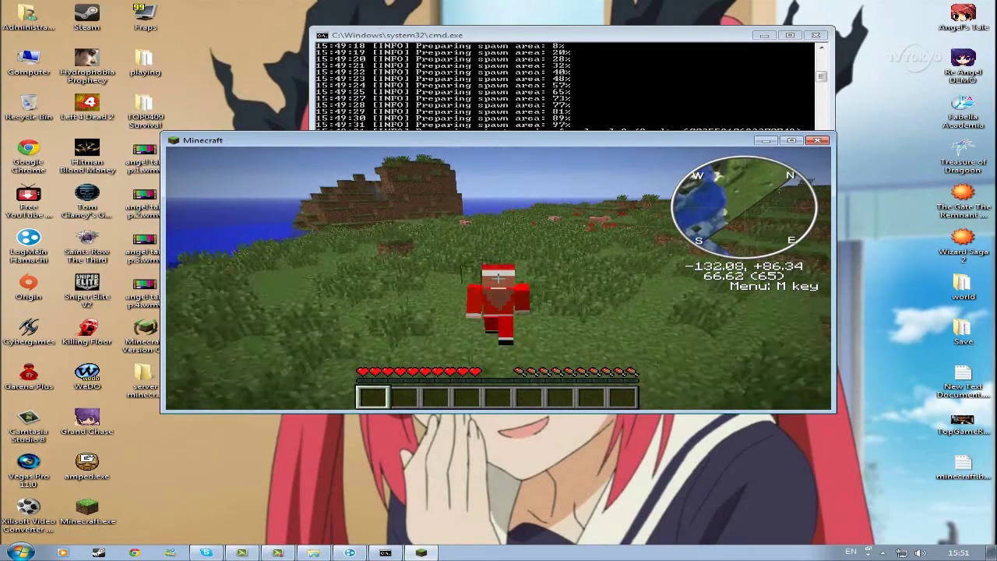
{"action": "key", "text": "w"}
{"action": "key", "text": "F5"}
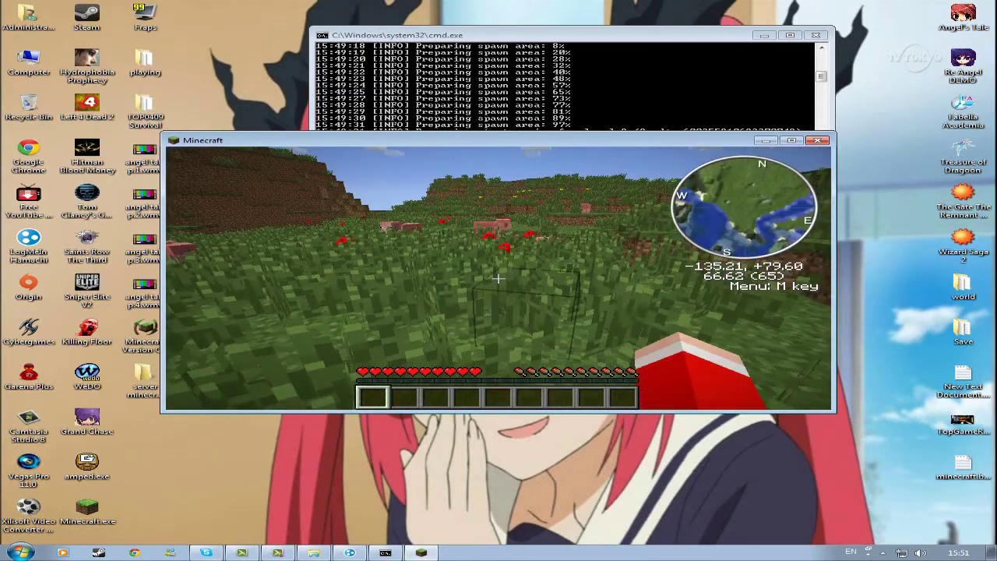
Explore the server world on foot, looking over the pig meadow, the coastline and the sandy bank below the hill
{"action": "key", "text": "w"}
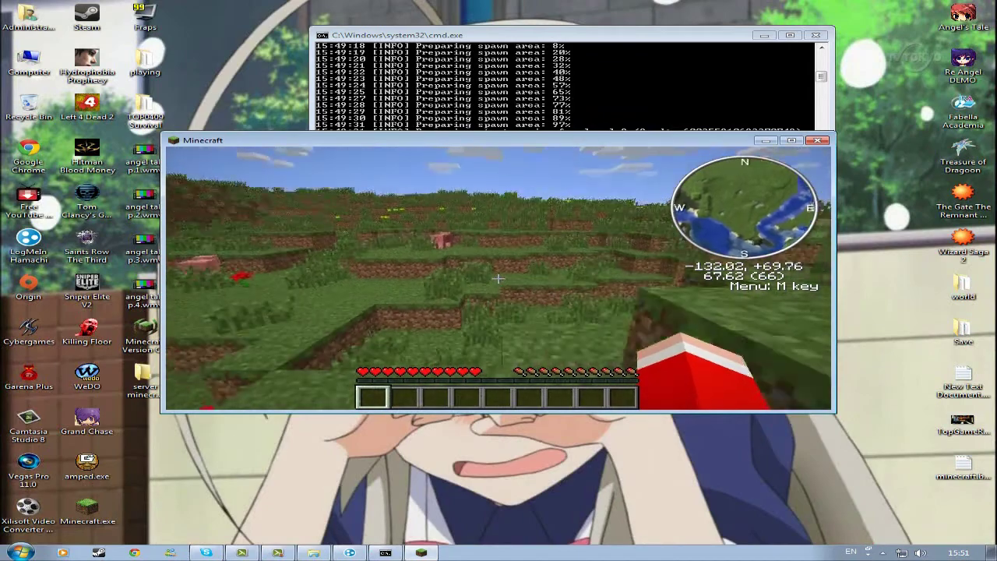
{"action": "key", "text": "w"}
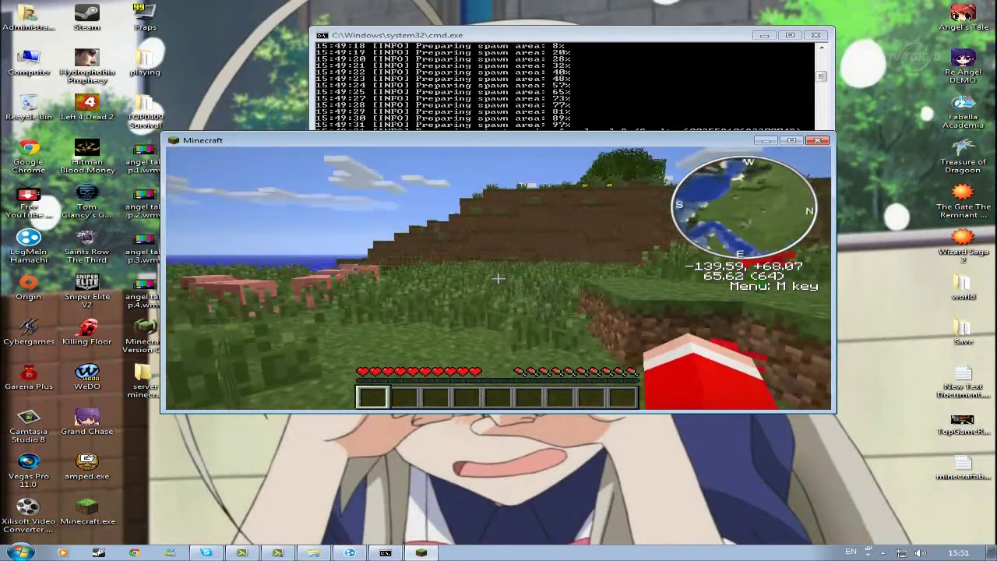
{"action": "key", "text": "w"}
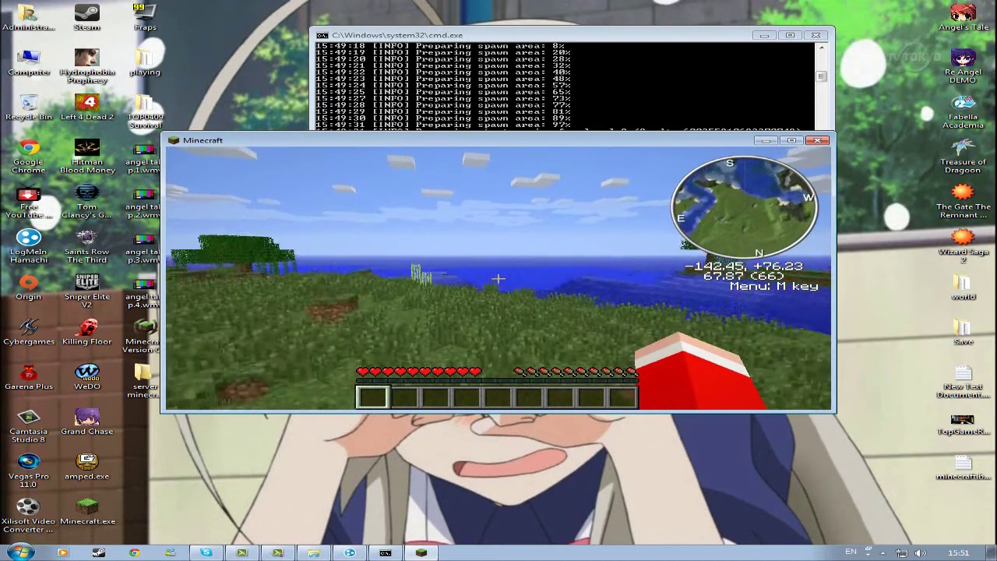
{"action": "key", "text": "w"}
{"action": "key", "text": "w"}
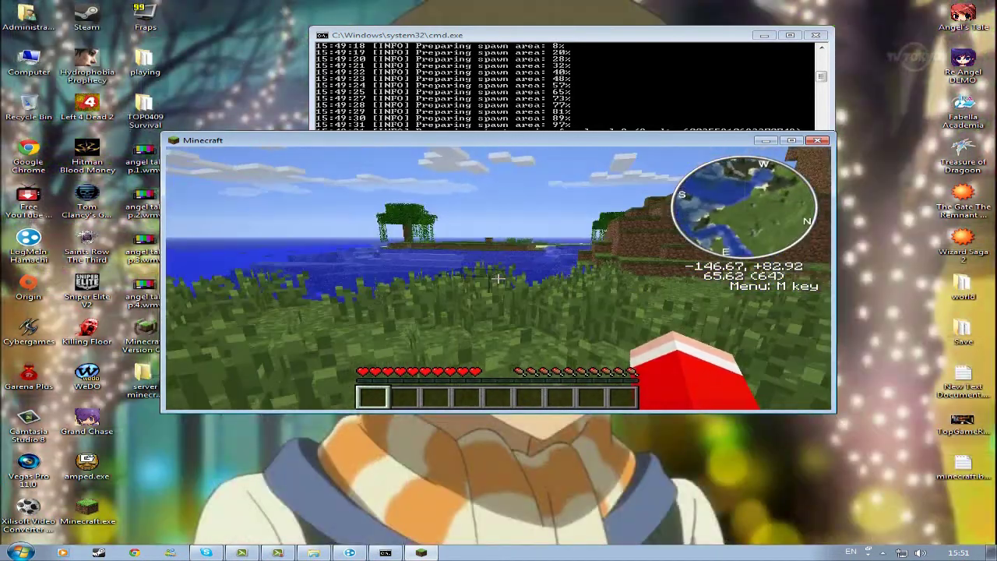
{"action": "key", "text": "w"}
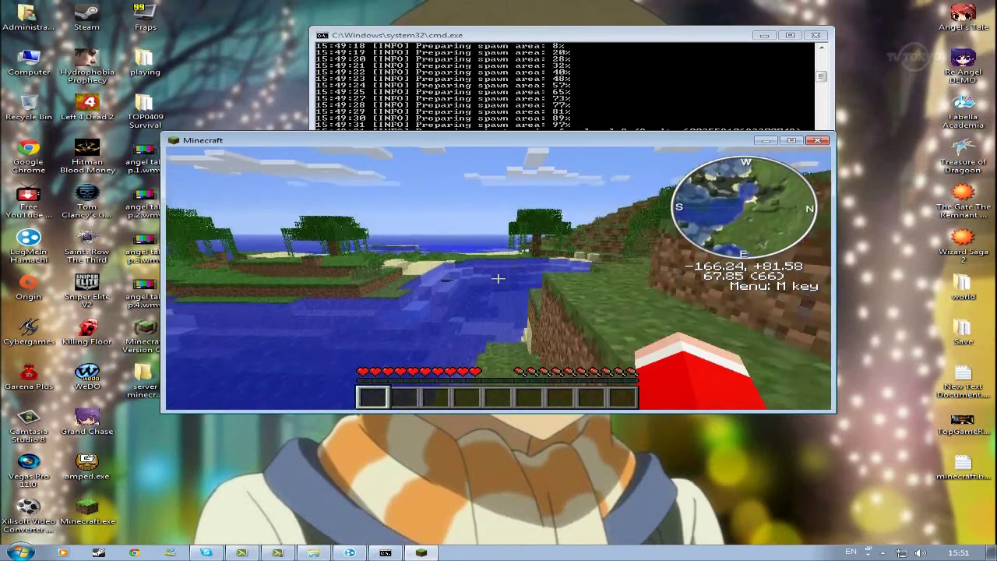
{"action": "key", "text": "w"}
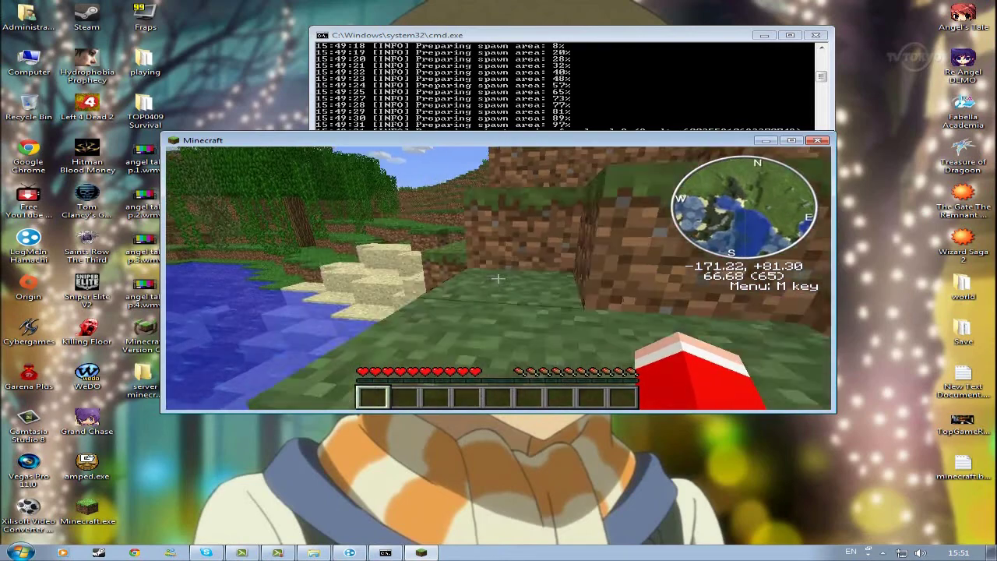
{"action": "key", "text": "w"}
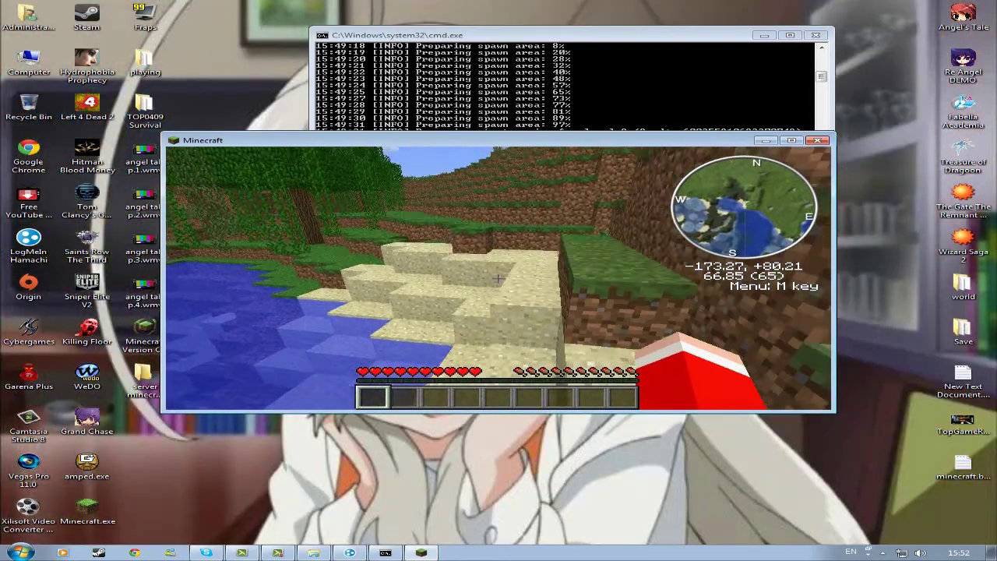
{"action": "key", "text": "w"}
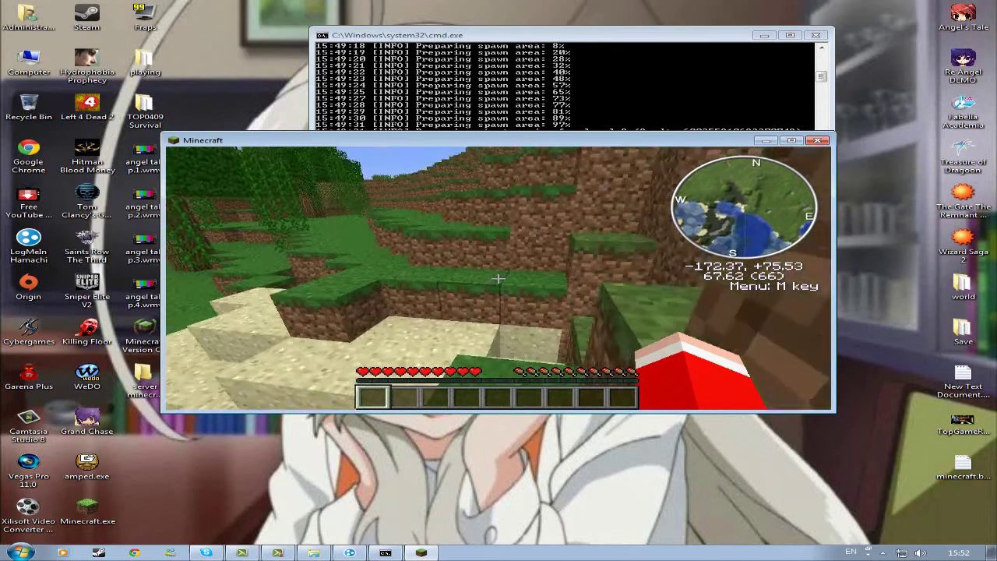
{"action": "key", "text": "w"}
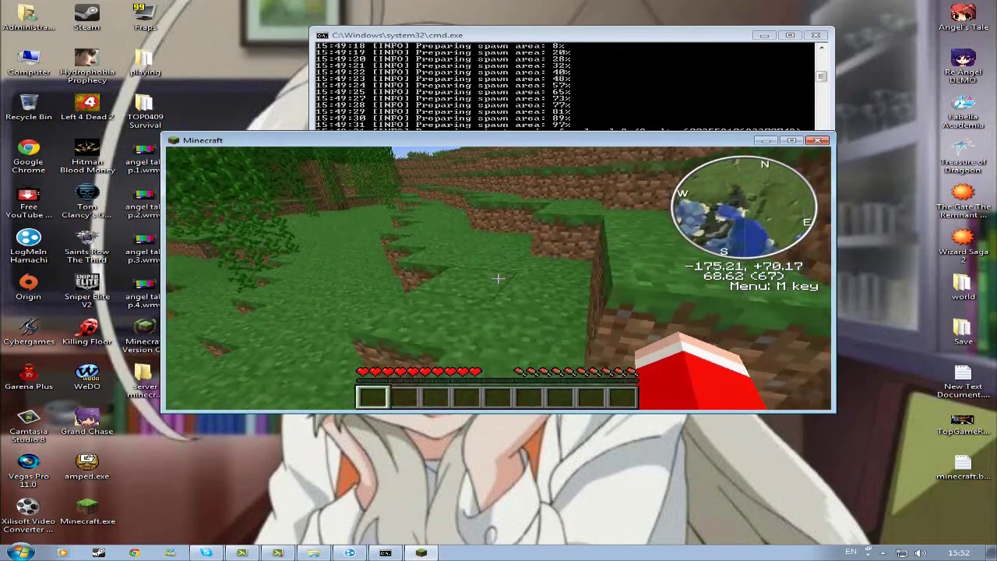
Disconnect from the server and close the Minecraft client
{"action": "key", "text": "Escape"}
{"action": "left_click", "coordinate": [556, 341]}
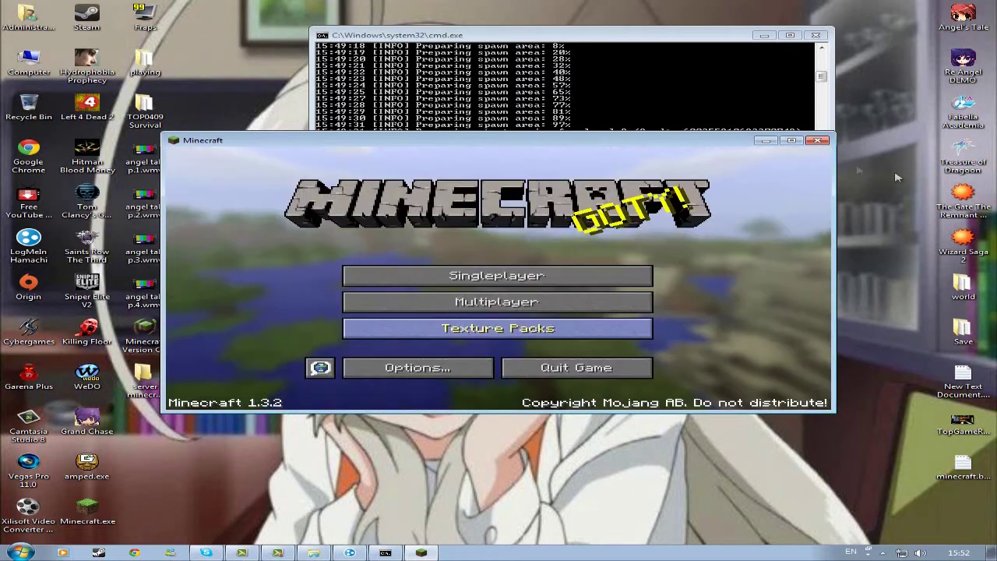
{"action": "left_click", "coordinate": [817, 140]}
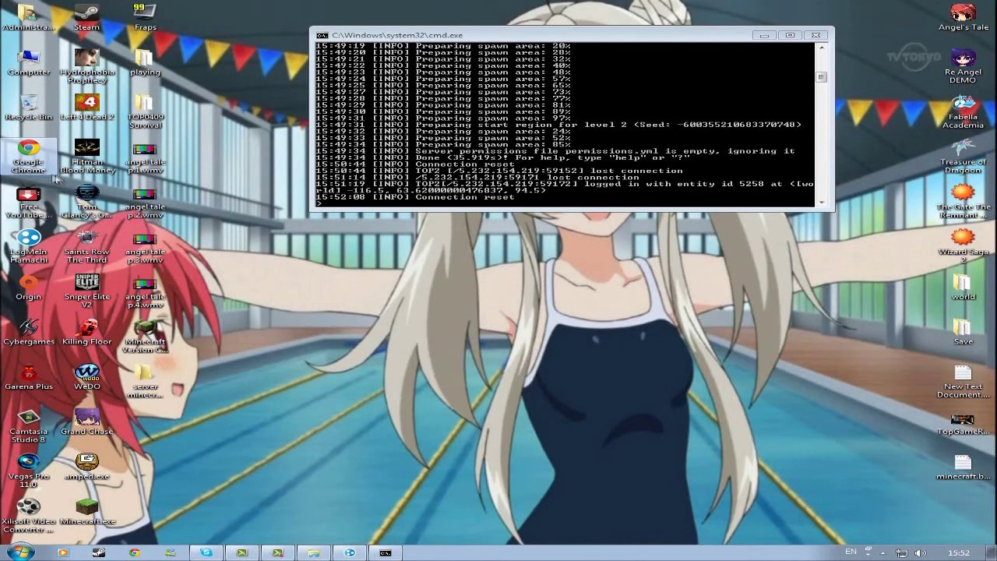
Open Google Chrome and search Google for "hamachi hippo"
{"action": "double_click", "coordinate": [47, 168]}
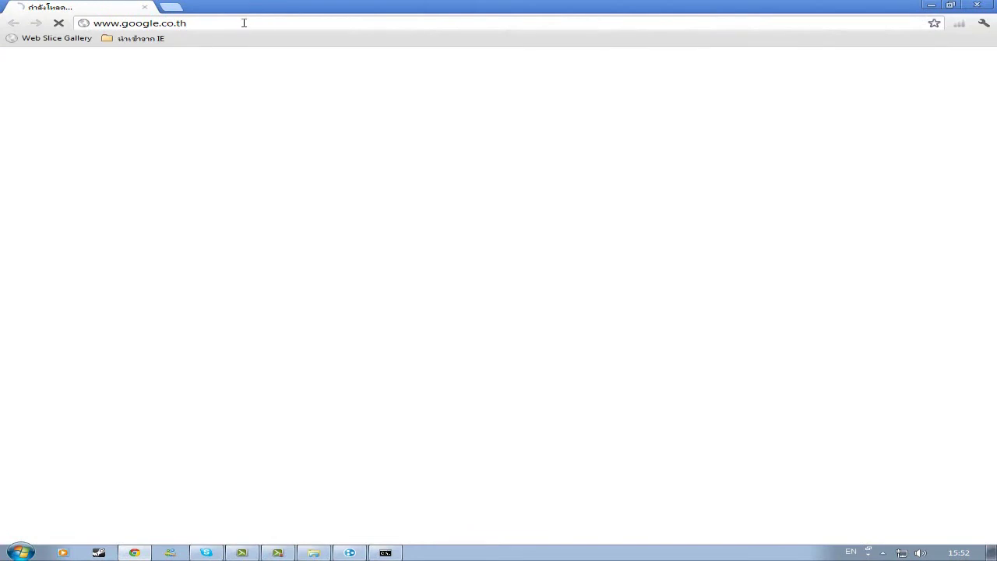
{"action": "left_click", "coordinate": [244, 23]}
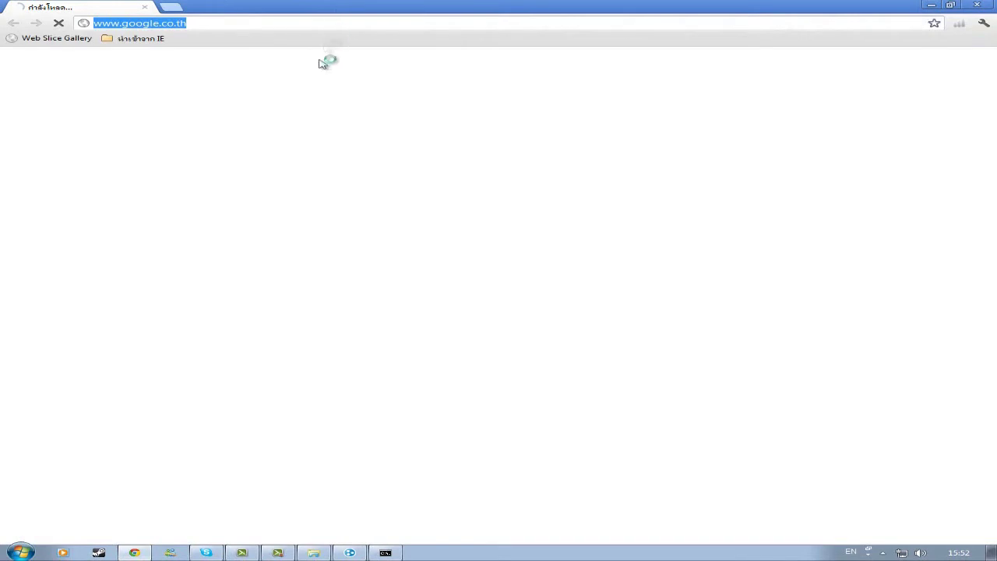
{"action": "left_click", "coordinate": [331, 225]}
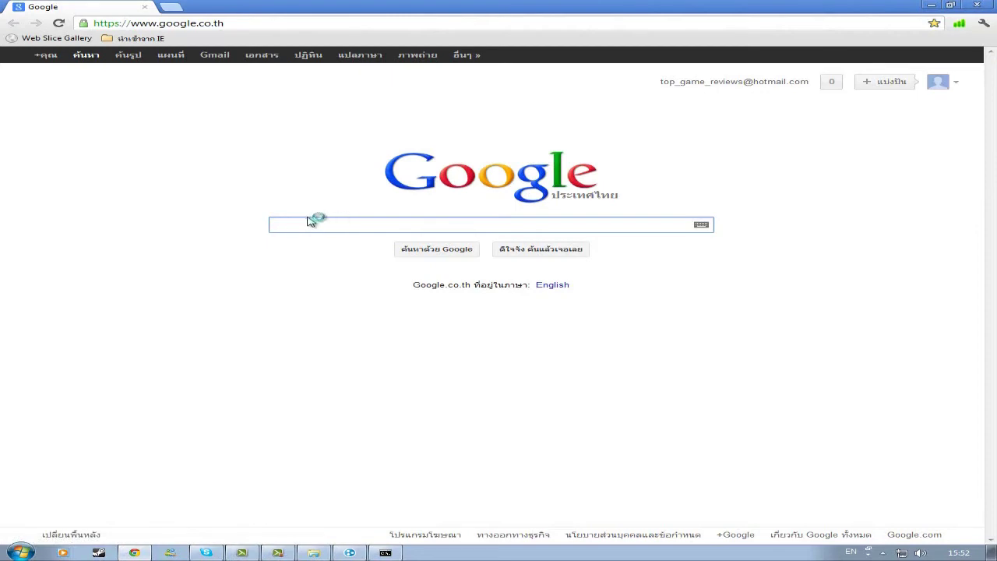
{"action": "type", "text": "ho"}
{"action": "key", "text": "BackSpace"}
{"action": "key", "text": "BackSpace"}
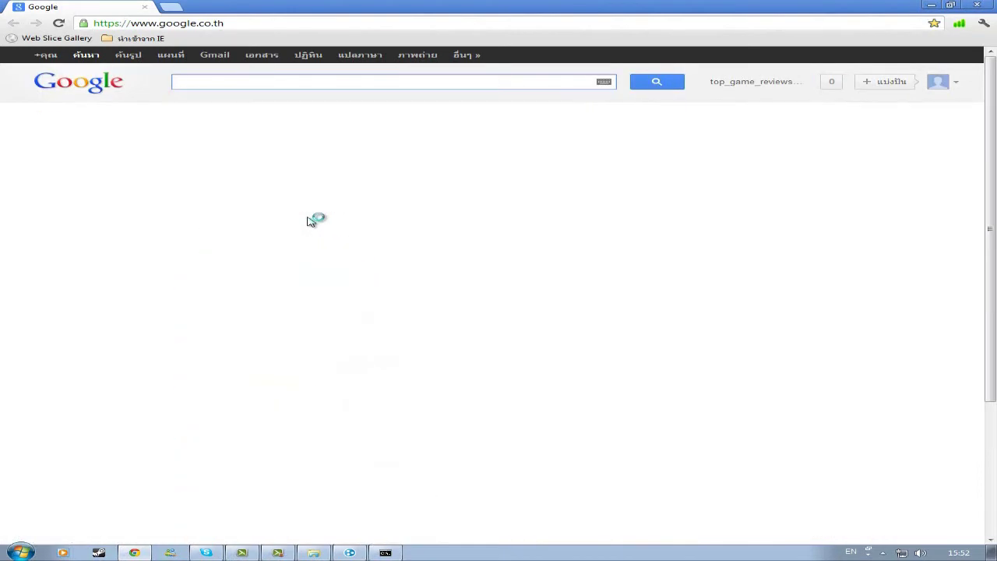
{"action": "type", "text": "hama"}
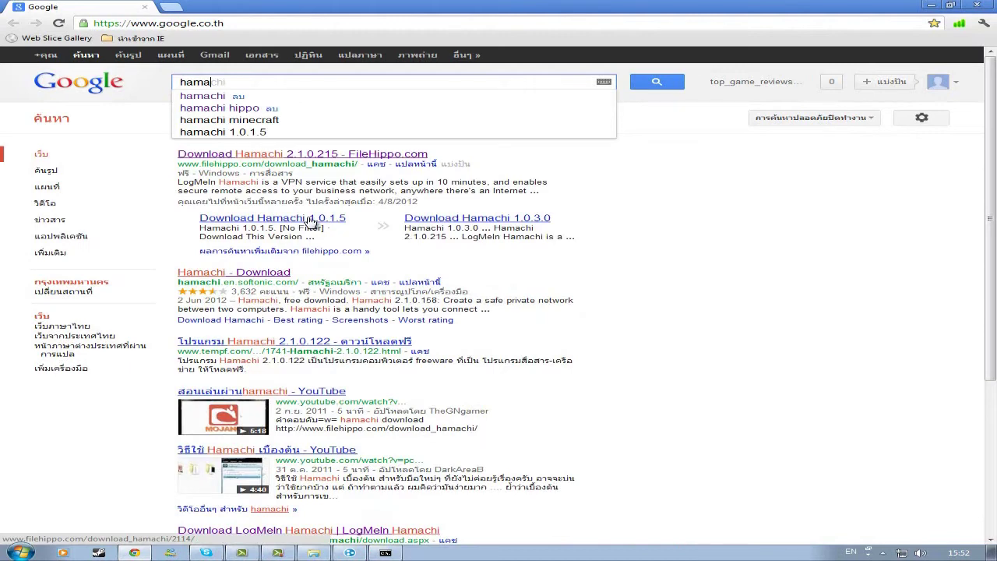
{"action": "type", "text": "chi hippo"}
{"action": "key", "text": "Return"}
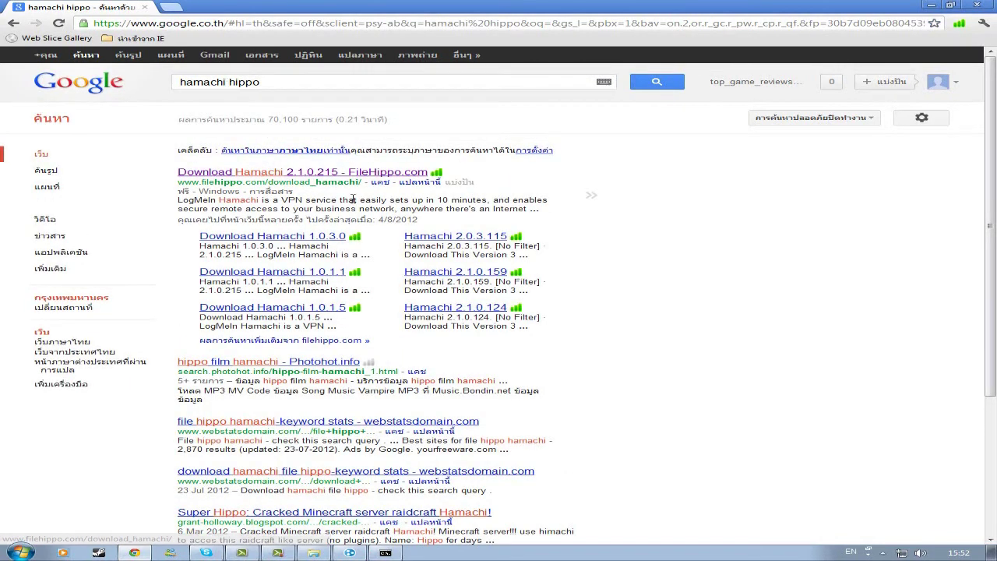
Download the Hamachi 2.1.0.215 installer hamachi.msi from FileHippo and launch it, closing the browser
{"action": "left_click", "coordinate": [377, 177]}
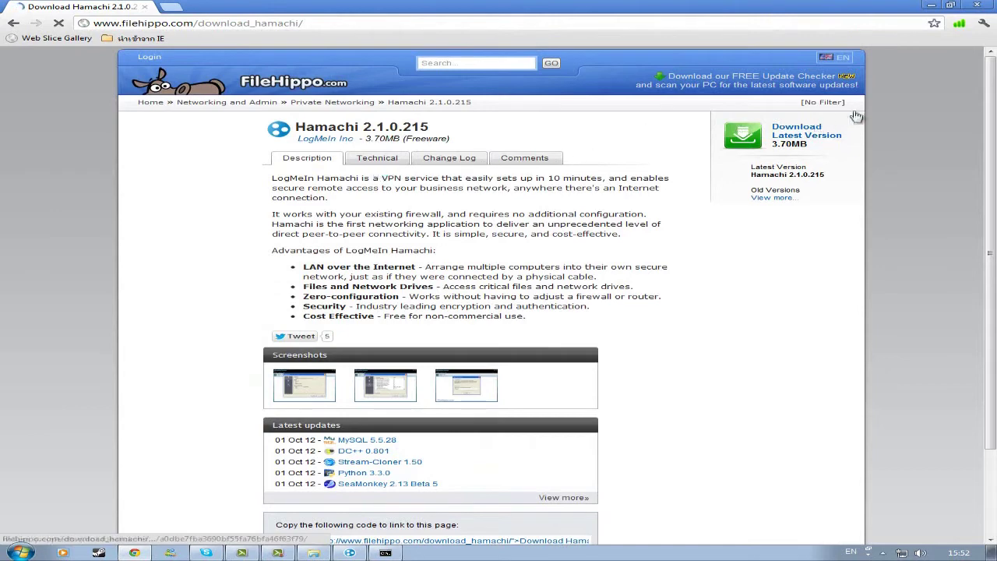
{"action": "left_click", "coordinate": [769, 141]}
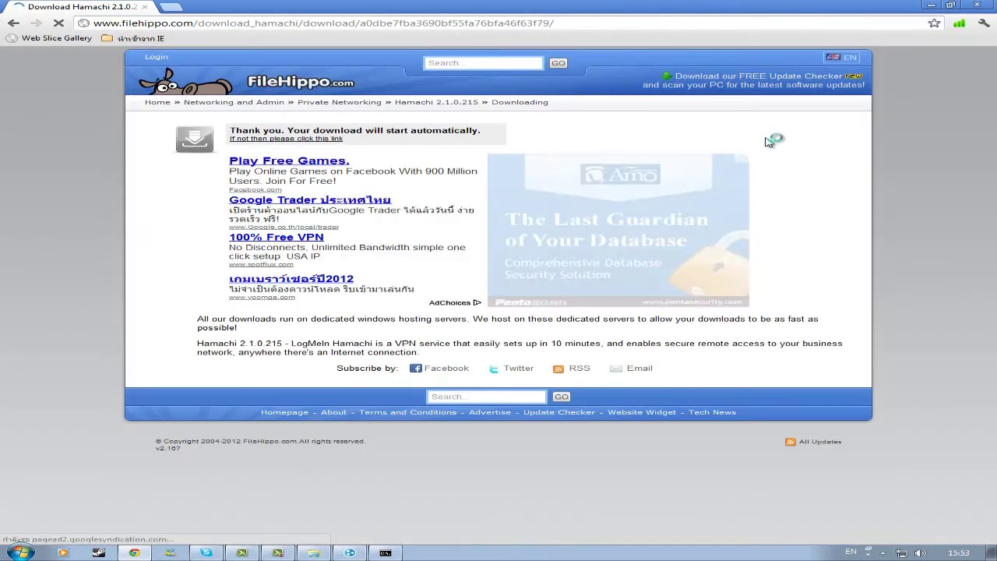
{"action": "left_click", "coordinate": [298, 139]}
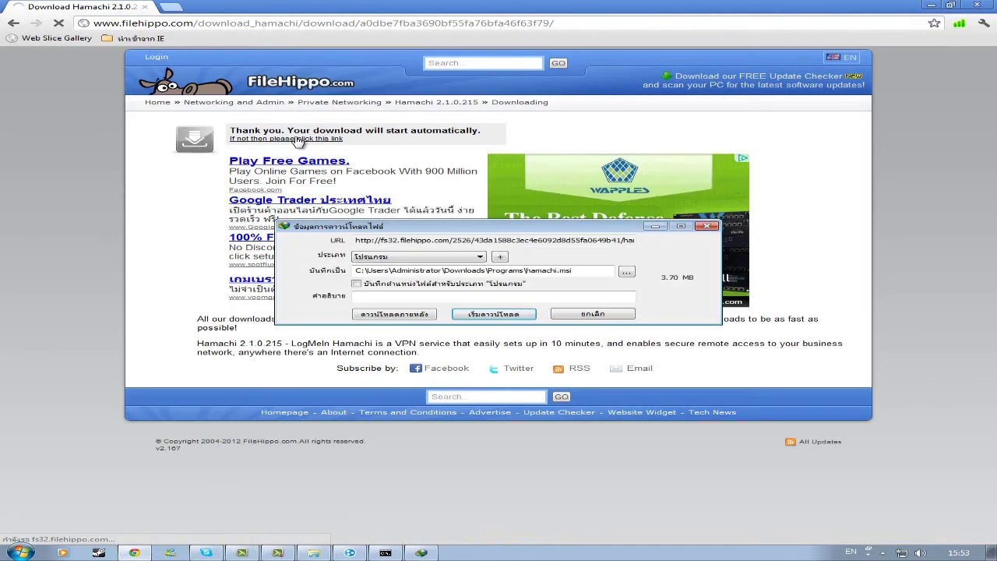
{"action": "left_click", "coordinate": [496, 313]}
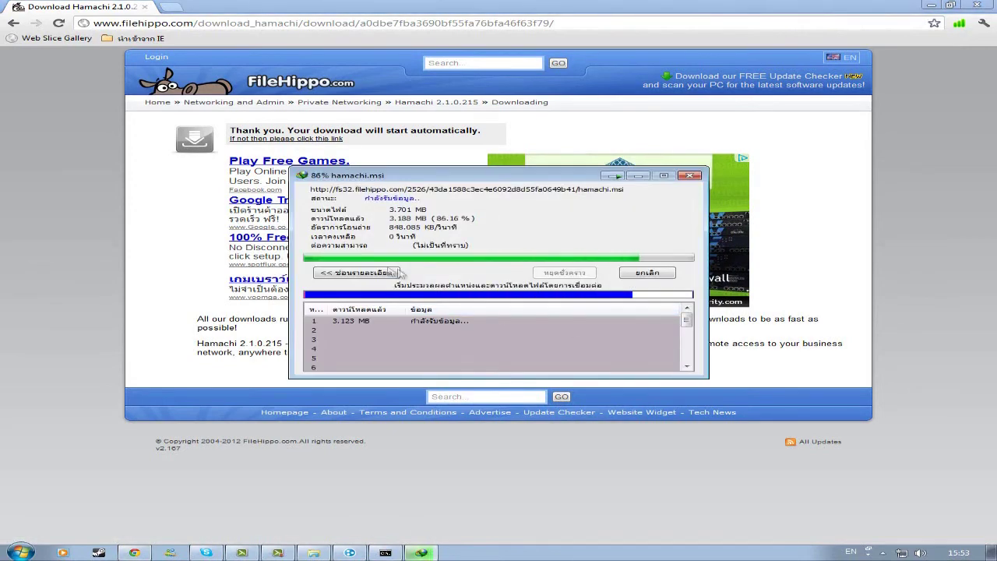
{"action": "left_click", "coordinate": [366, 311]}
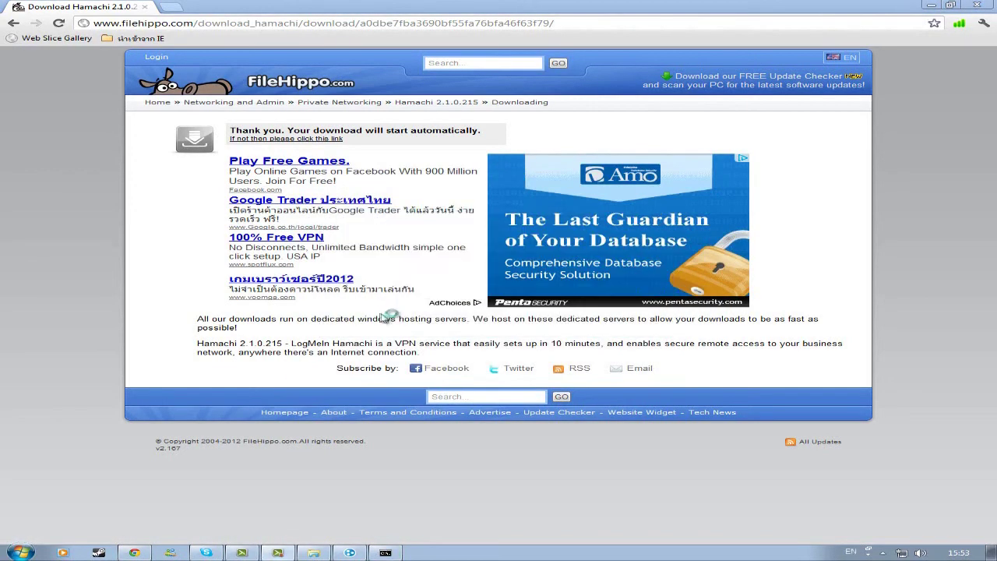
{"action": "left_click", "coordinate": [977, 4]}
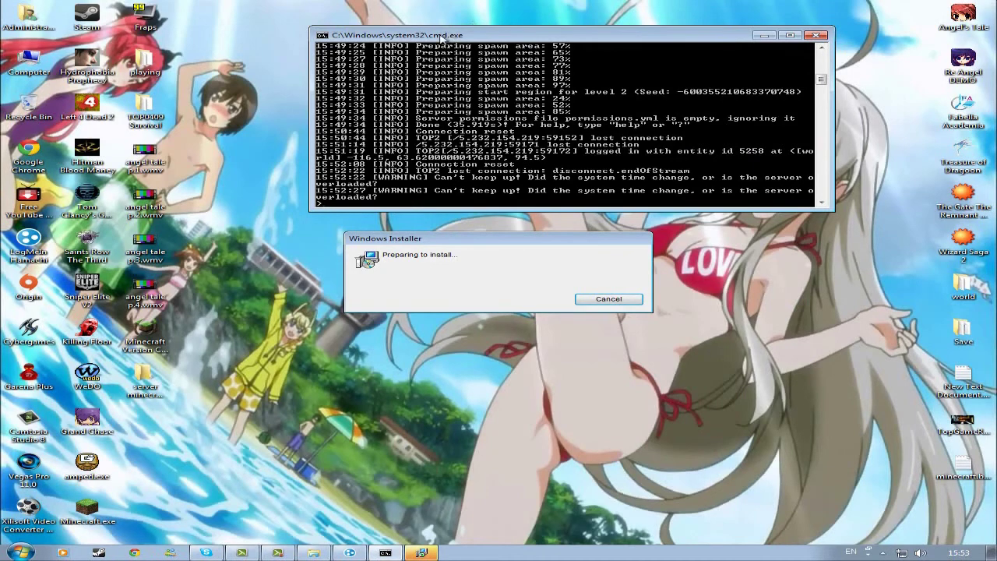
Run the stop and save-on commands in the server console, and close the console window
{"action": "type", "text": "stop"}
{"action": "key", "text": "Return"}
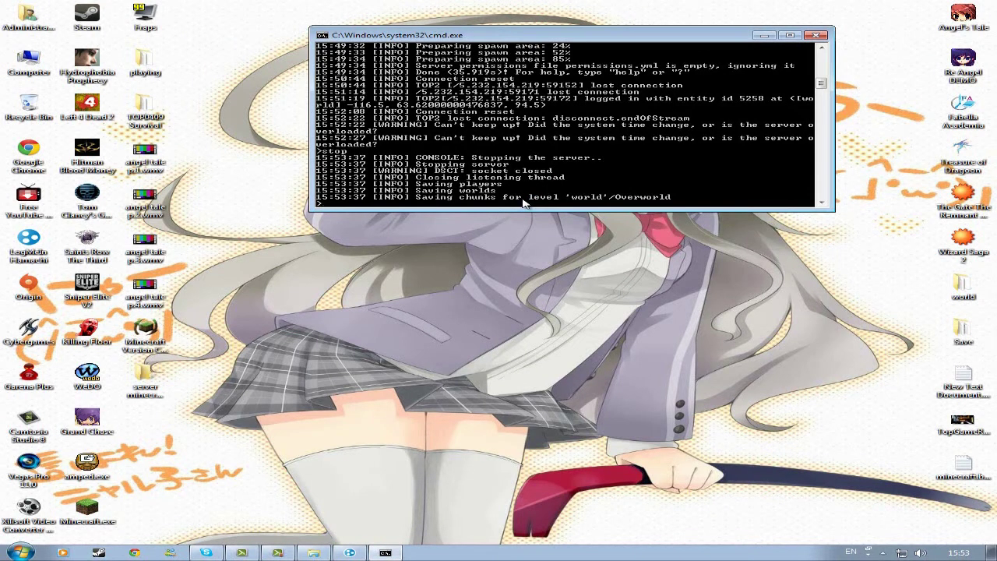
{"action": "type", "text": "-o"}
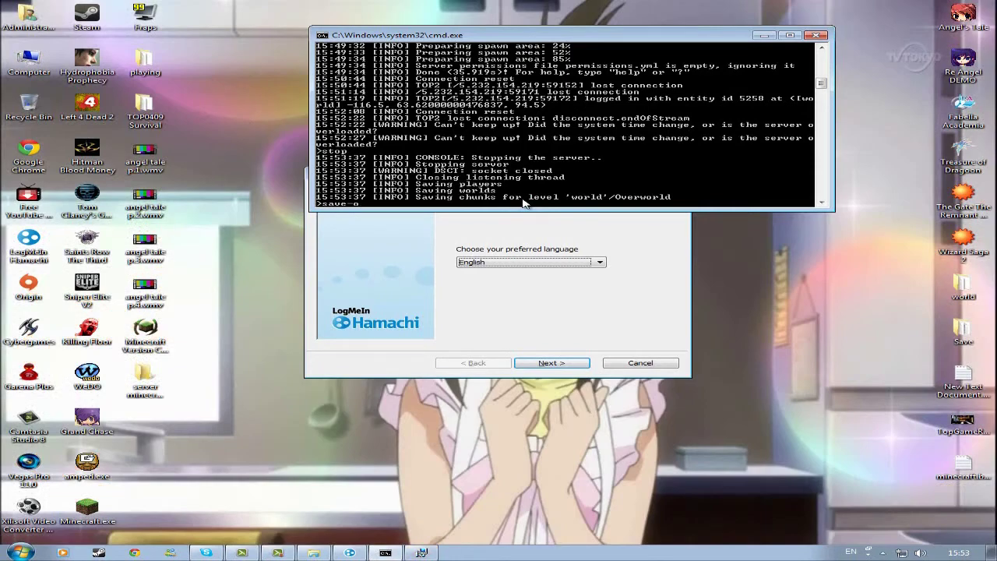
{"action": "type", "text": "n"}
{"action": "key", "text": "Return"}
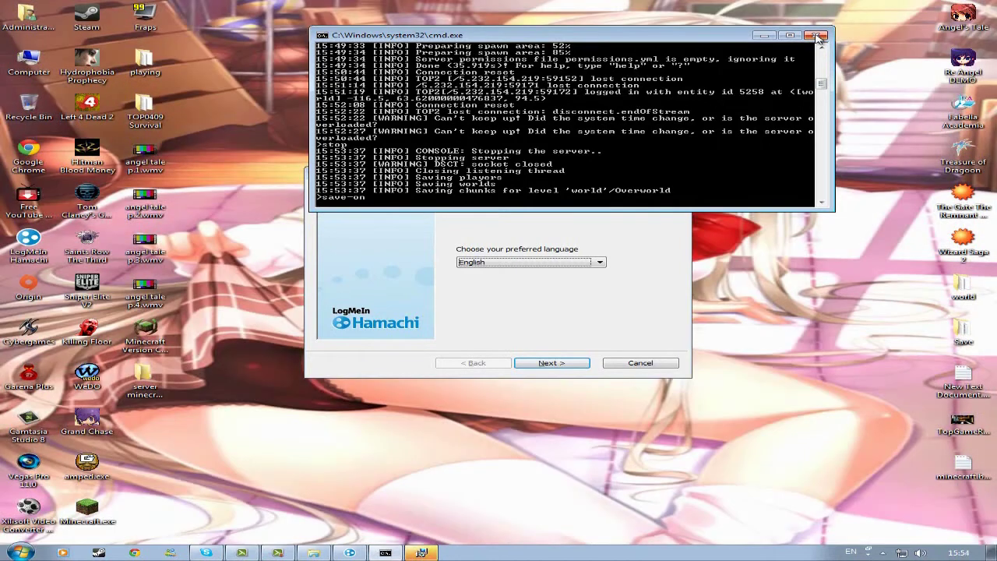
{"action": "left_click", "coordinate": [818, 36]}
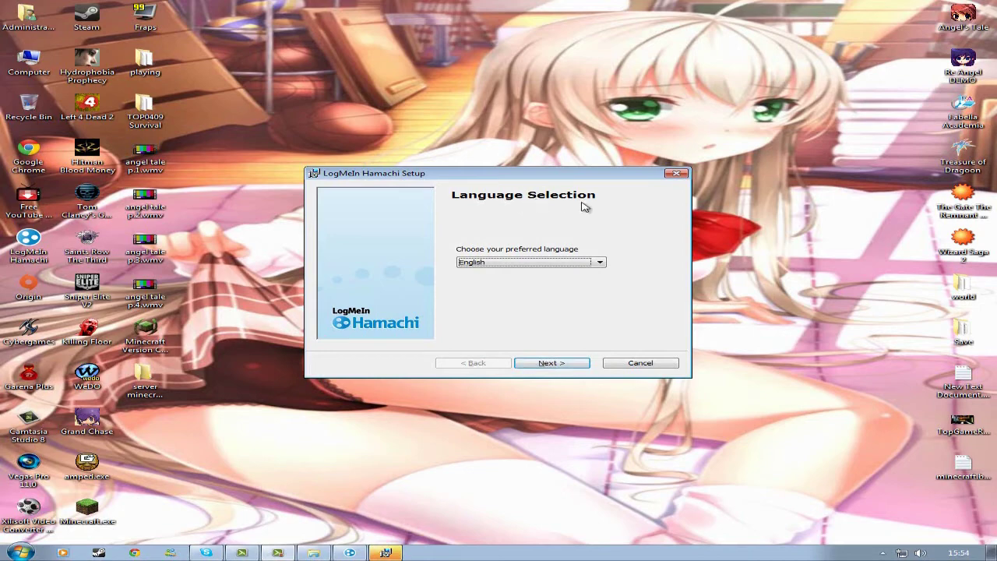
Try to reinstall the current LogMeIn Hamachi version 2.1.0.215 with English as the setup language
{"action": "left_click", "coordinate": [598, 263]}
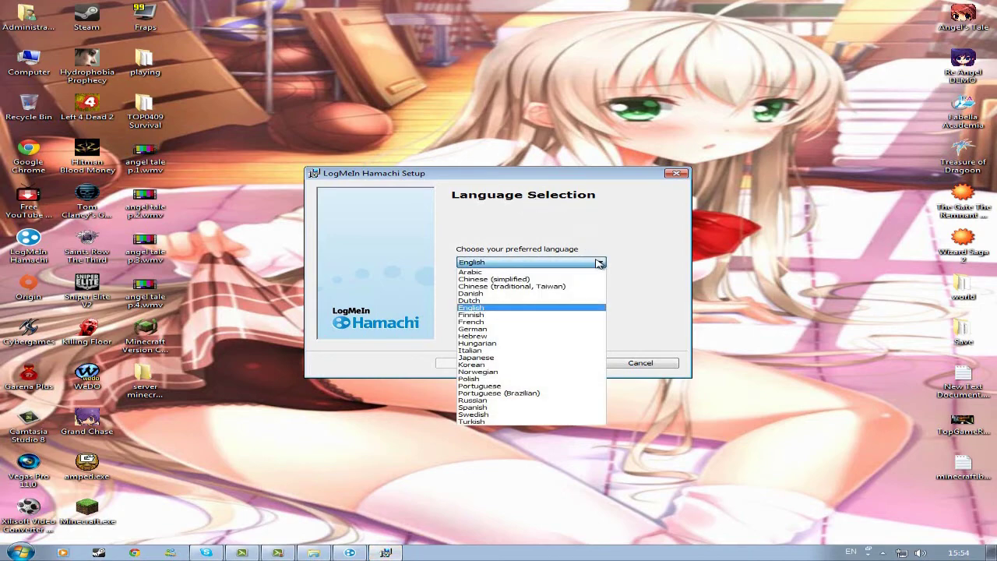
{"action": "left_click", "coordinate": [578, 307]}
{"action": "left_click", "coordinate": [554, 363]}
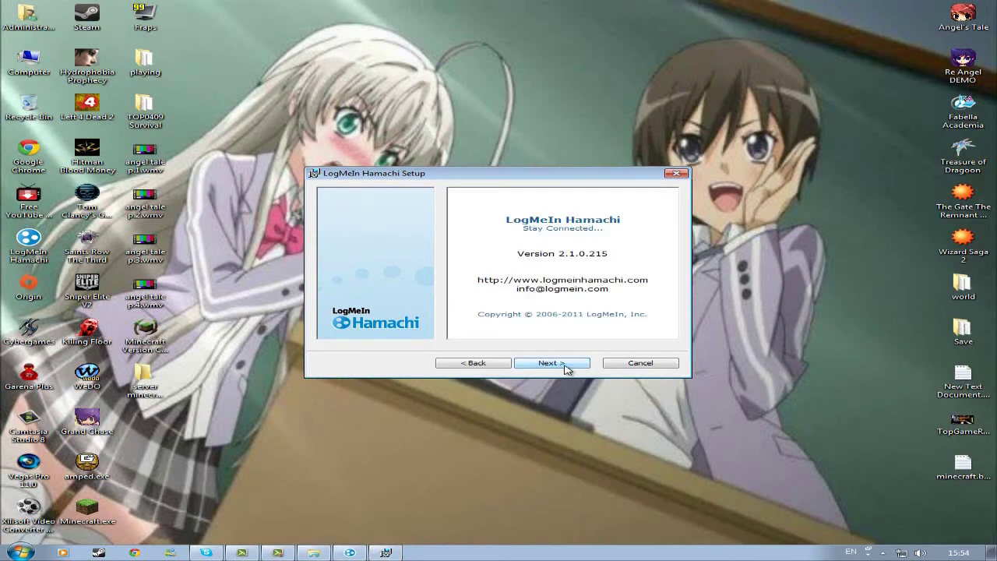
{"action": "left_click", "coordinate": [567, 368]}
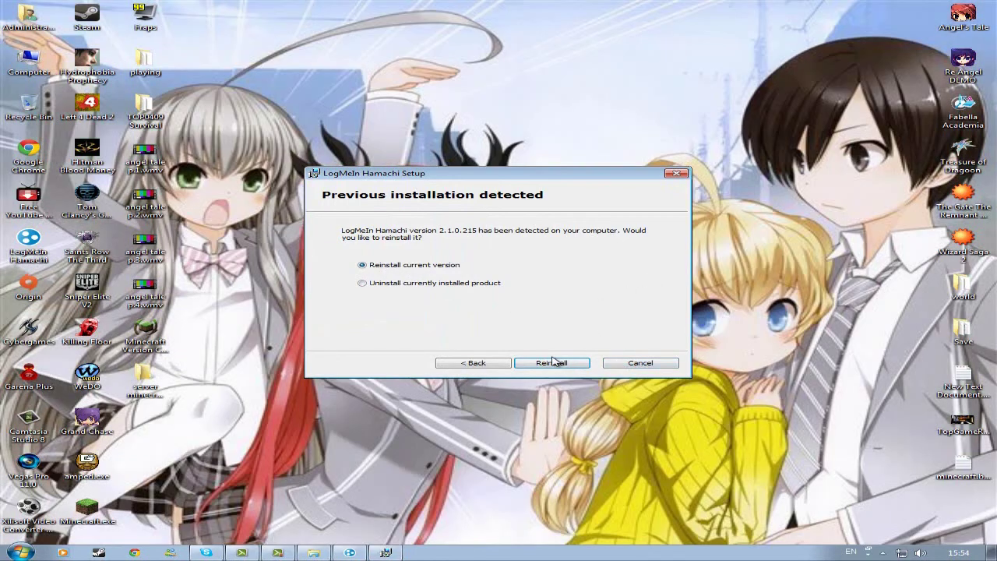
{"action": "left_click", "coordinate": [559, 364]}
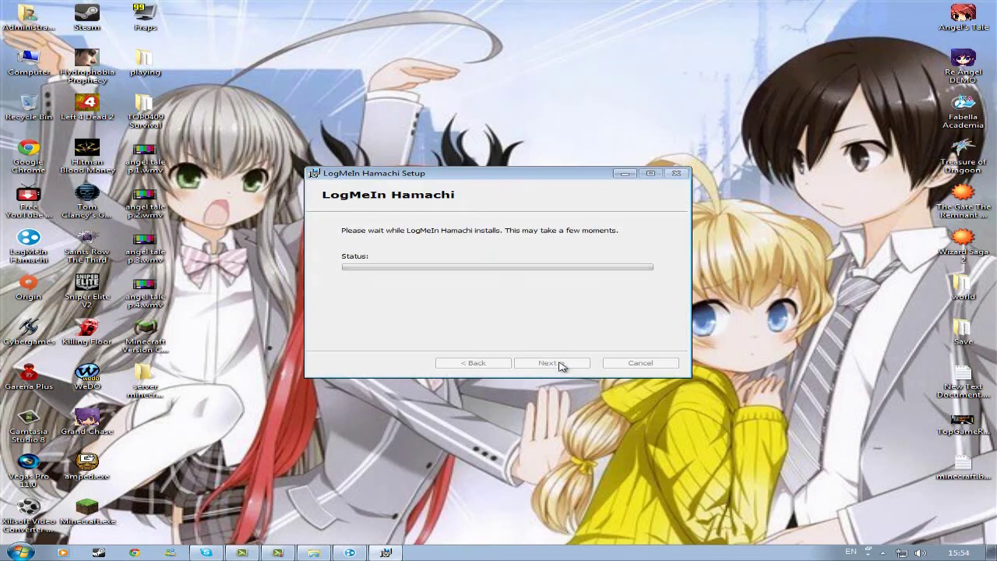
Quit the running Hamachi from the notification area, dismiss the installer's network error and exit the setup wizard
{"action": "left_click", "coordinate": [883, 552]}
{"action": "right_click", "coordinate": [855, 496]}
{"action": "left_click", "coordinate": [861, 486]}
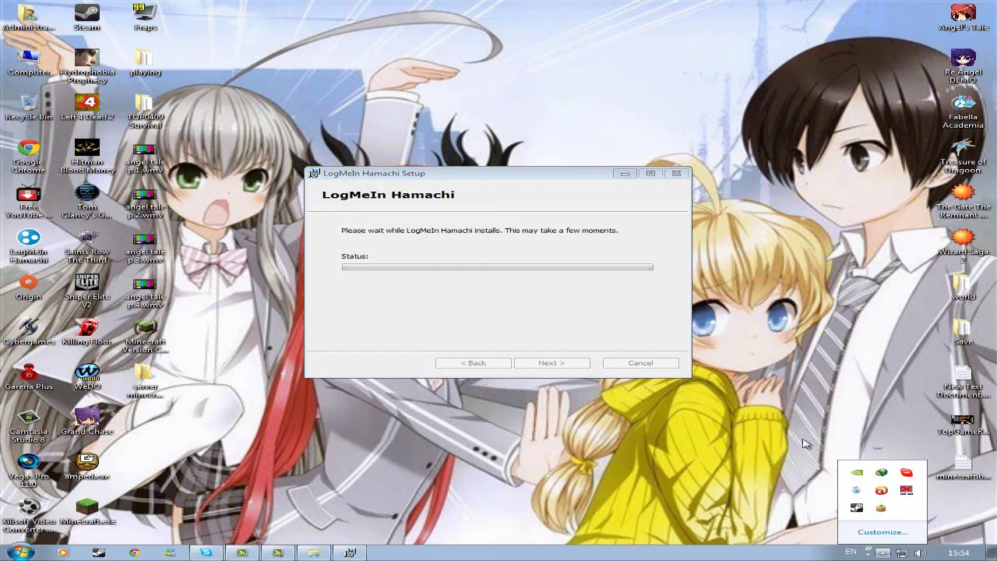
{"action": "left_click", "coordinate": [684, 440]}
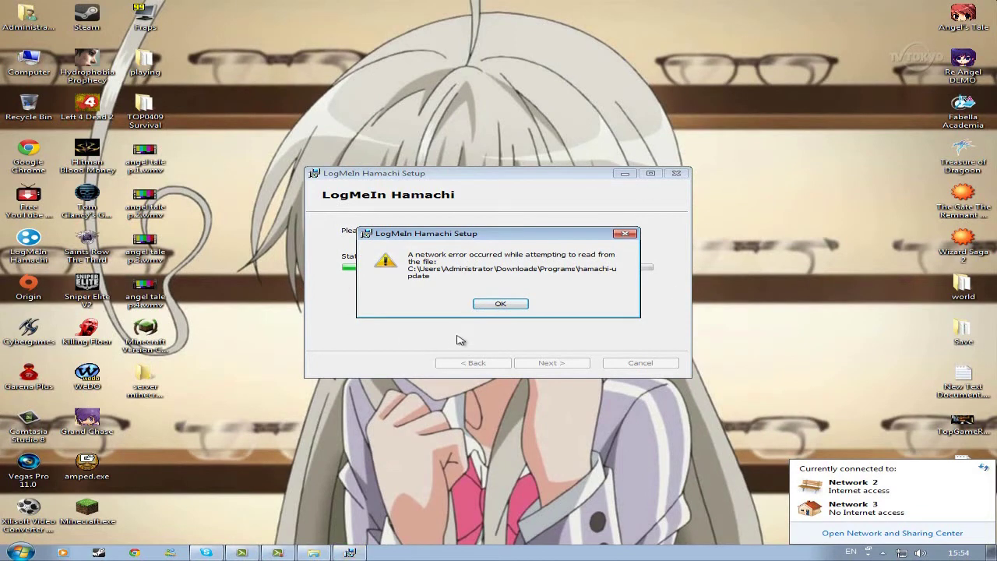
{"action": "left_click", "coordinate": [500, 303]}
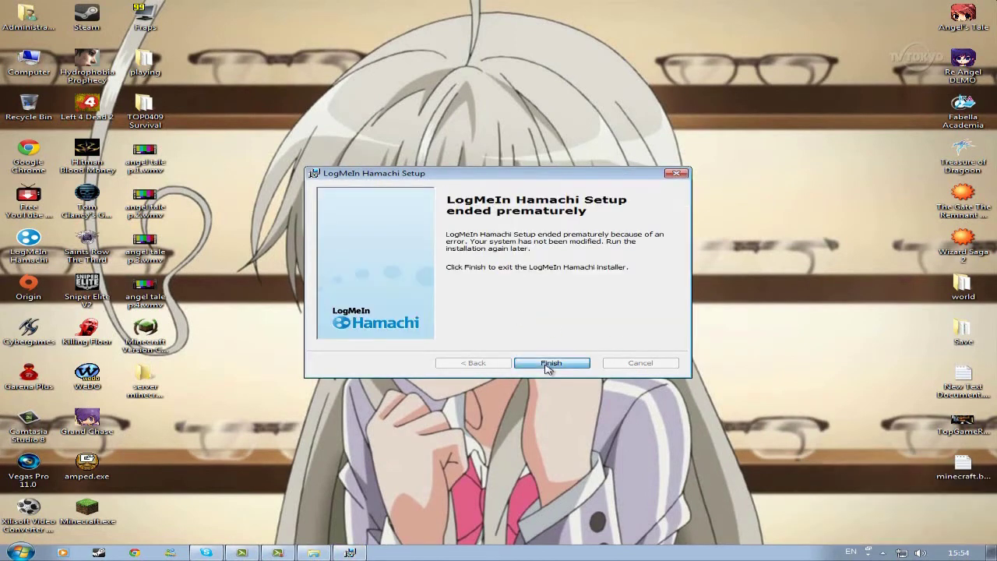
{"action": "left_click", "coordinate": [549, 363]}
Open LogMeIn Hamachi, look through its network and member list, and close the Hamachi window
{"action": "double_click", "coordinate": [21, 257]}
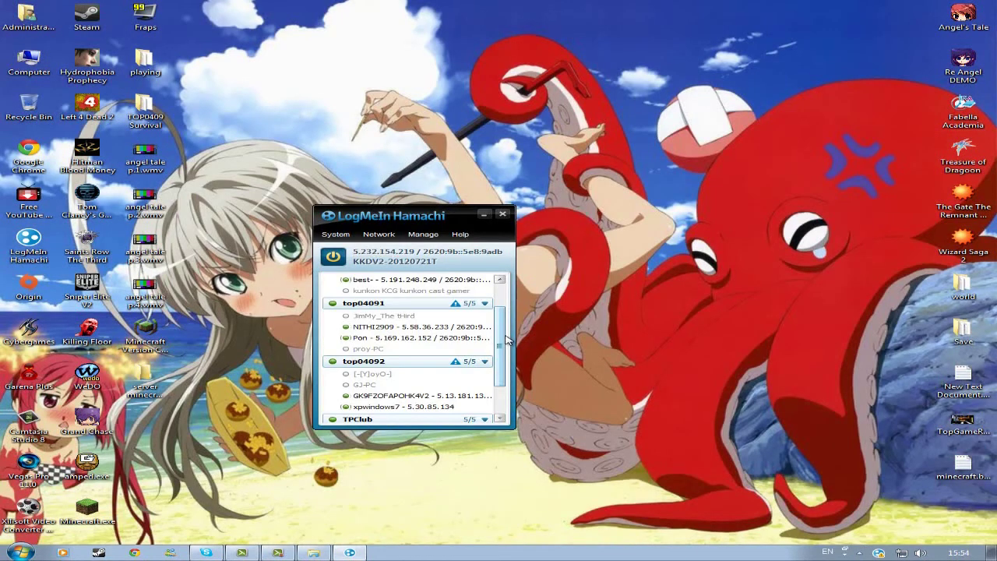
{"action": "scroll", "coordinate": [505, 340], "scroll_direction": "up", "scroll_amount": 1}
{"action": "scroll", "coordinate": [505, 339], "scroll_direction": "down", "scroll_amount": 3}
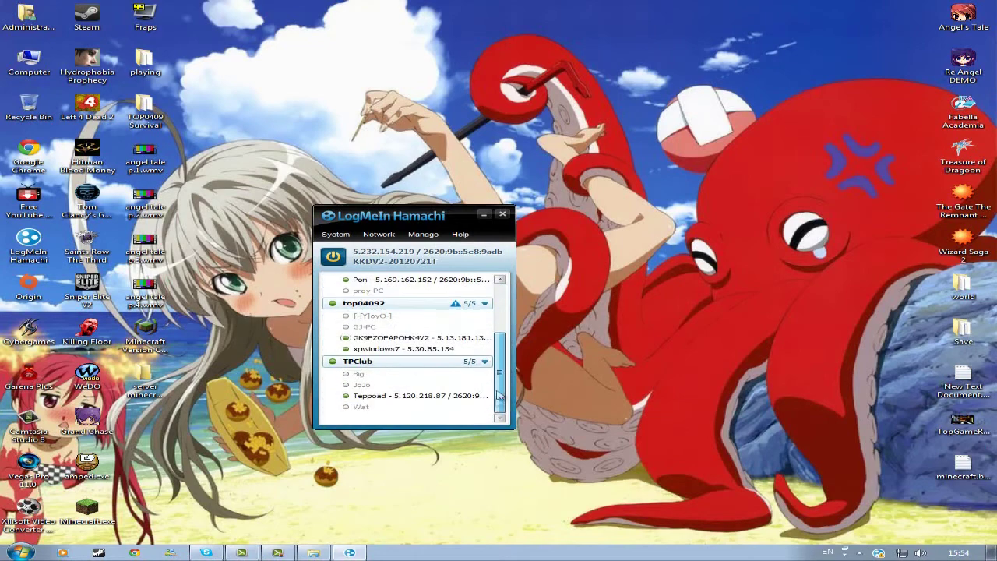
{"action": "left_click", "coordinate": [503, 216]}
Move the server minecraft 1.3.2 folder to the middle of the desktop, run its start.bat, and minimize the folder window
{"action": "left_click_drag", "start_coordinate": [144, 382], "coordinate": [495, 251]}
{"action": "double_click", "coordinate": [495, 251]}
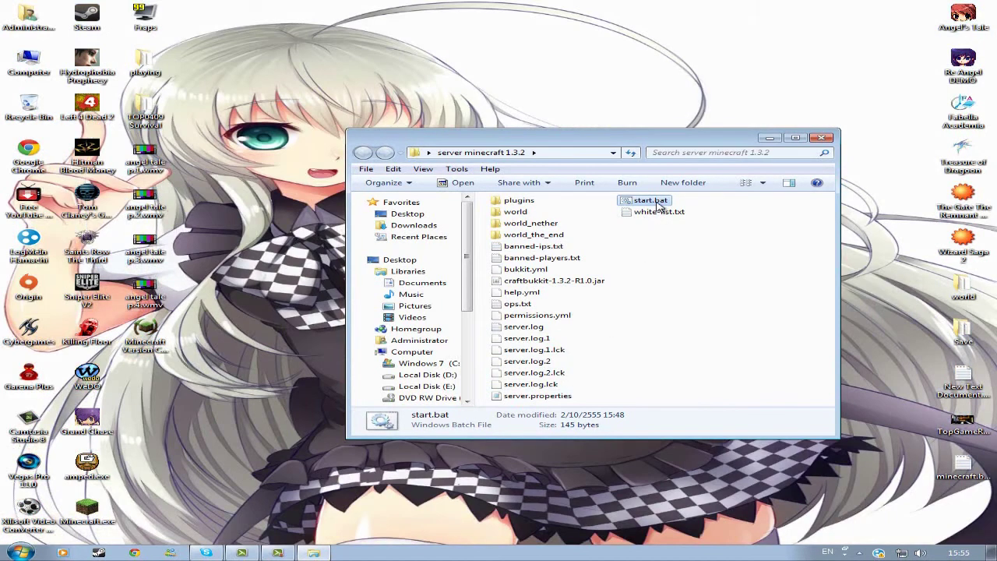
{"action": "double_click", "coordinate": [658, 205]}
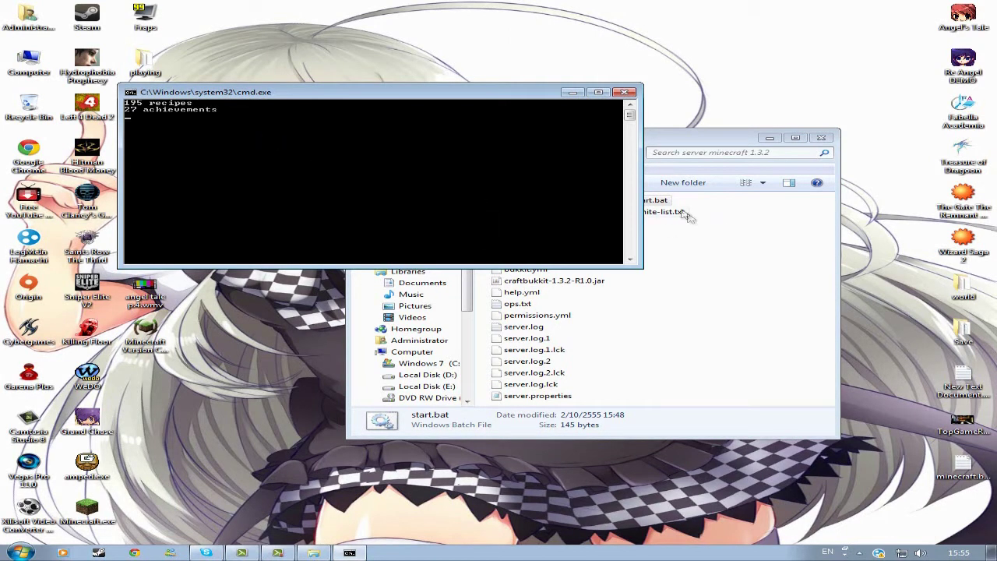
{"action": "left_click", "coordinate": [682, 169]}
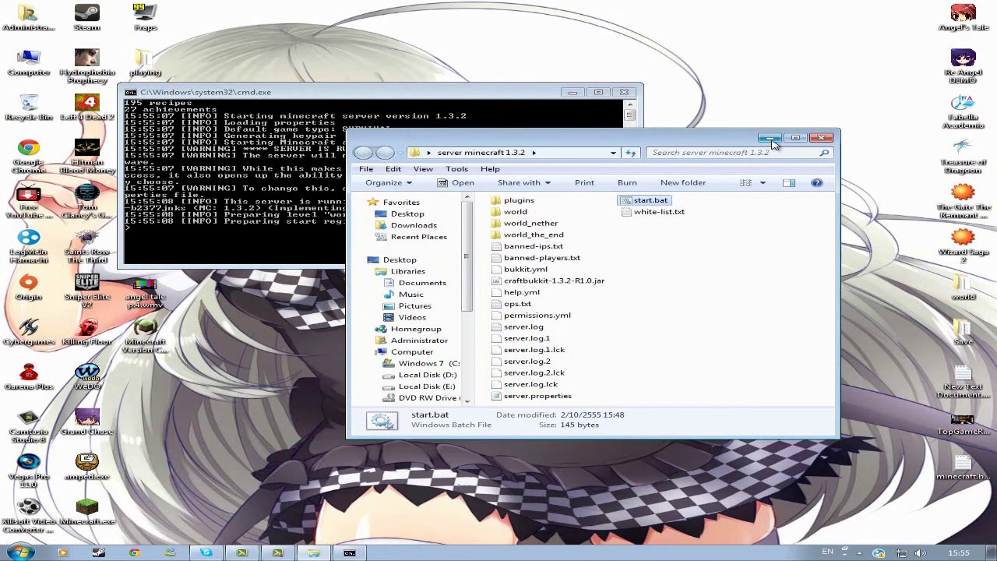
{"action": "left_click", "coordinate": [770, 138]}
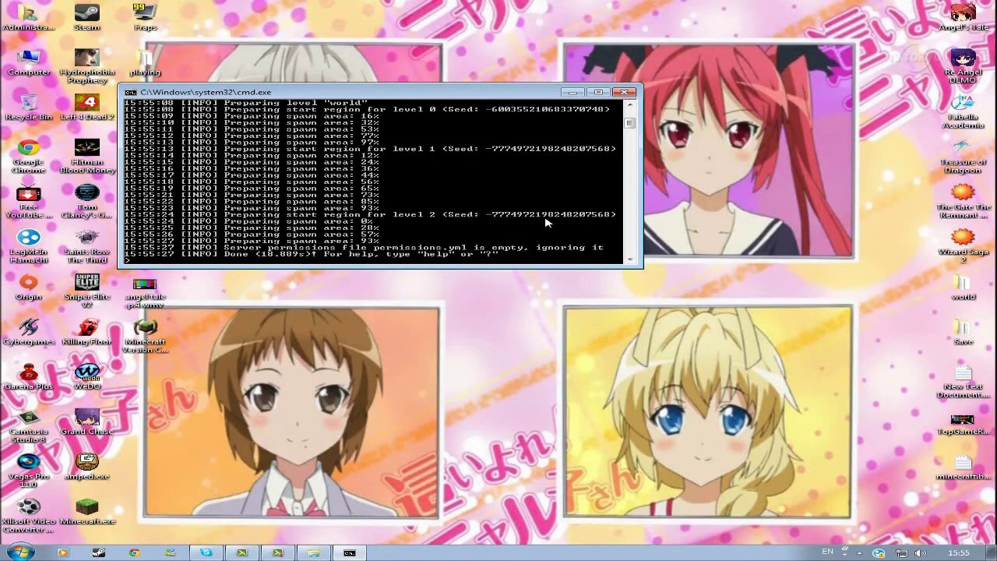
Run the stop command in the server console and close the console window
{"action": "key", "text": "Return"}
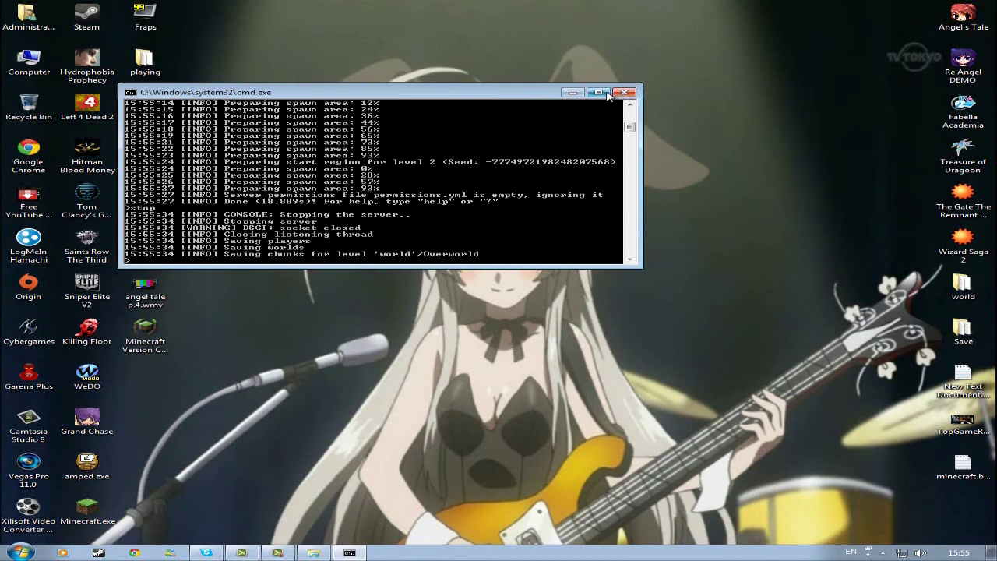
{"action": "left_click", "coordinate": [616, 95]}
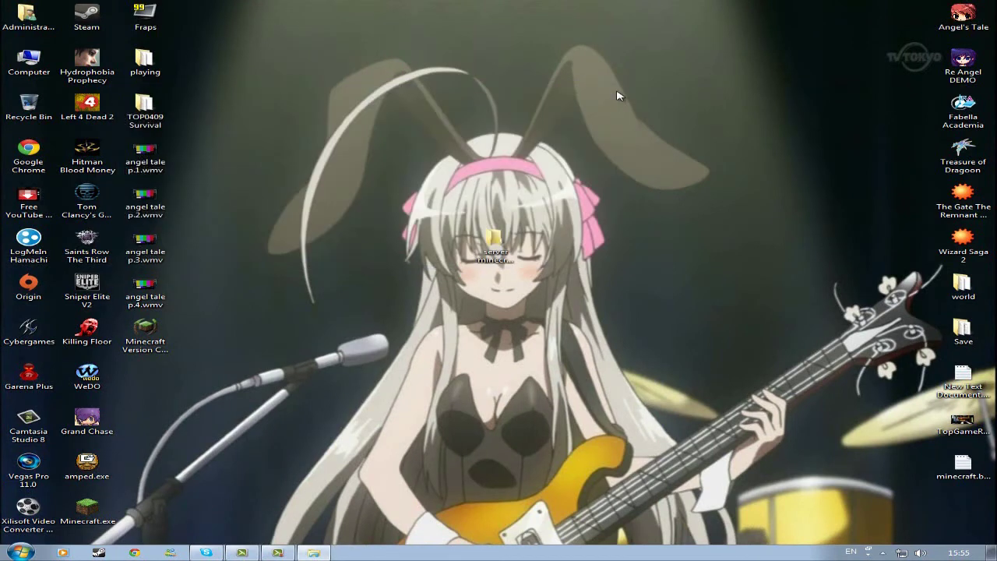
Refresh the desktop and move the server minecraft 1.3.2 folder back below the Minecraft Version Changer shortcut
{"action": "right_click", "coordinate": [617, 92]}
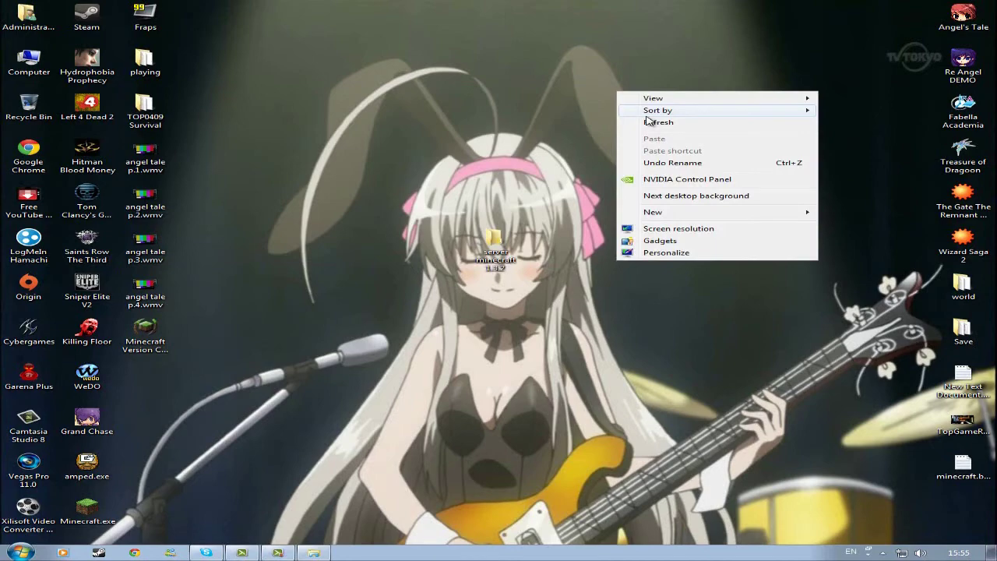
{"action": "left_click", "coordinate": [654, 123]}
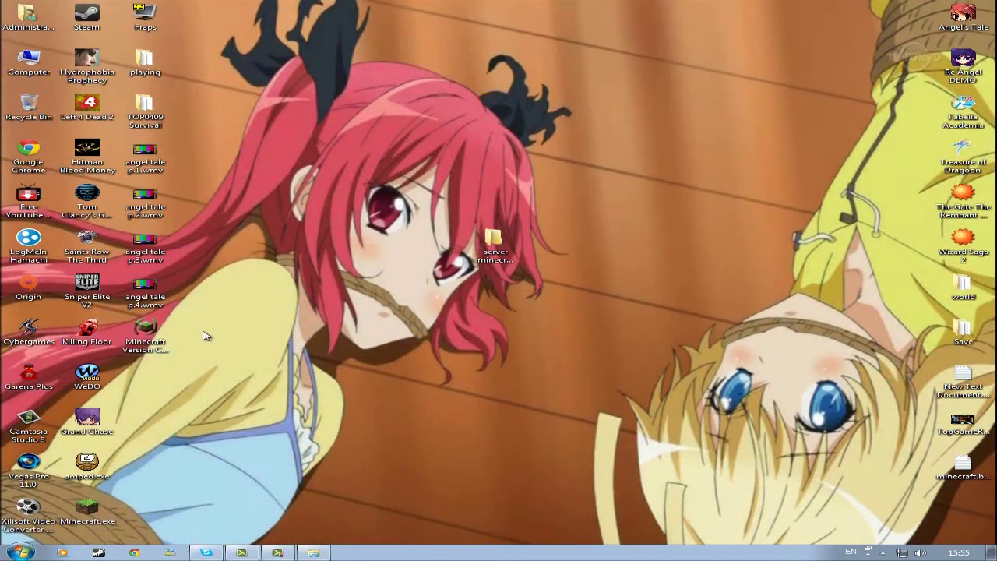
{"action": "left_click_drag", "start_coordinate": [498, 258], "coordinate": [142, 389]}
{"action": "left_click", "coordinate": [260, 553]}
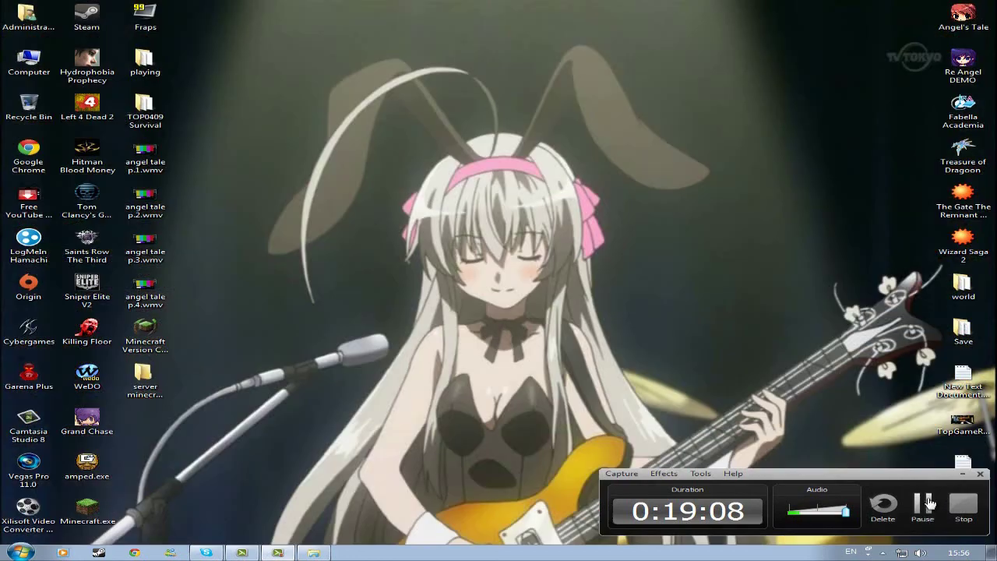
{"action": "left_click", "coordinate": [972, 510]}
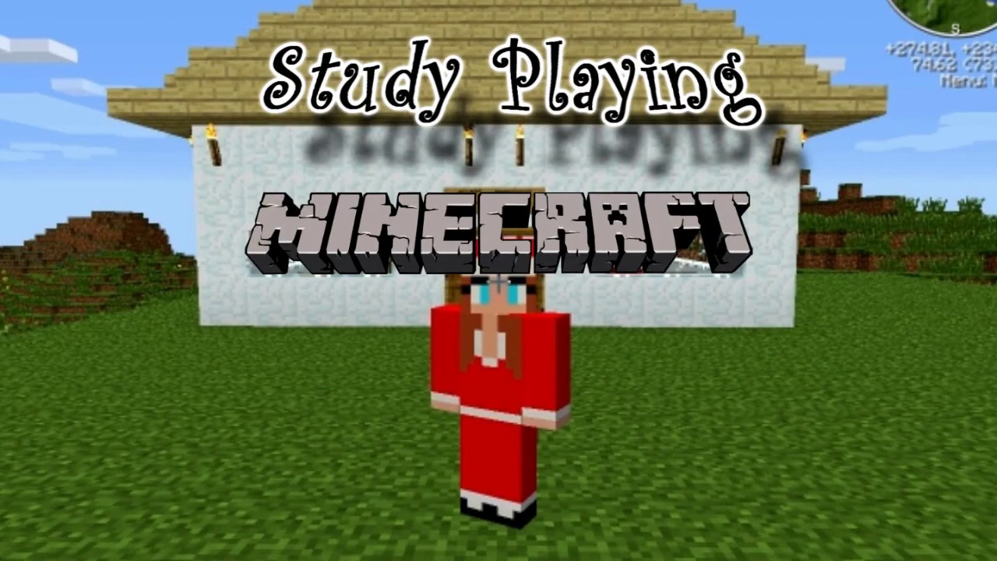